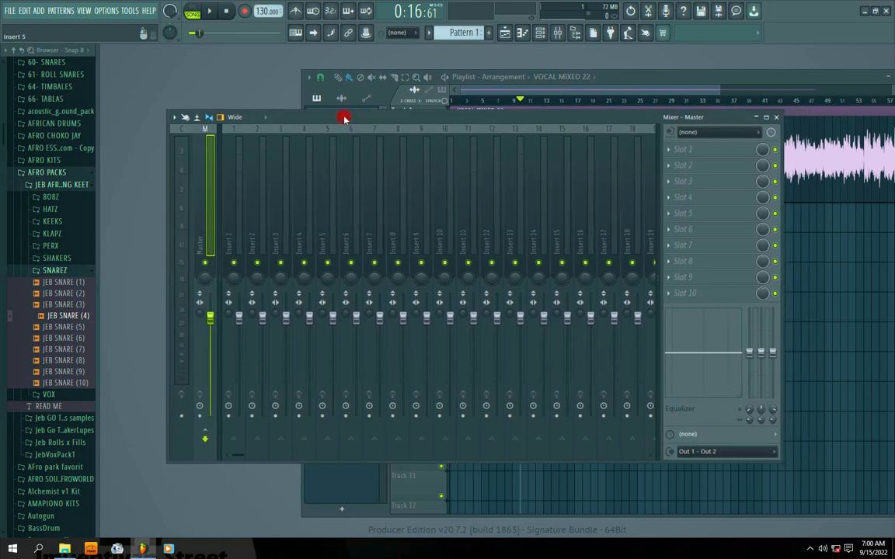
Step: Load Fruity Parametric EQ 2 into the master track's first effect slot and play the song briefly through it
left_click(670, 152)
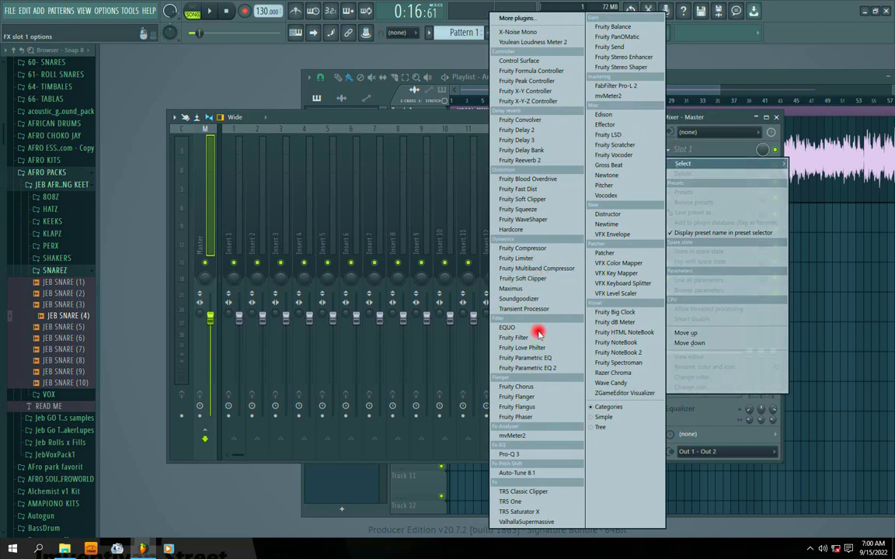
left_click(521, 370)
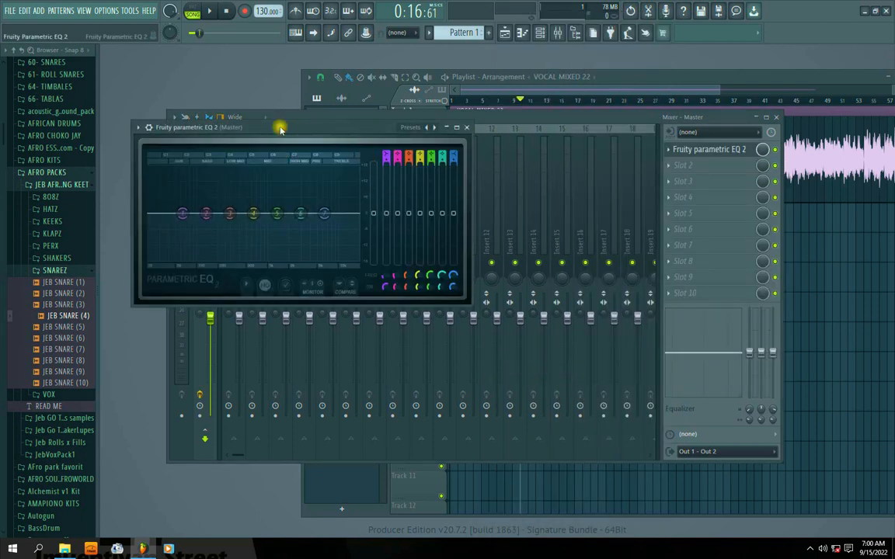
left_click_drag(280, 131, 497, 146)
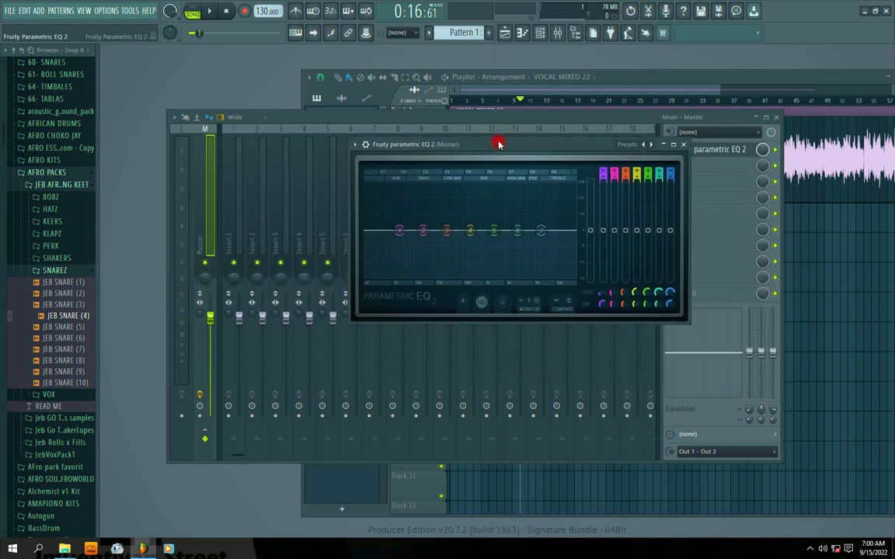
key("space")
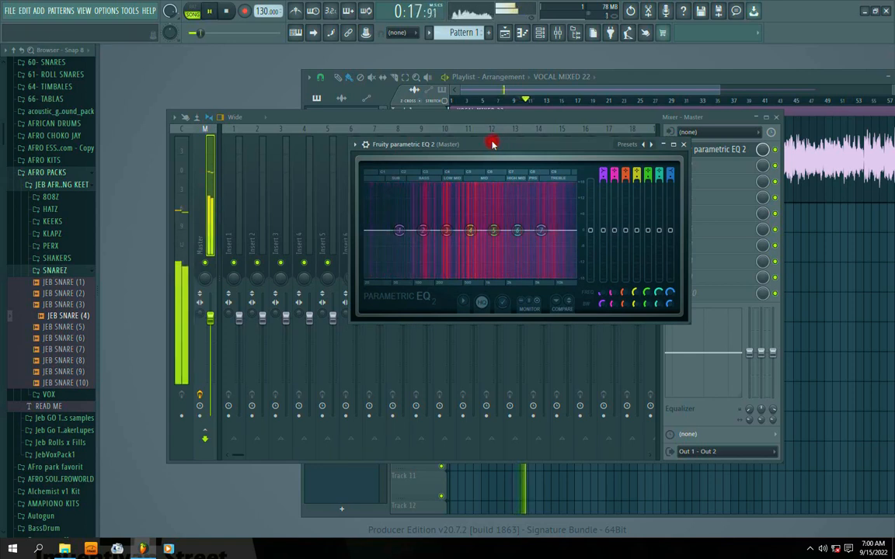
key("space")
left_click_drag(491, 145, 491, 170)
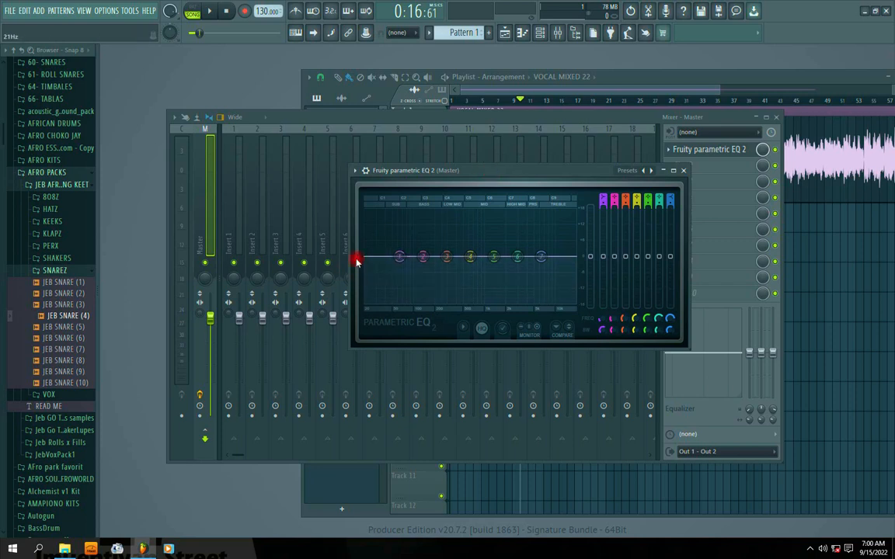
left_click_drag(377, 252, 391, 257)
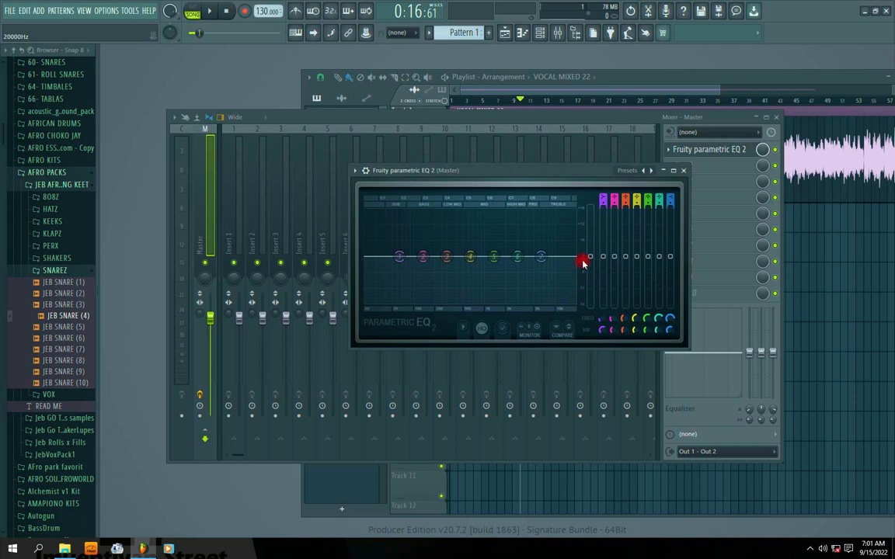
left_click_drag(540, 174, 513, 182)
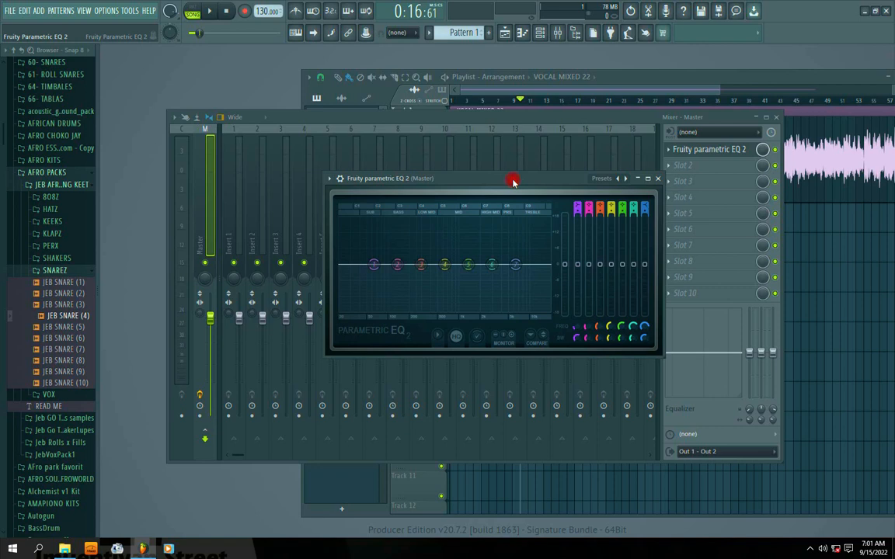
left_click_drag(513, 182, 524, 177)
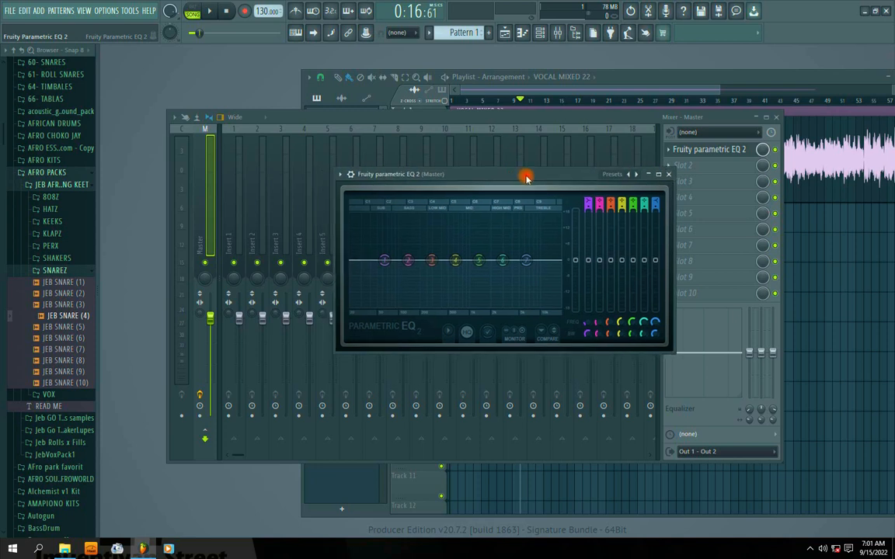
Step: Apply the equalizer's 20Hz + 18kHz cut preset and raise the high-pass band's cutoff slightly
left_click(636, 175)
left_click(676, 233)
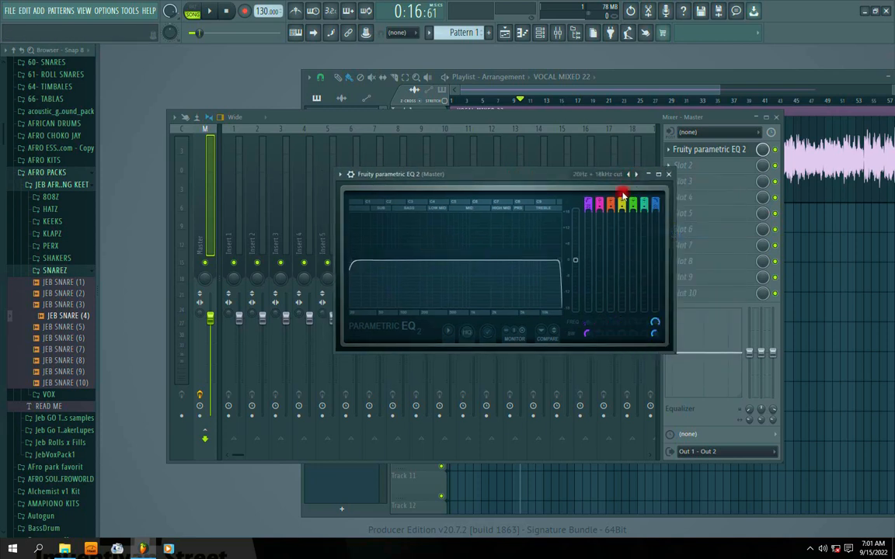
left_click(637, 175)
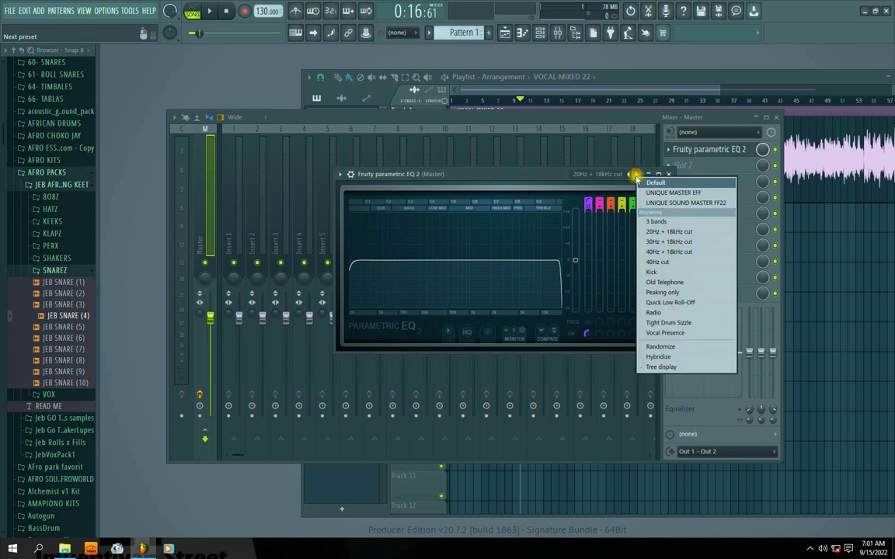
left_click(673, 233)
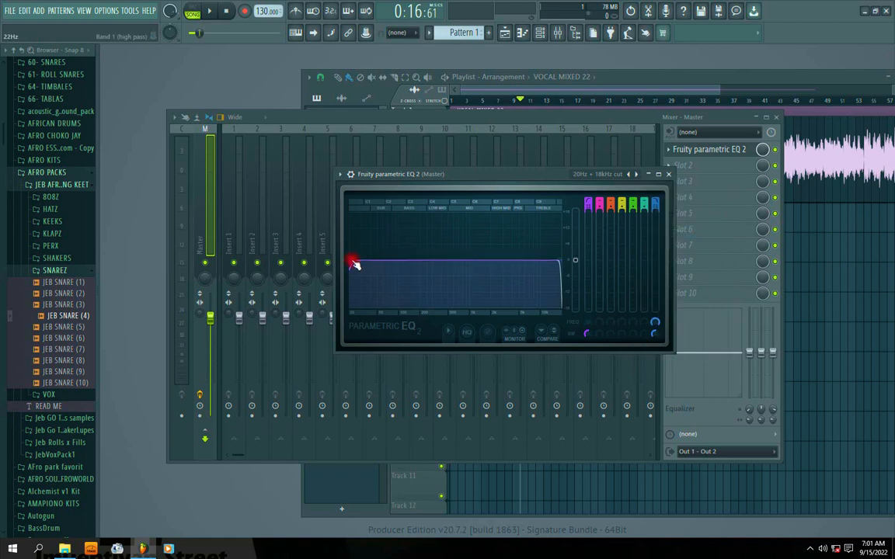
left_click_drag(354, 265, 351, 264)
left_click_drag(352, 265, 358, 266)
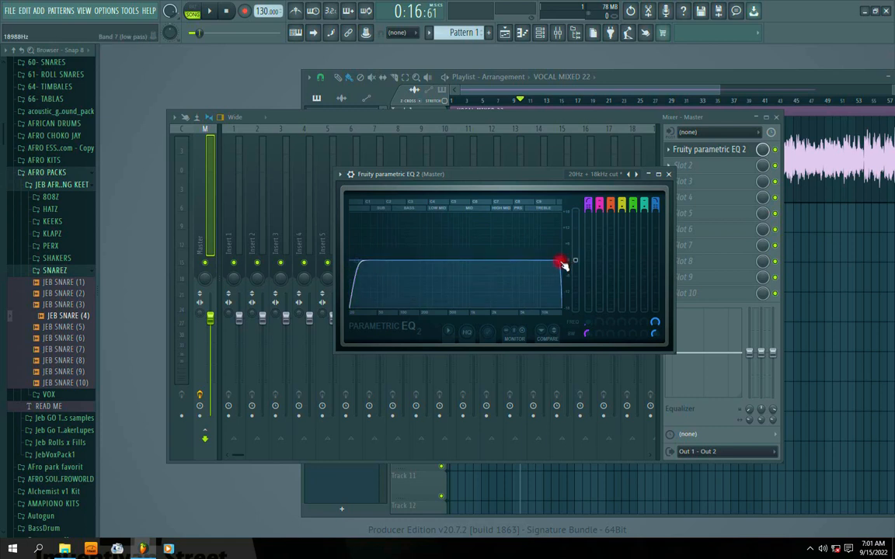
Step: Play the song several times to check the equalizer's low and high cuts, then close the equalizer
key("space")
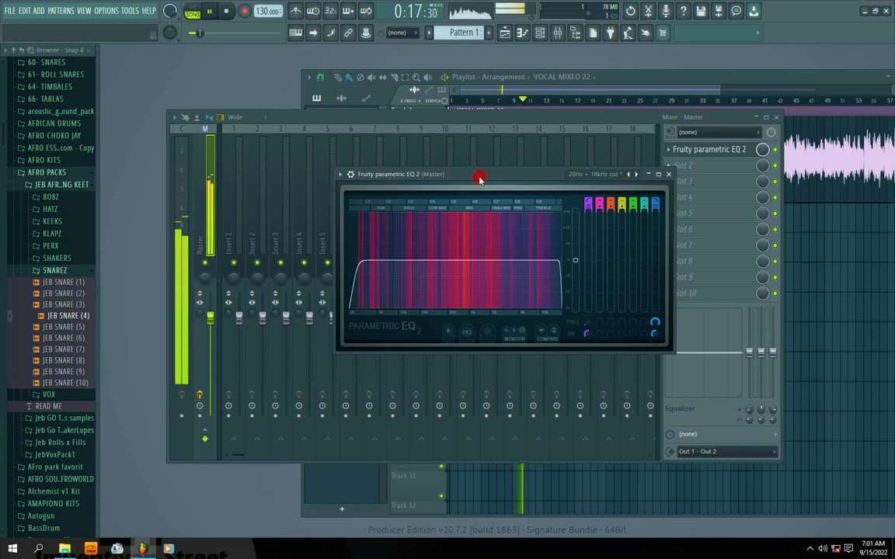
mouse_move(479, 178)
left_mouse_down()
mouse_move(492, 178)
mouse_move(485, 179)
left_mouse_up()
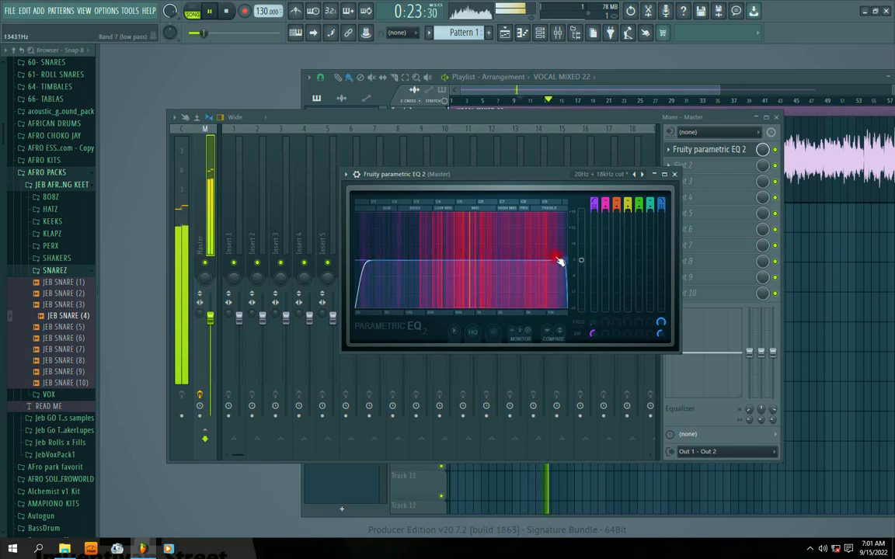
left_click_drag(475, 176, 457, 178)
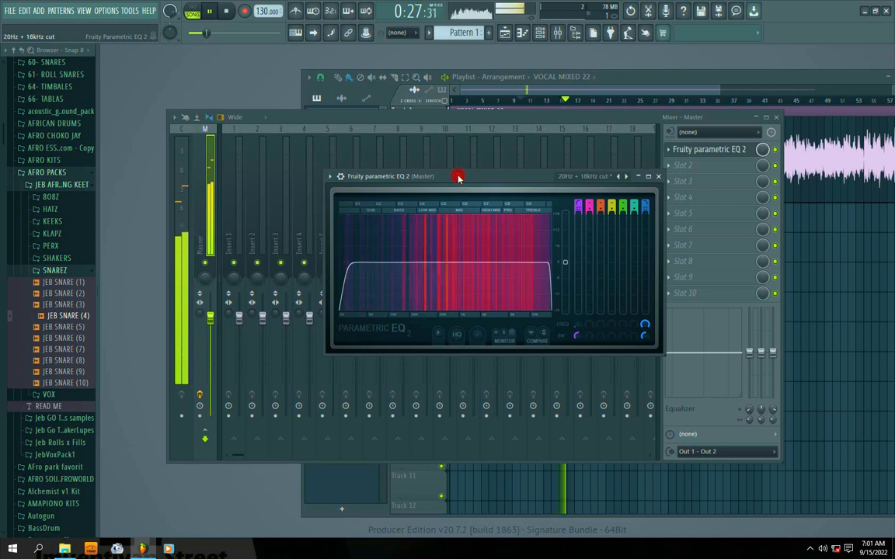
key("space")
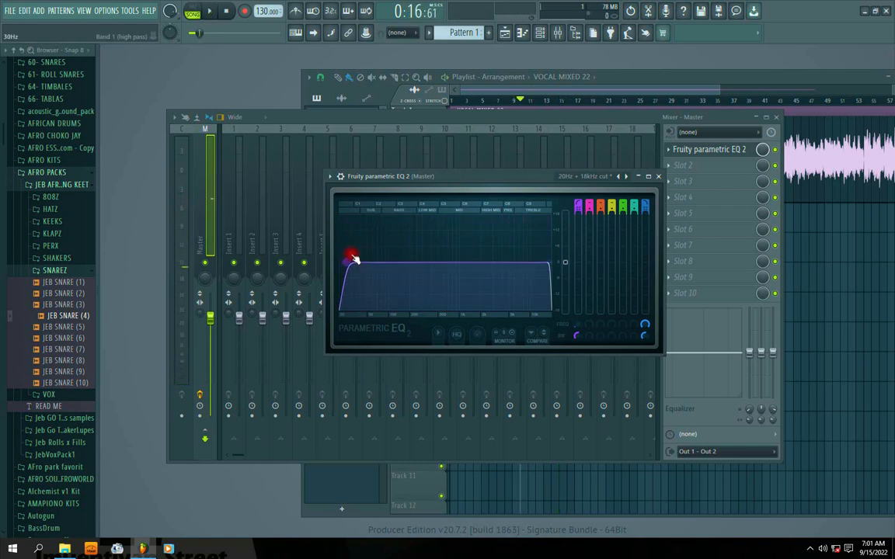
left_click_drag(347, 263, 346, 263)
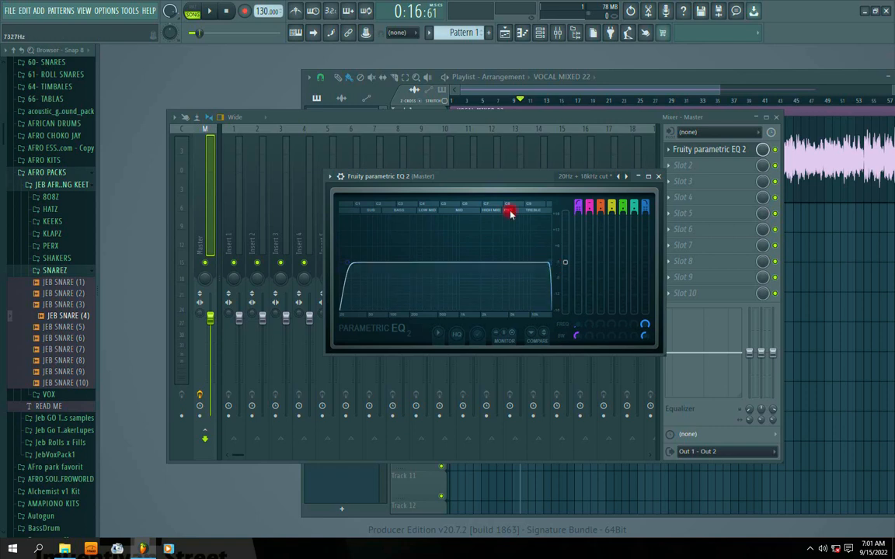
mouse_move(549, 263)
left_mouse_down()
mouse_move(489, 261)
mouse_move(553, 264)
left_mouse_up()
key("space")
key("space")
key("space")
key("space")
key("space")
key("space")
key("space")
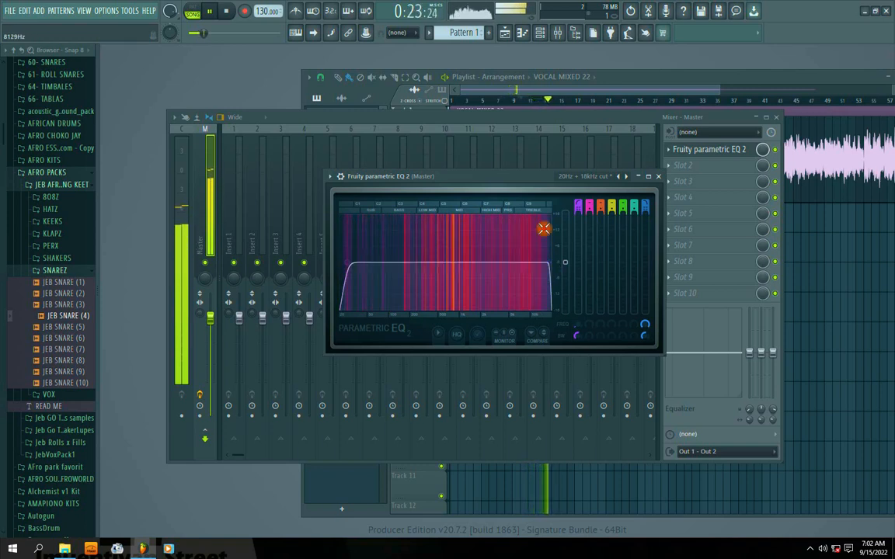
key("space")
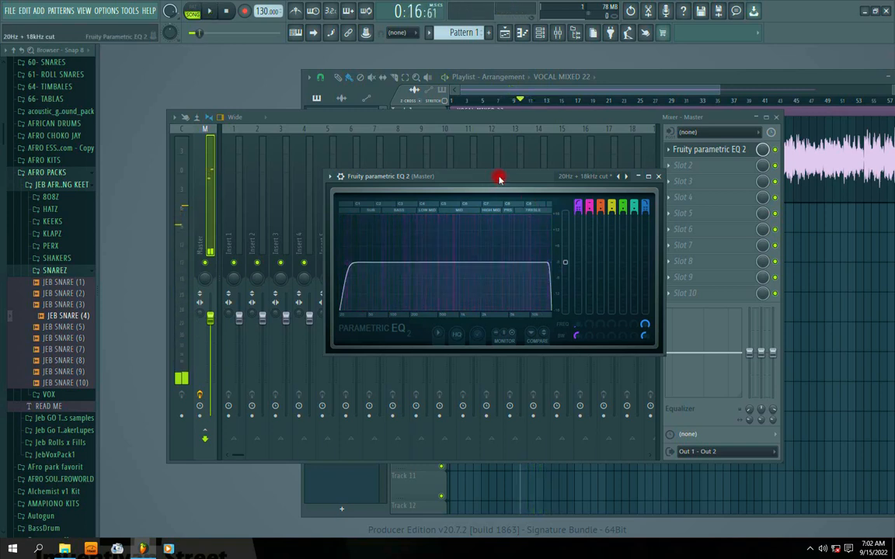
left_click(657, 177)
Step: Load Fruity Compressor into the master track's second effect slot and close its window
mouse_move(472, 115)
left_mouse_down()
mouse_move(494, 123)
mouse_move(459, 122)
left_mouse_up()
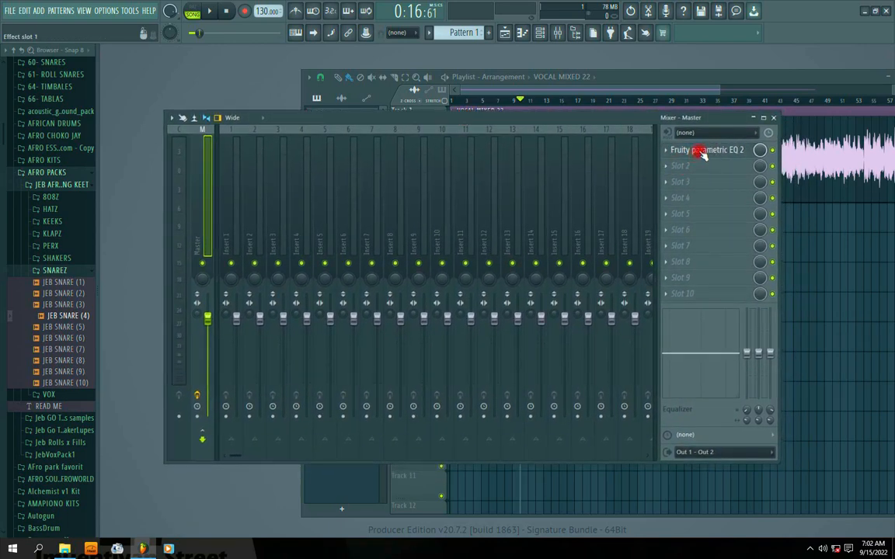
left_click_drag(548, 117, 527, 126)
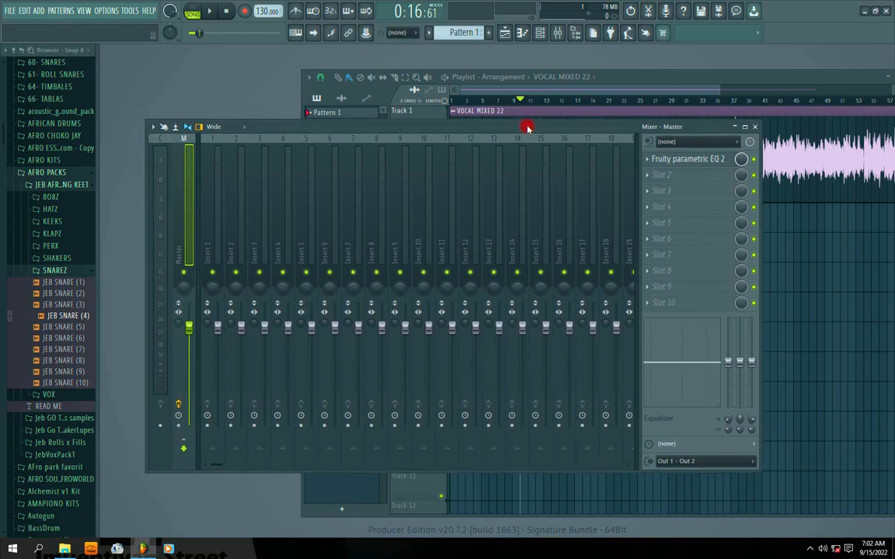
left_click(649, 177)
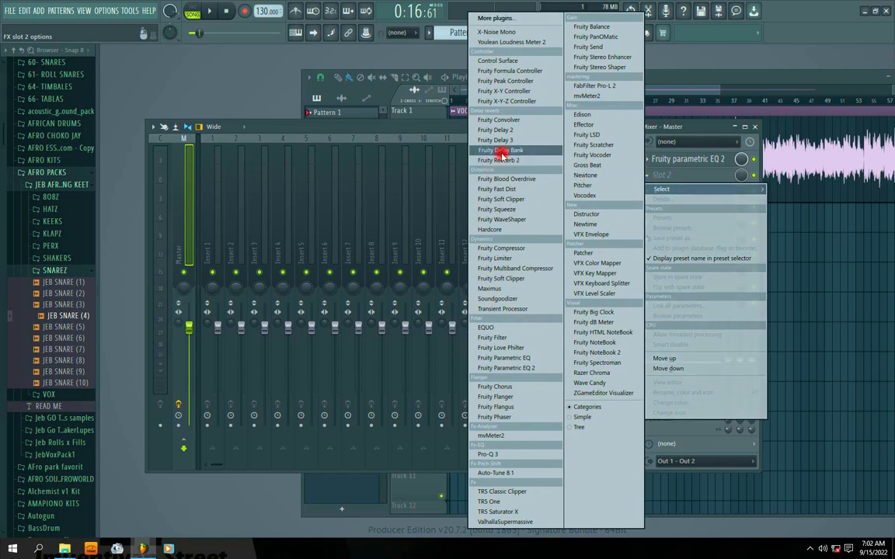
left_click(503, 251)
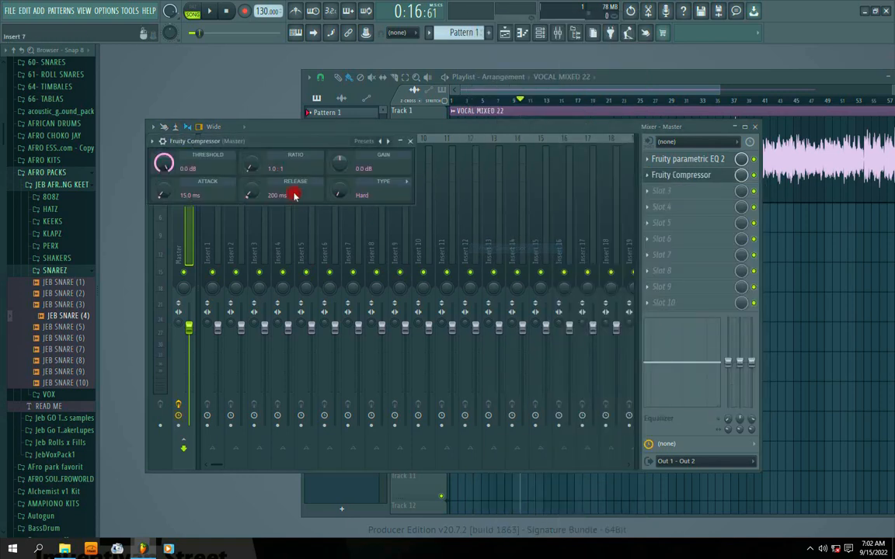
left_click_drag(269, 143, 432, 222)
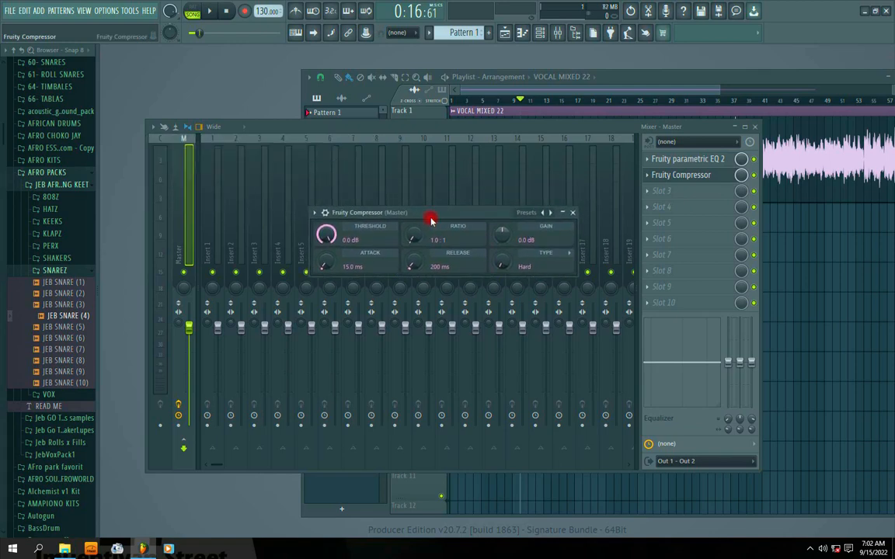
left_click(572, 212)
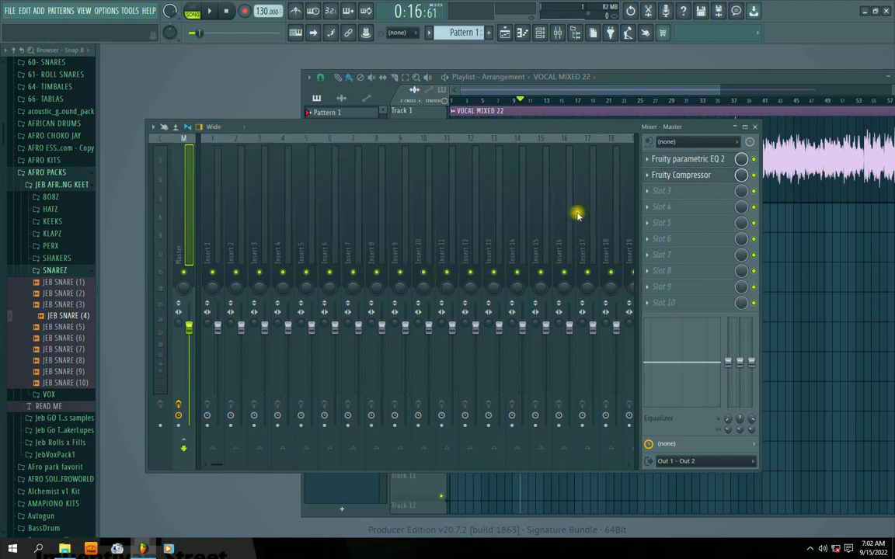
Step: Replace the effect in the master's second slot with Fruity Limiter and switch it to compressor (COMP) mode
left_click(647, 176)
mouse_move(664, 189)
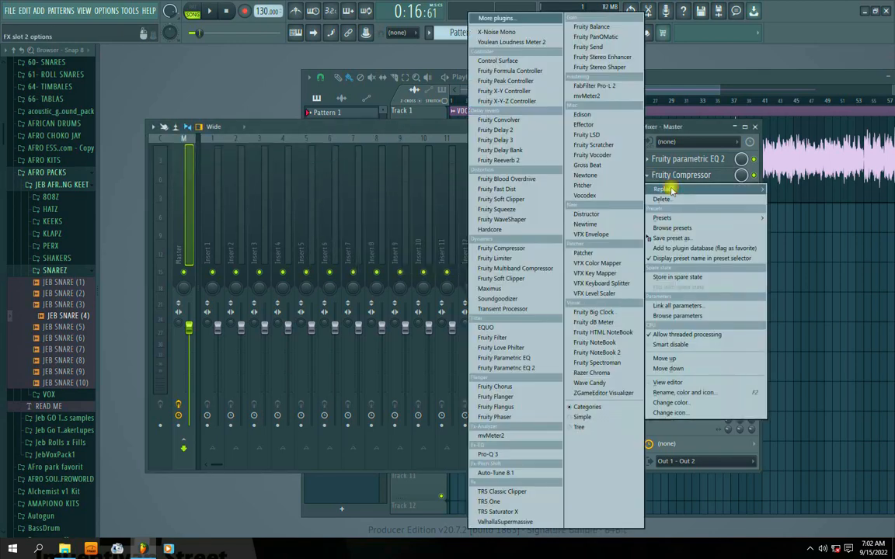
left_click(490, 255)
left_click_drag(425, 212, 369, 198)
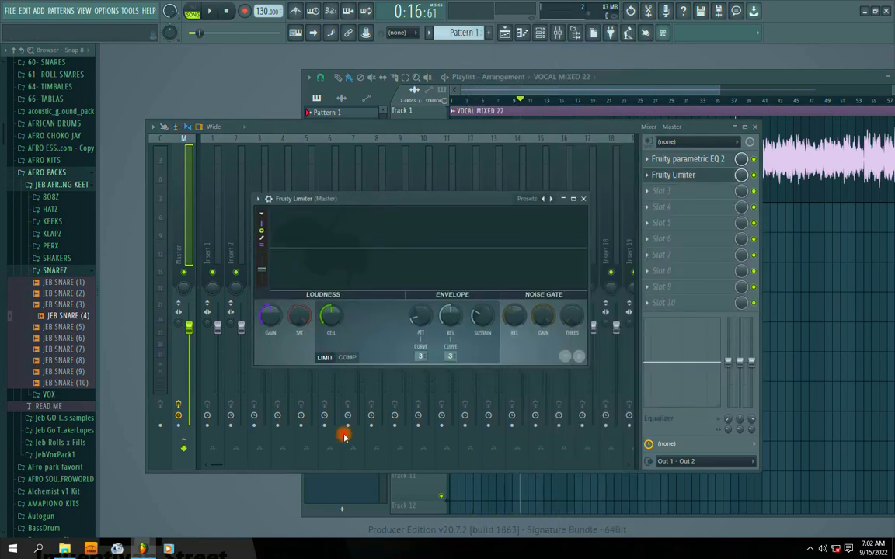
left_click(348, 359)
left_click_drag(360, 199, 426, 210)
Step: Play the song to examine its level against the limiter's waveform display
key("space")
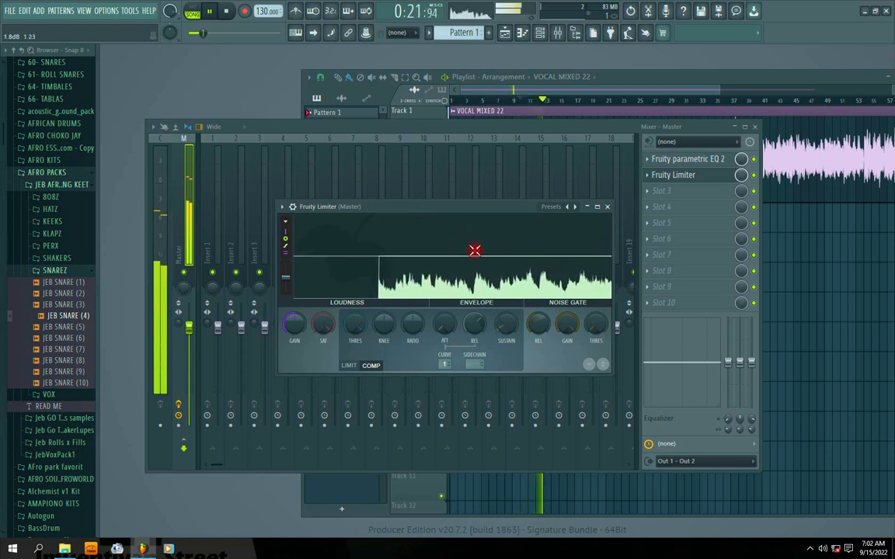
left_click(476, 272)
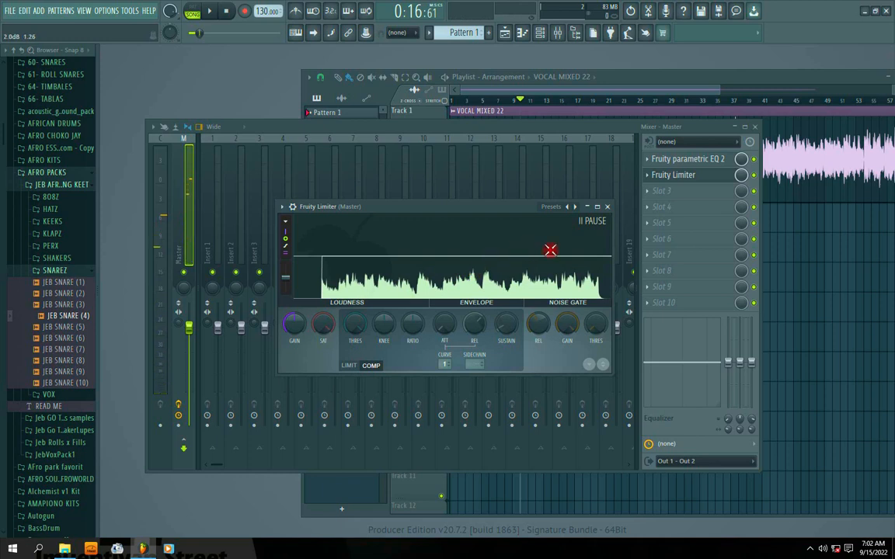
left_click_drag(403, 207, 416, 196)
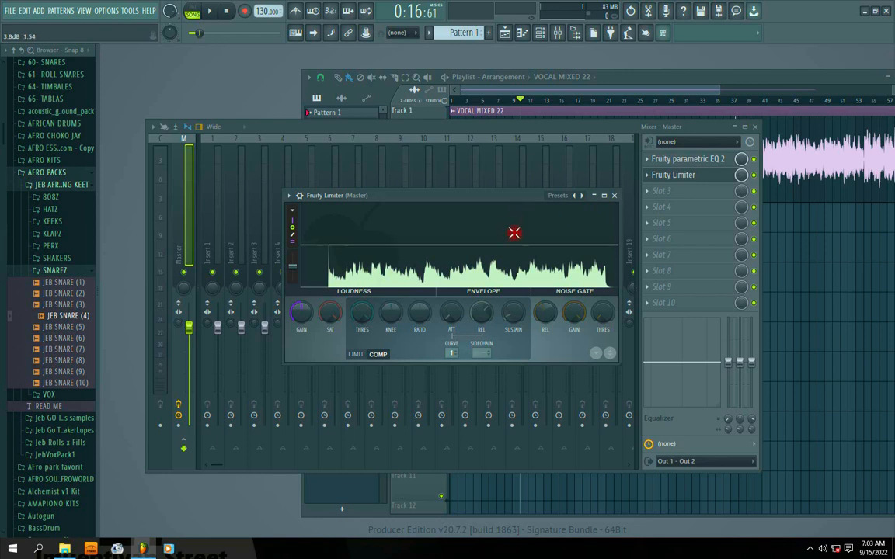
key("space")
key("space")
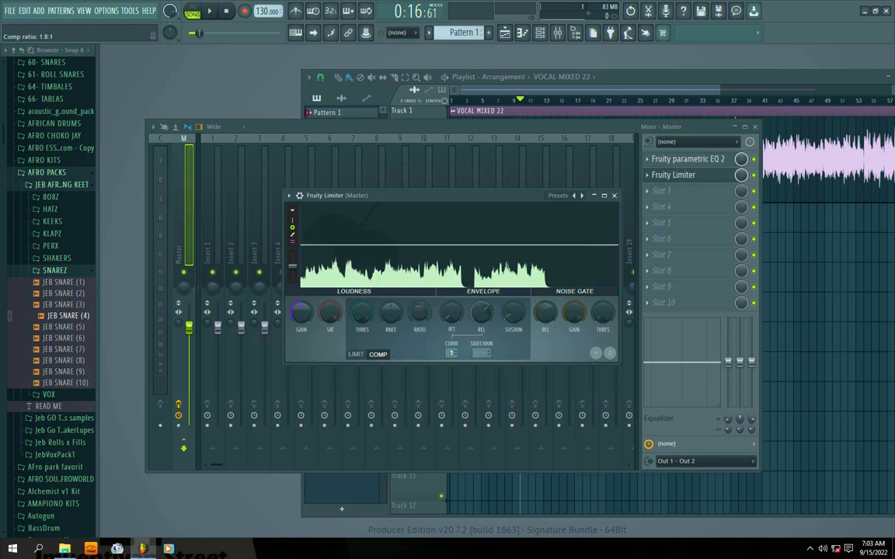
Step: Raise the limiter's compression ratio and lower its threshold to about -14.8 dB, auditioning the song during the adjustment
left_click_drag(419, 312, 419, 304)
left_click_drag(367, 312, 367, 317)
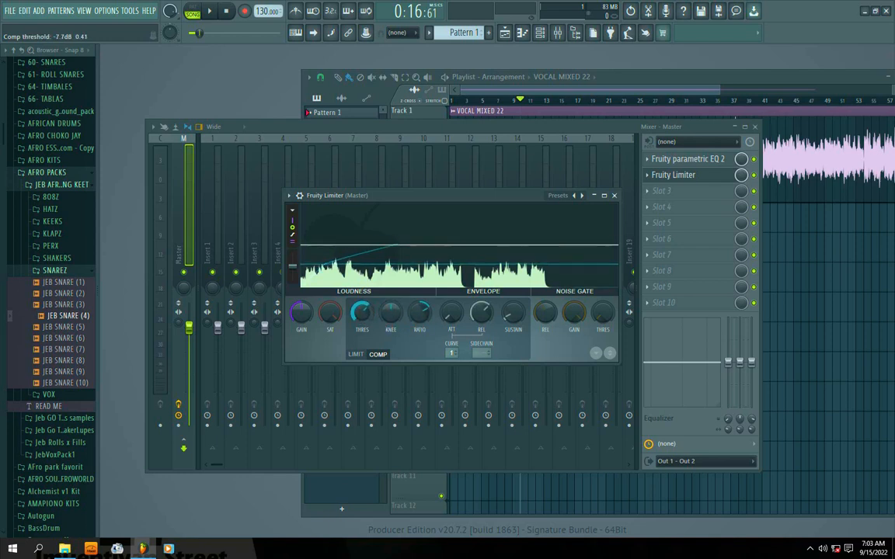
key("space")
left_click_drag(368, 313, 367, 315)
key("space")
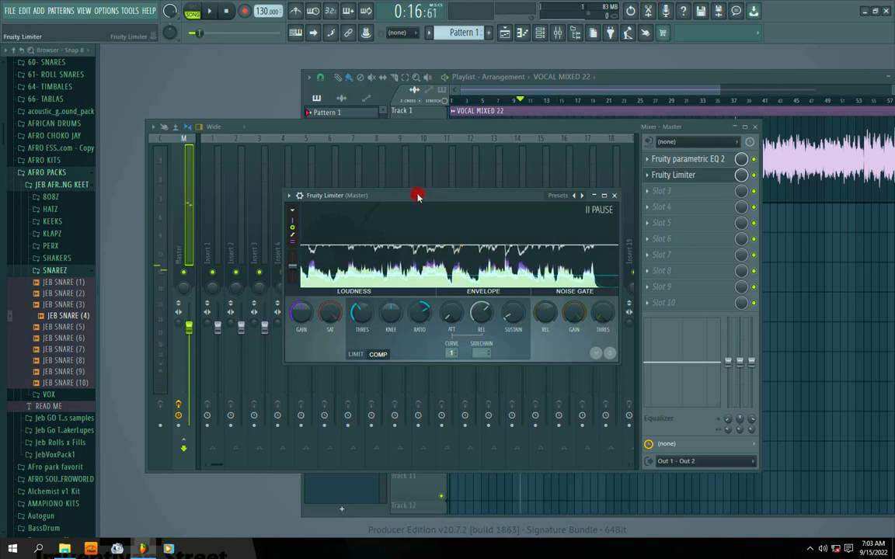
left_click_drag(418, 196, 408, 200)
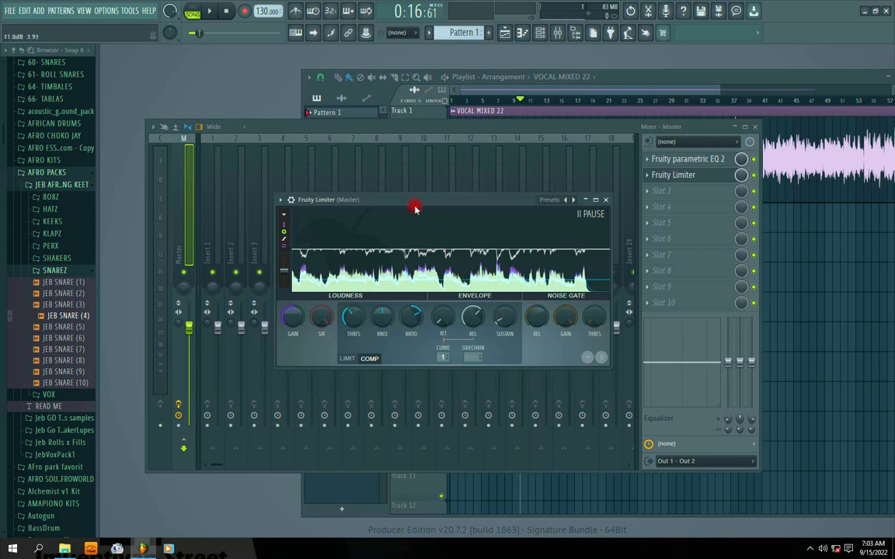
left_click_drag(399, 200, 417, 200)
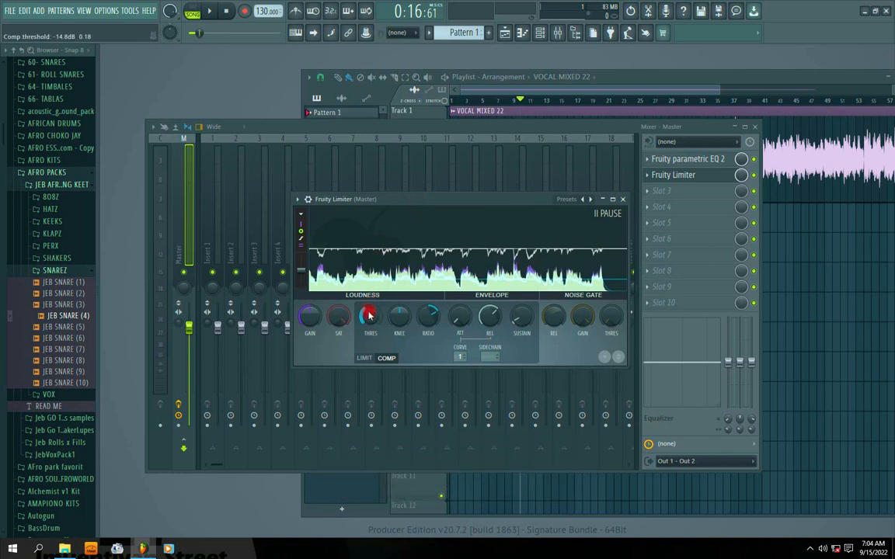
Step: Lower the limiter's compression threshold to about -15.2 dB while the song plays, and set the envelope curve to 3
key("space")
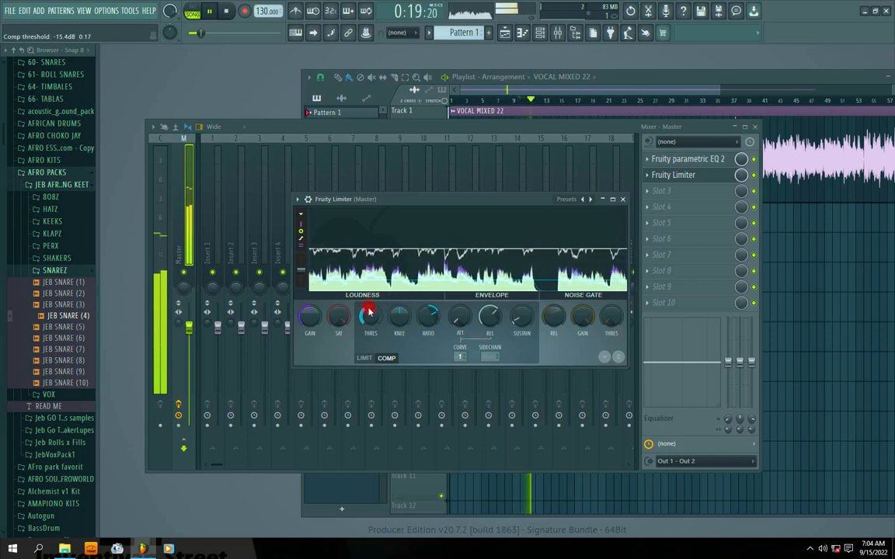
left_click_drag(368, 312, 368, 327)
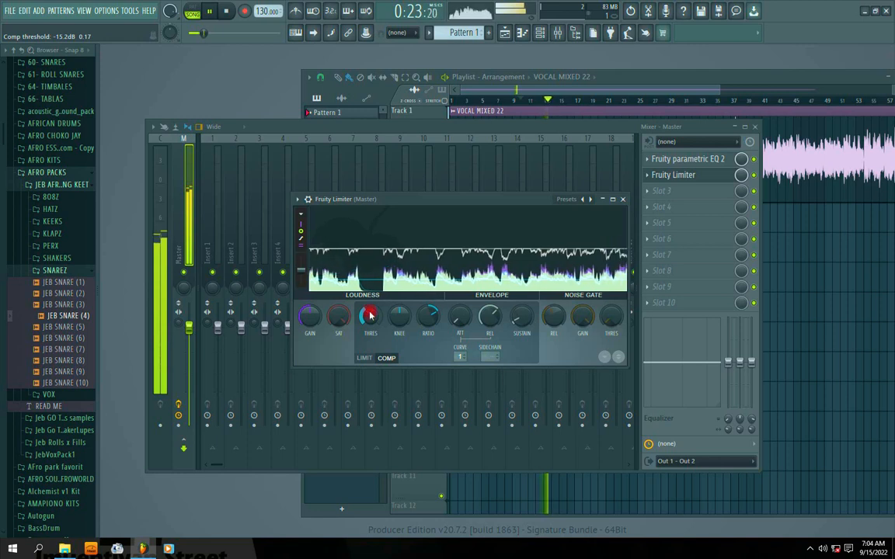
key("space")
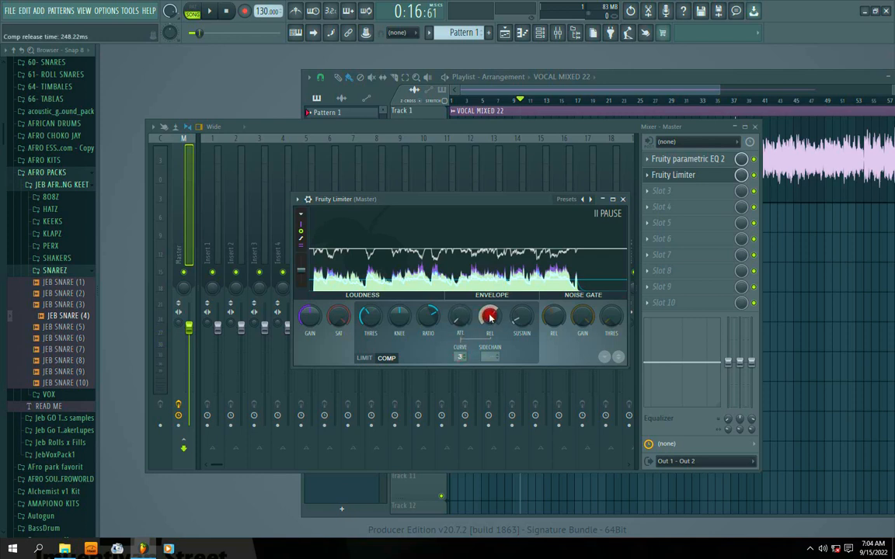
Step: Lengthen the compressor's release time and fine-tune its attack time while auditioning the song
key("space")
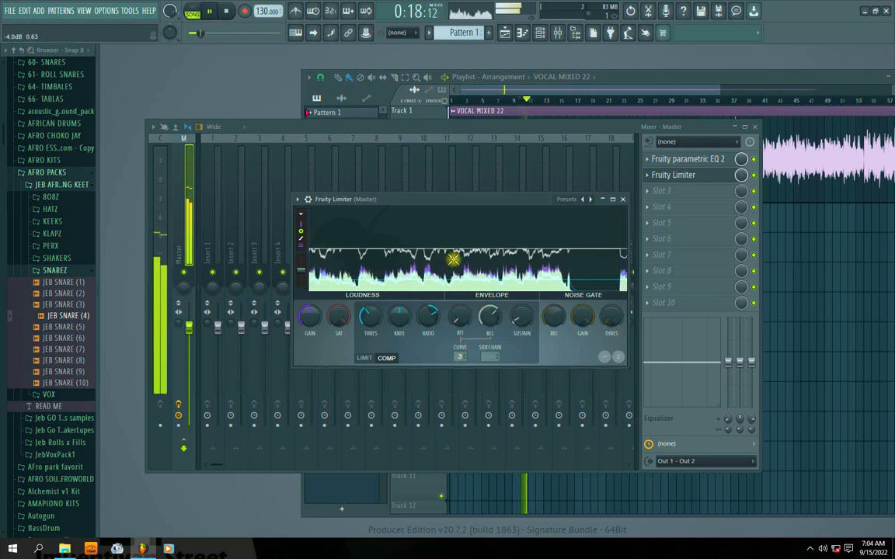
left_click_drag(497, 317, 501, 294)
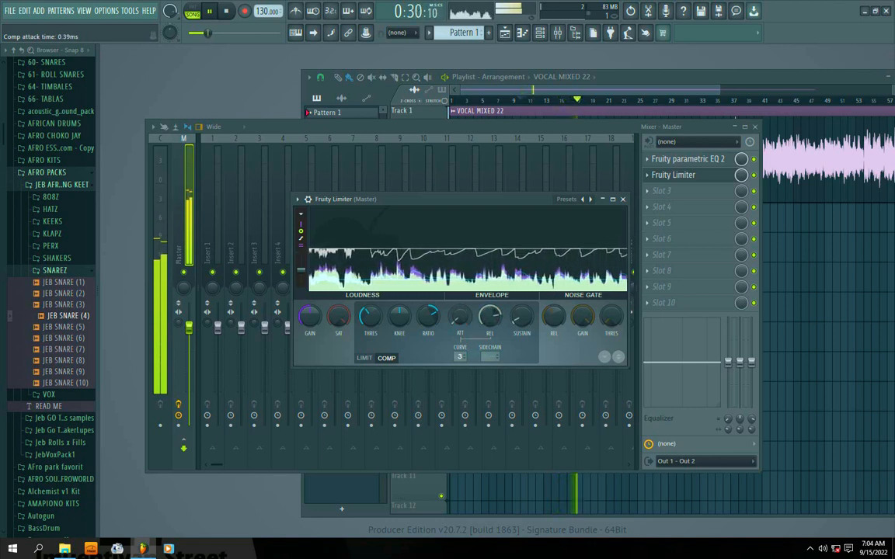
left_click_drag(461, 320, 461, 312)
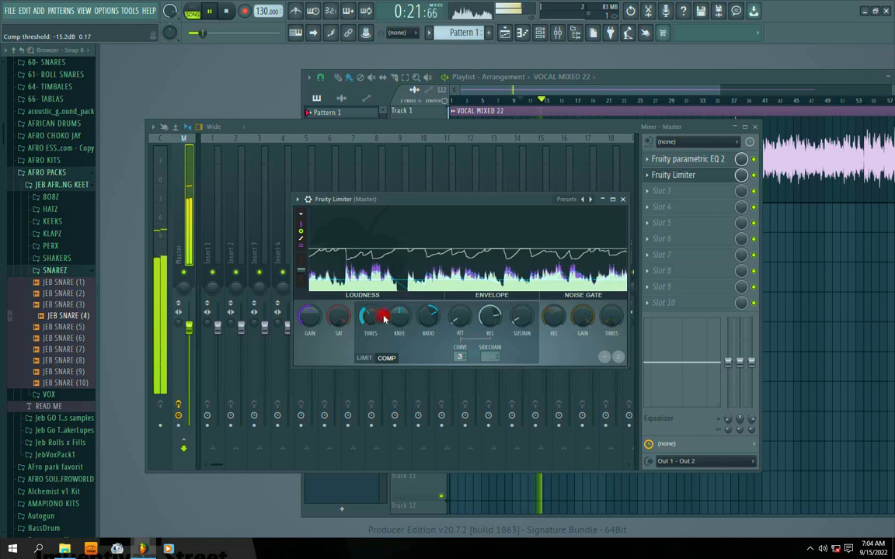
key("space")
key("space")
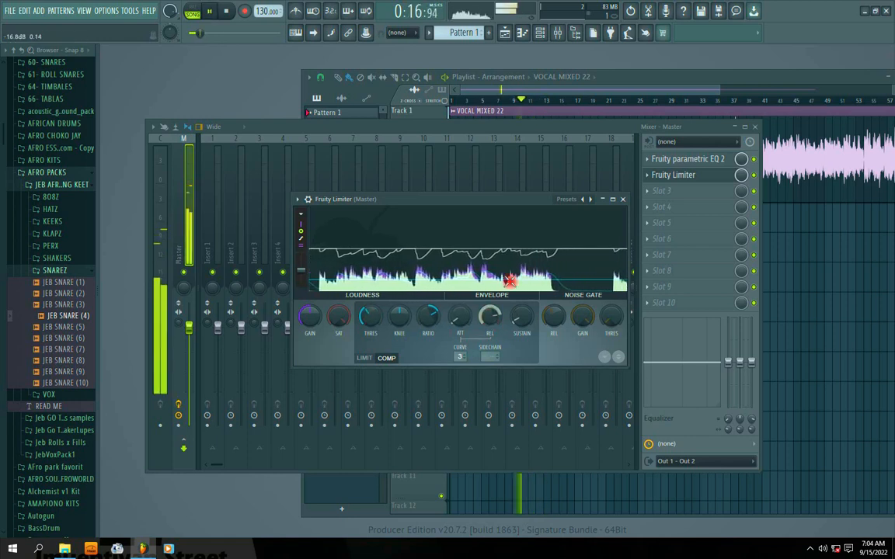
key("space")
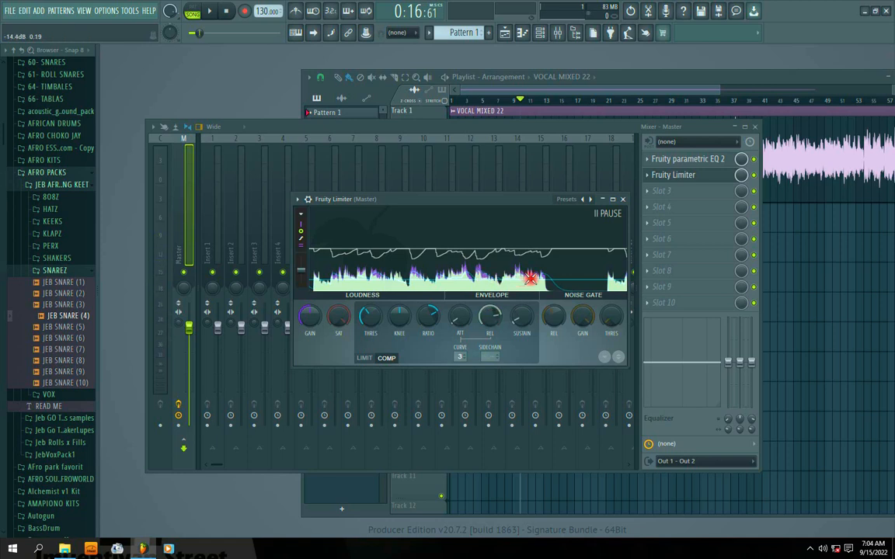
Step: Lower the compression threshold to about -16.5 dB during playback of the song
left_click_drag(470, 199, 445, 203)
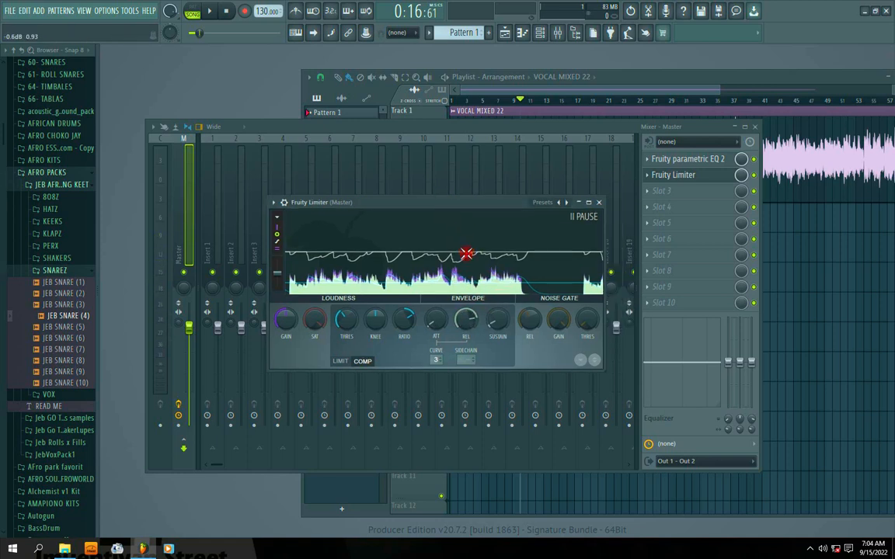
key("space")
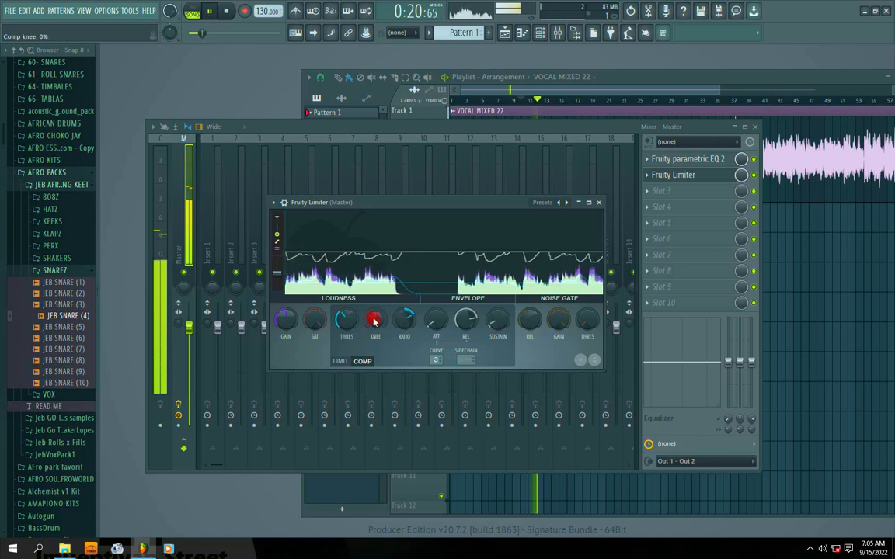
left_click_drag(348, 320, 348, 321)
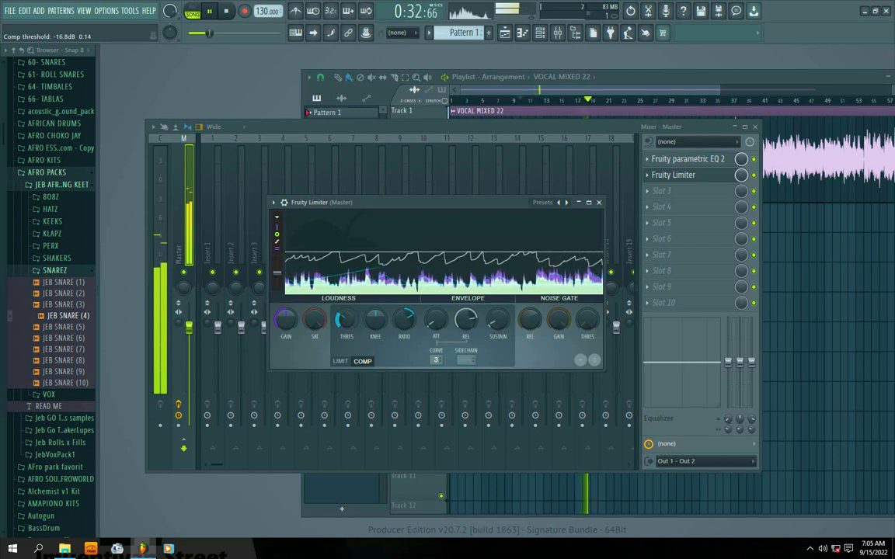
left_click_drag(347, 321, 347, 322)
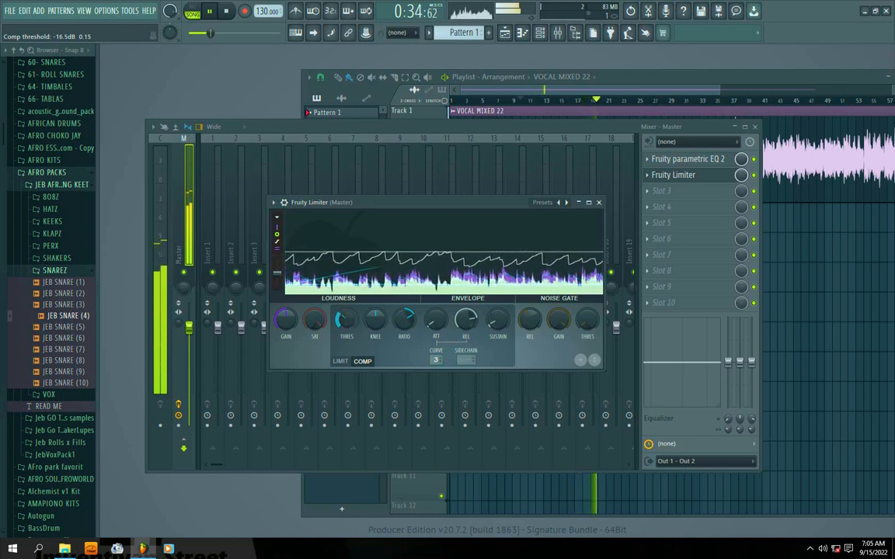
key("space")
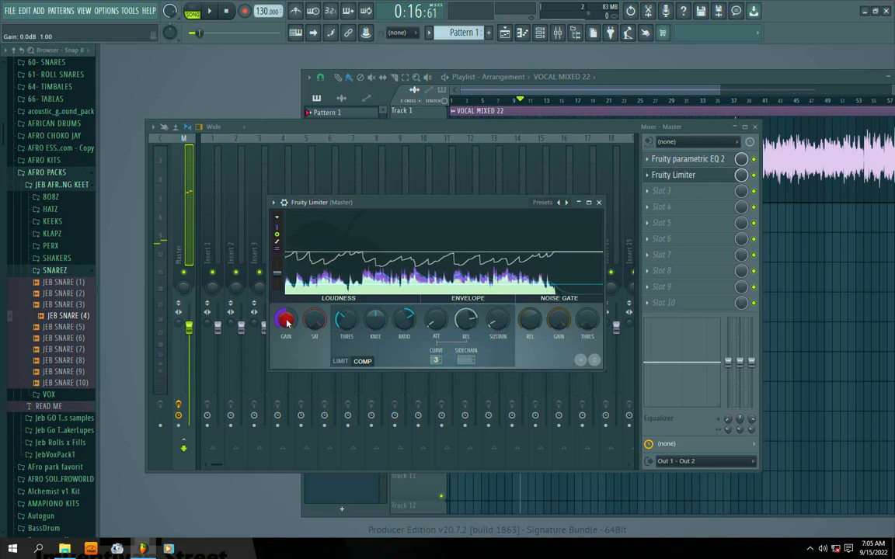
Step: Raise the limiter's loudness gain slightly while auditioning the song, and close the limiter's window
key("space")
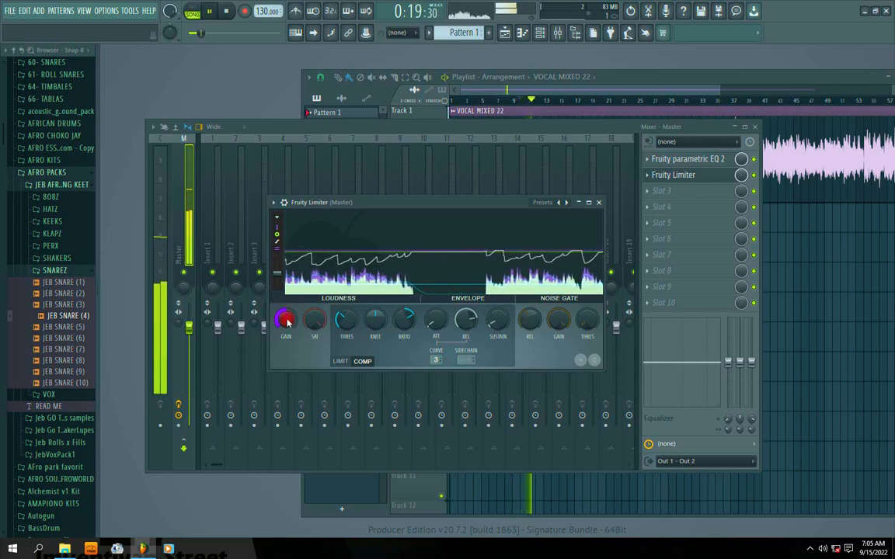
left_click_drag(288, 323, 286, 320)
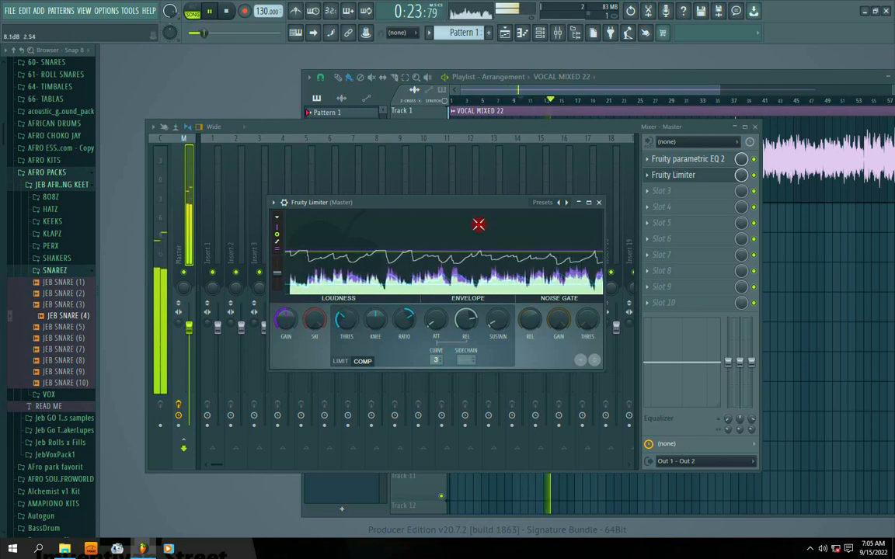
key("space")
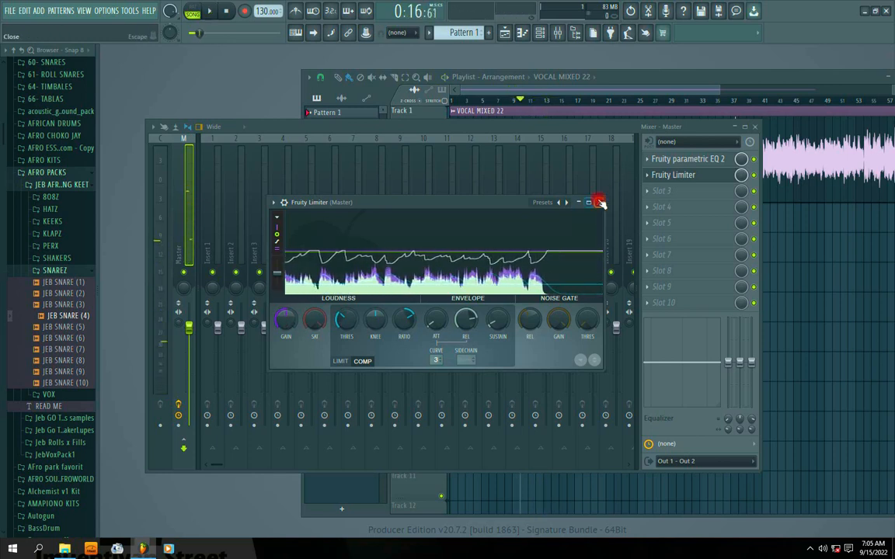
left_click(600, 202)
Step: Load a second Fruity Limiter into the master track's third effect slot and switch it to COMP mode
left_click(649, 190)
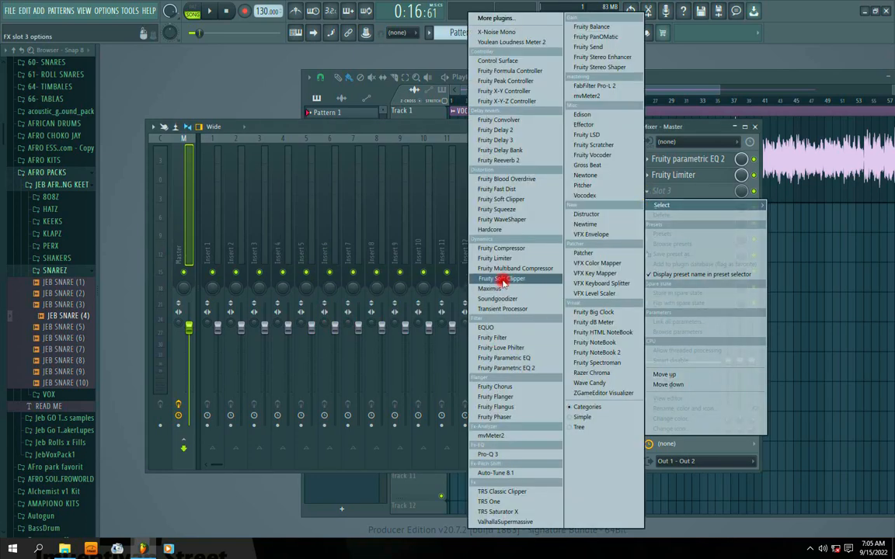
left_click(495, 258)
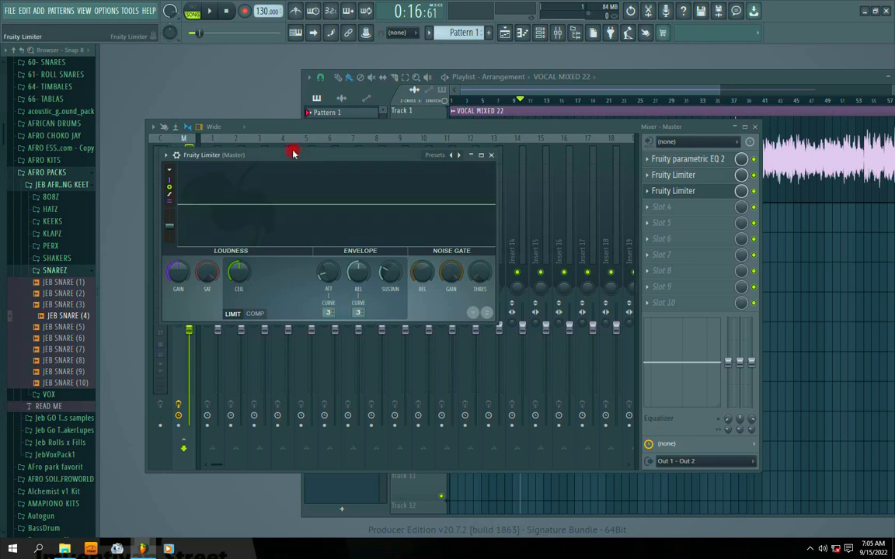
left_click_drag(293, 153, 402, 200)
left_click(366, 361)
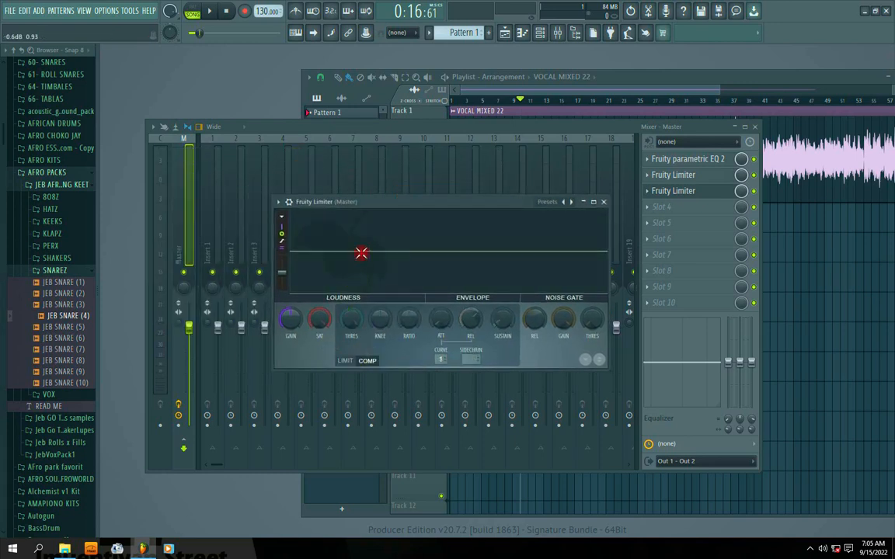
Step: Open the limiter in the master's second slot and play the song to examine the compression on its waveform display
left_click(673, 175)
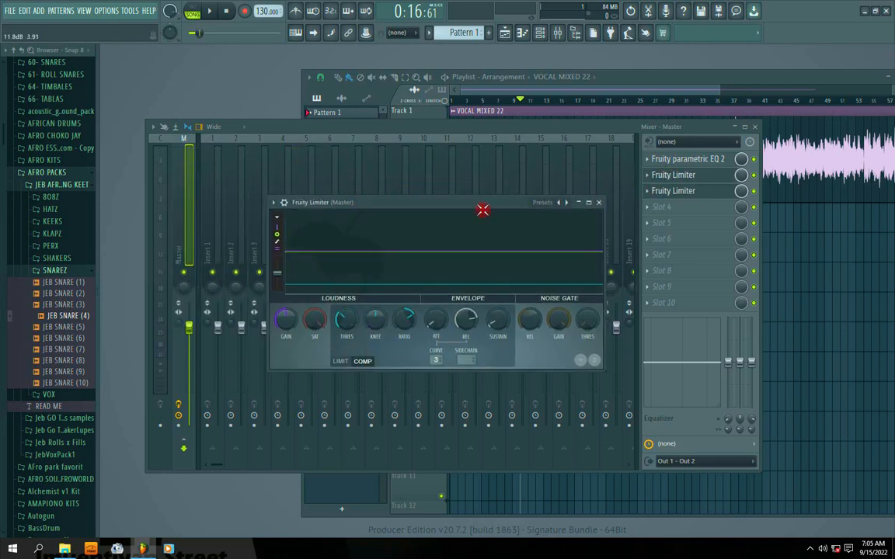
left_click_drag(402, 203, 433, 196)
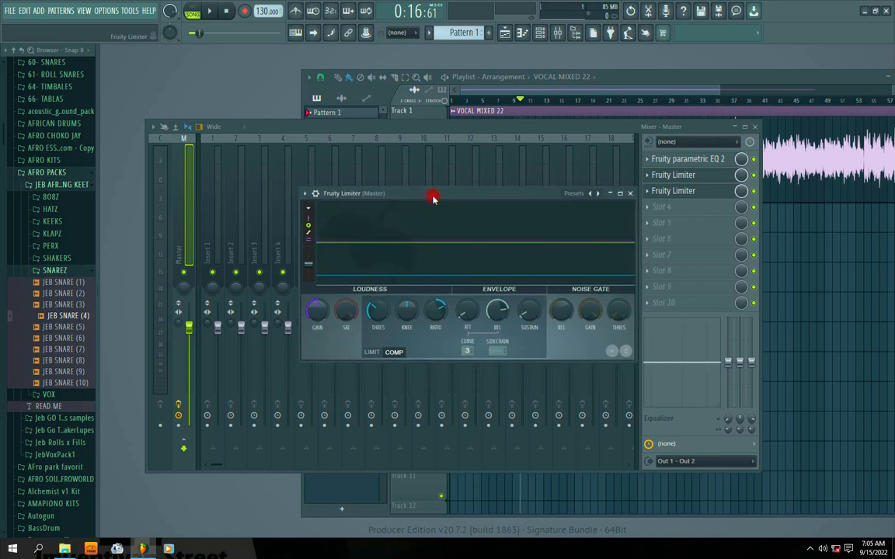
key("space")
key("space")
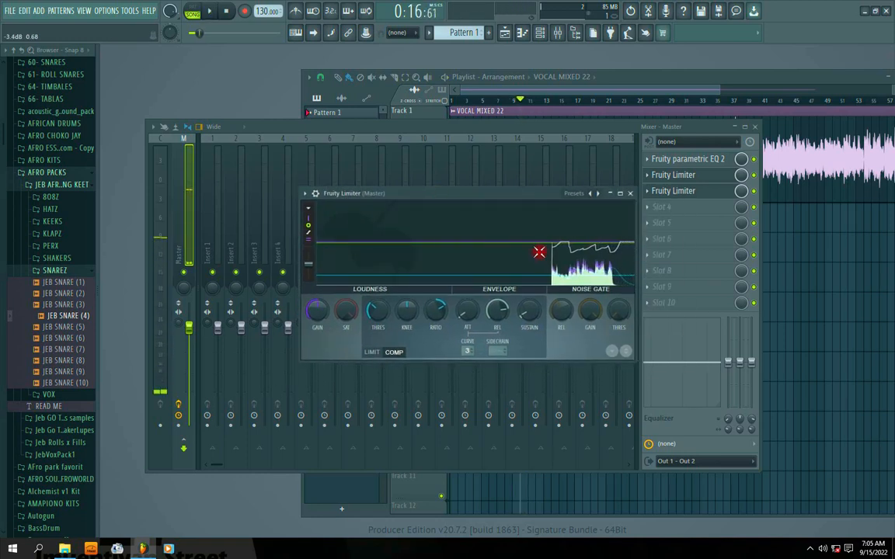
left_click(599, 279)
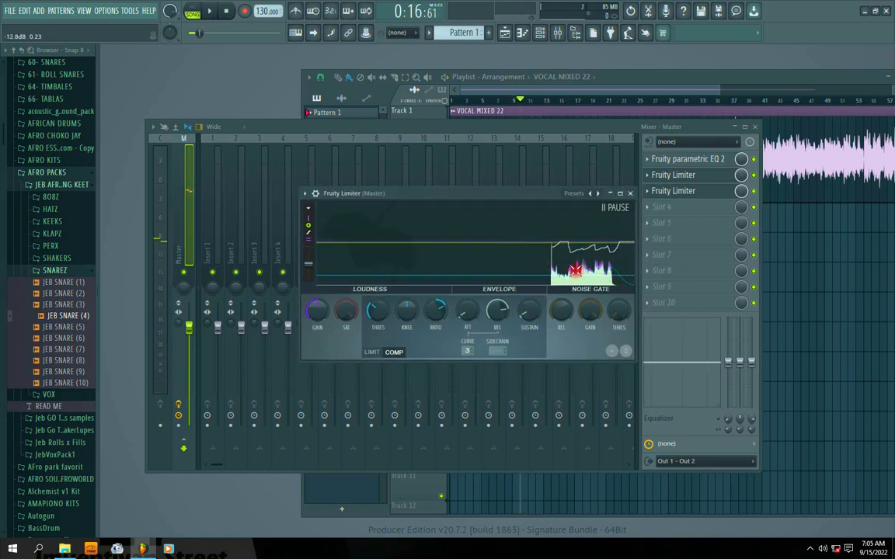
left_click_drag(367, 194, 296, 200)
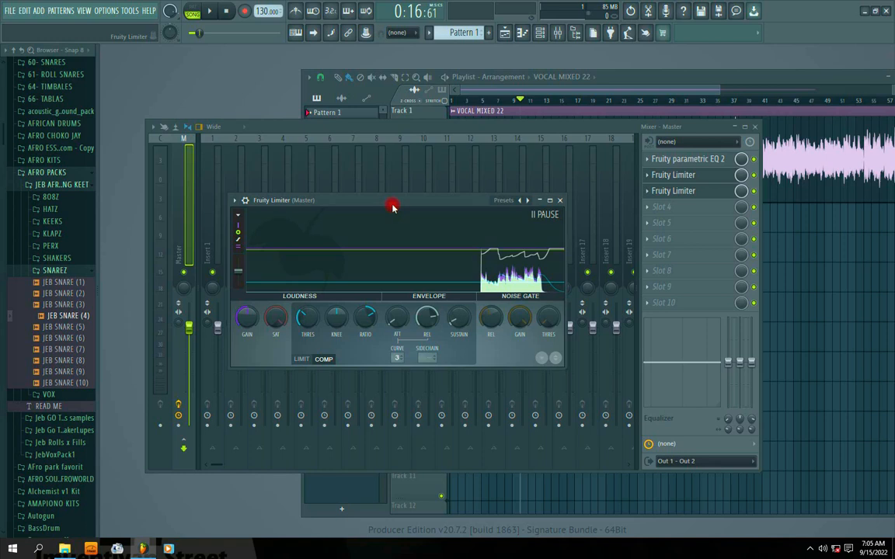
left_click_drag(393, 203, 406, 204)
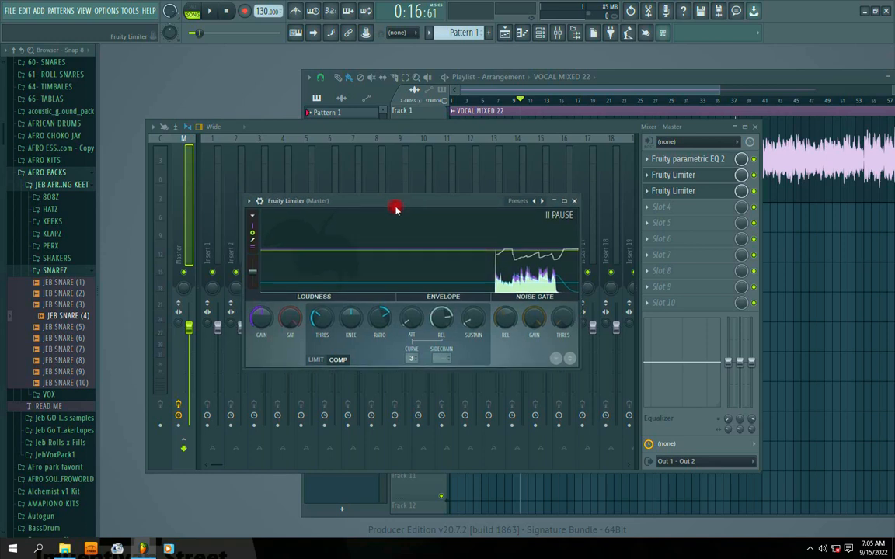
left_click_drag(395, 207, 404, 203)
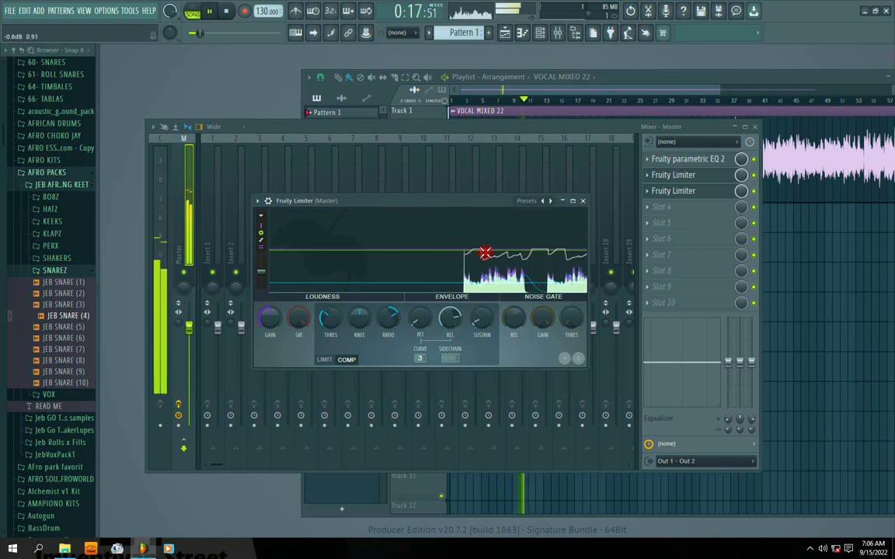
key("space")
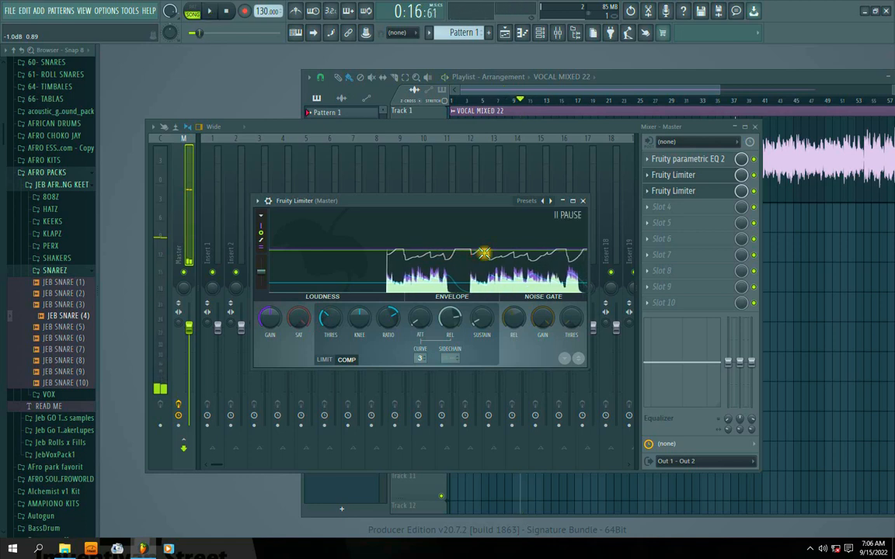
left_click(583, 204)
Step: Open the third slot's Fruity Limiter and compare its LIMIT and COMP modes, leaving it in COMP mode
left_click(665, 192)
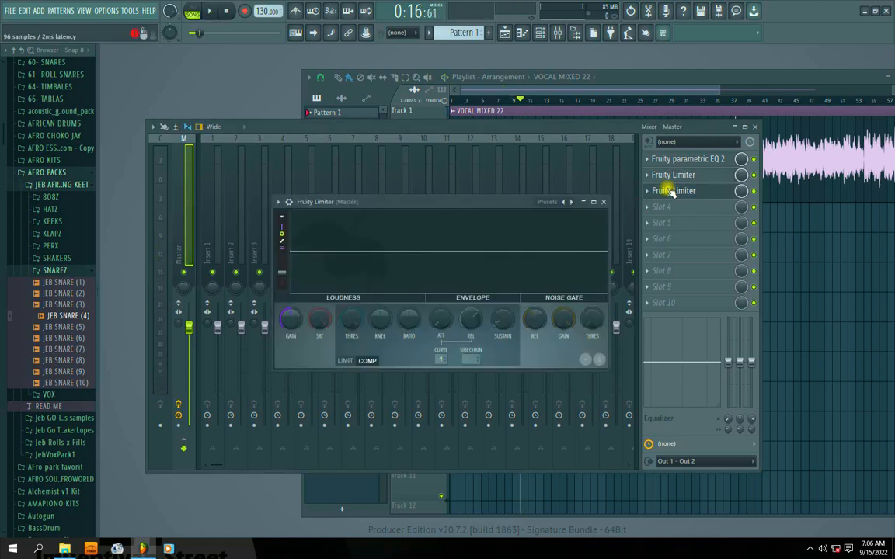
mouse_move(381, 204)
left_mouse_down()
mouse_move(447, 206)
mouse_move(386, 209)
left_mouse_up()
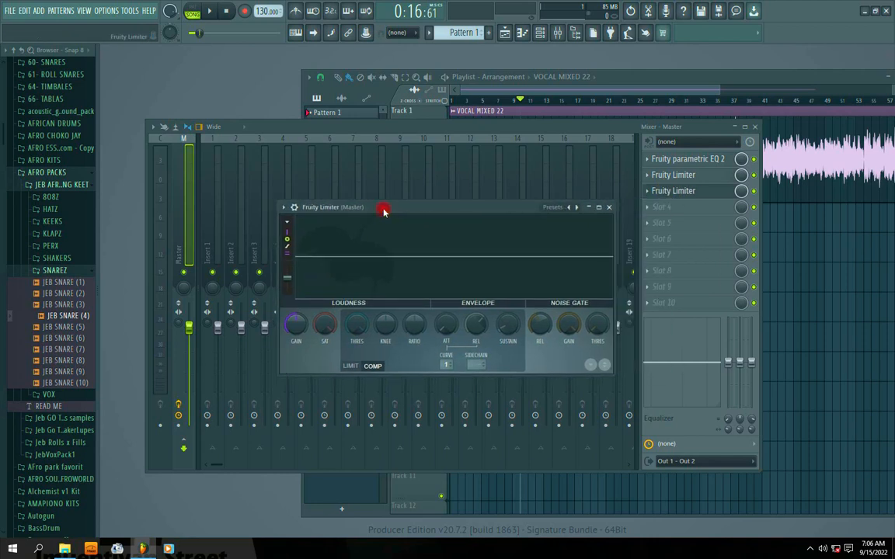
left_click(351, 368)
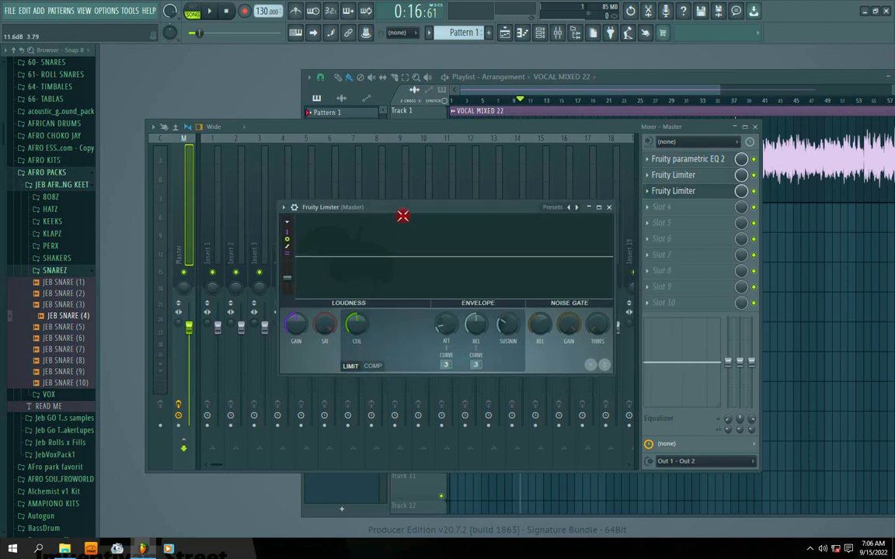
mouse_move(401, 208)
left_mouse_down()
mouse_move(446, 211)
mouse_move(405, 210)
left_mouse_up()
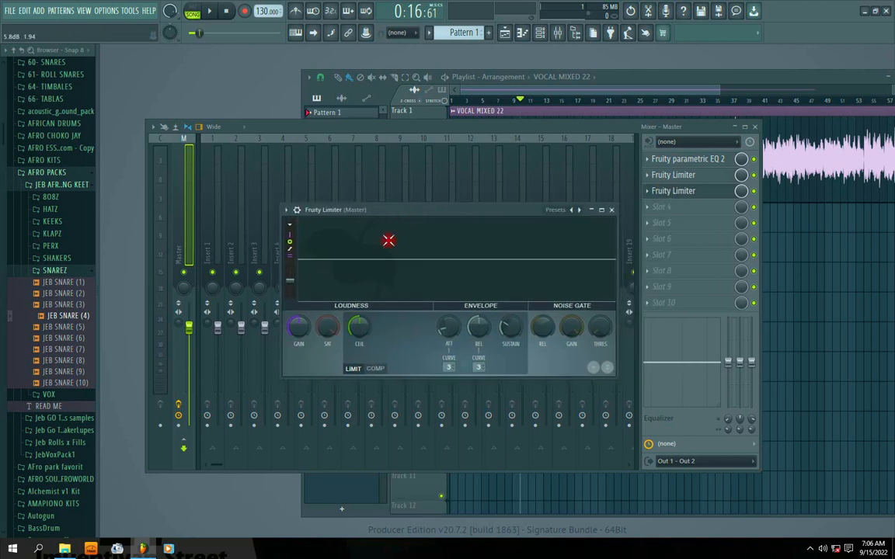
left_click(375, 369)
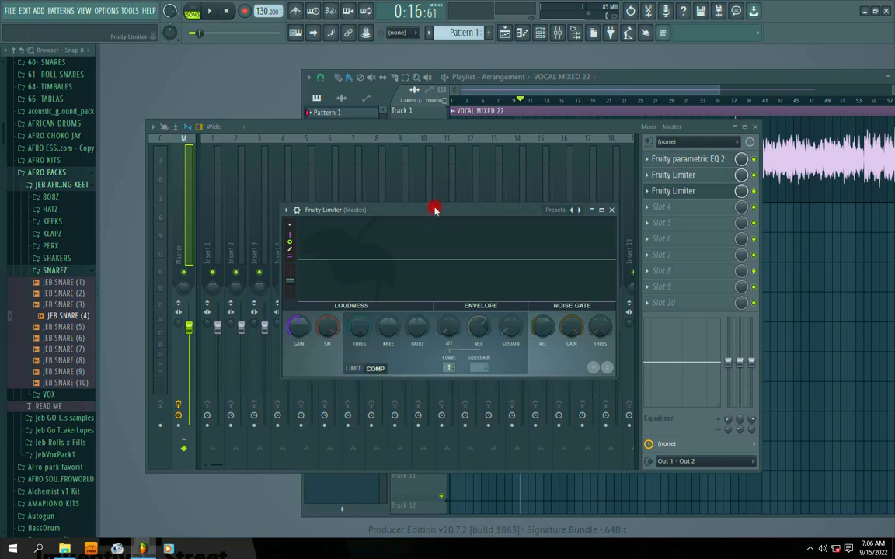
Step: Play the song to examine its waveform in the third slot's limiter, and reopen the second slot's limiter for comparison
left_click_drag(436, 206, 422, 211)
key("space")
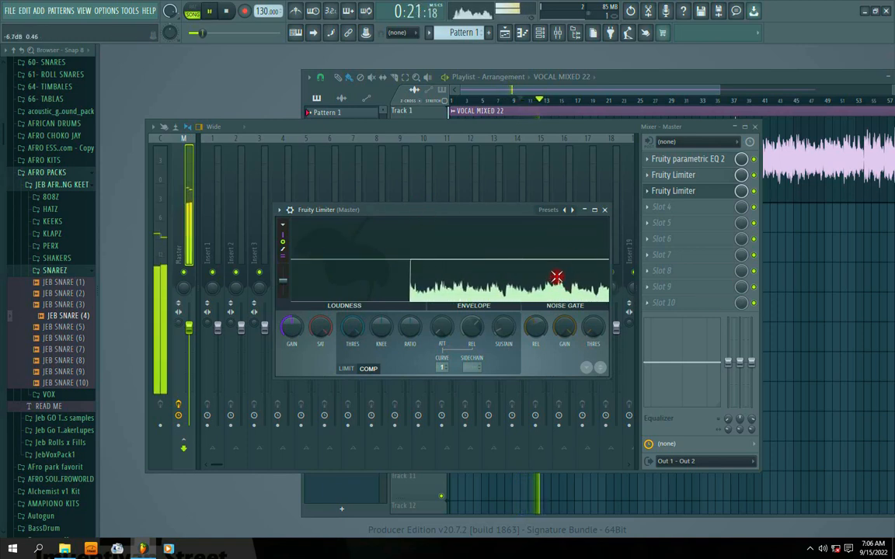
key("space")
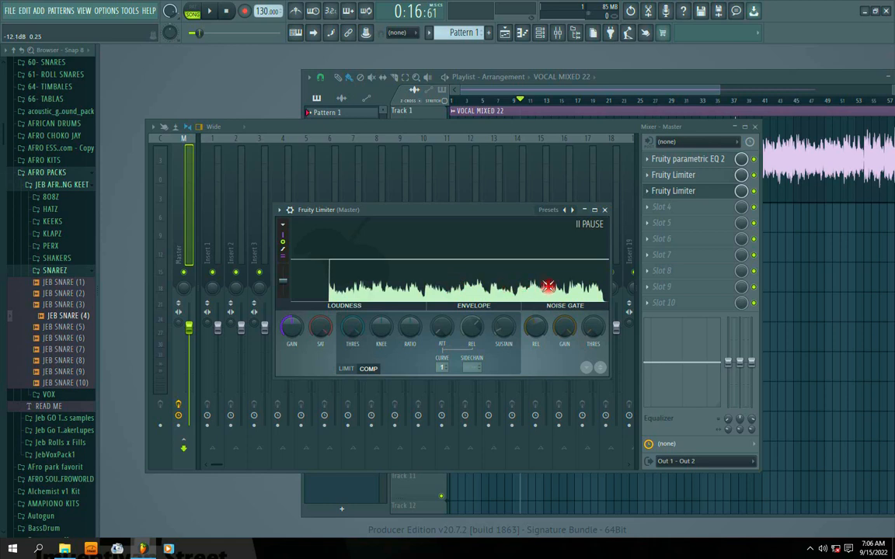
left_click(674, 174)
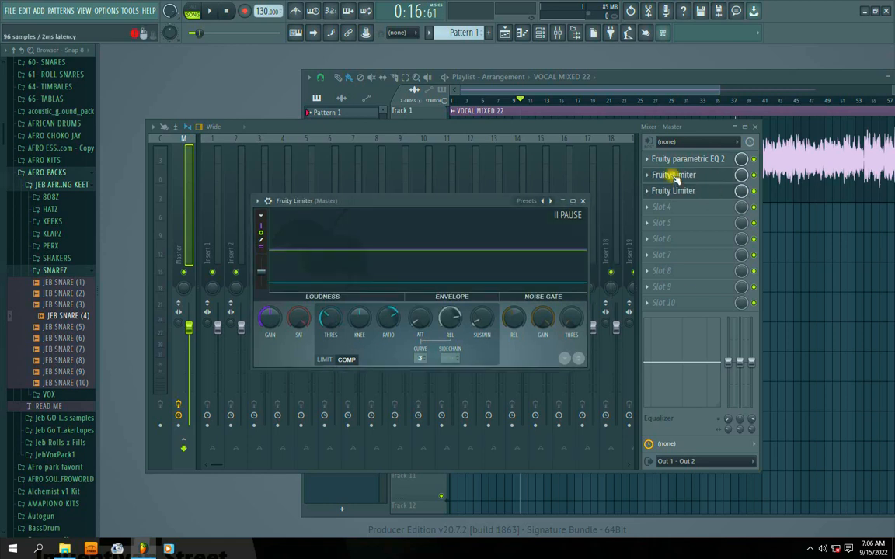
Step: Play the song to compare the waveforms in the second and third slots' limiters on the master track
key("space")
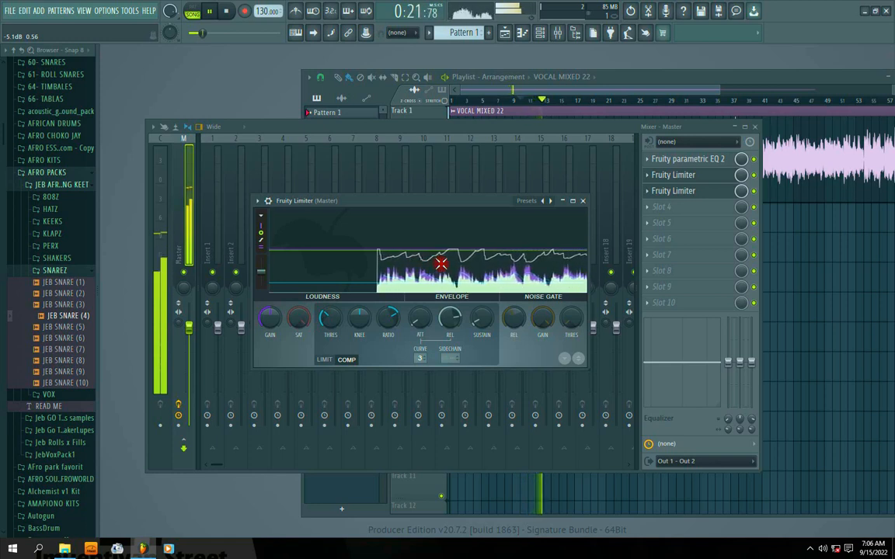
key("space")
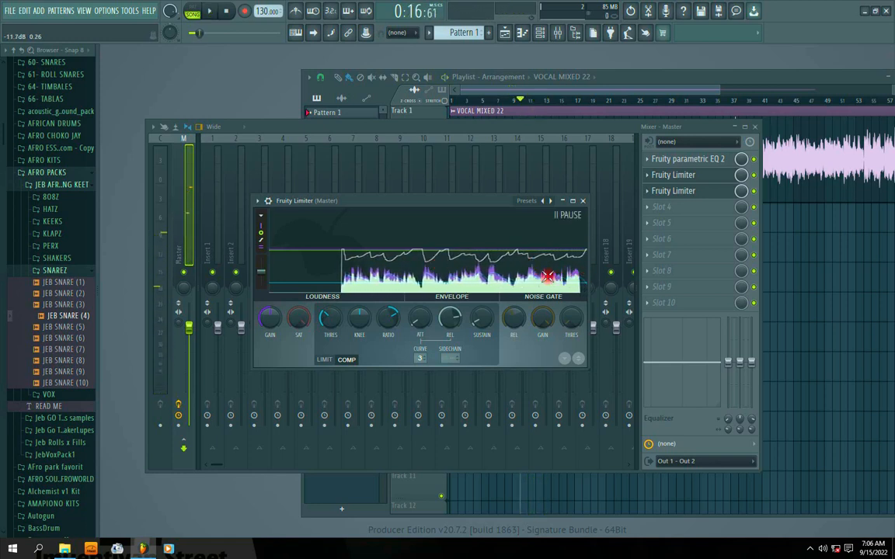
left_click(675, 197)
left_click(684, 192)
key("space")
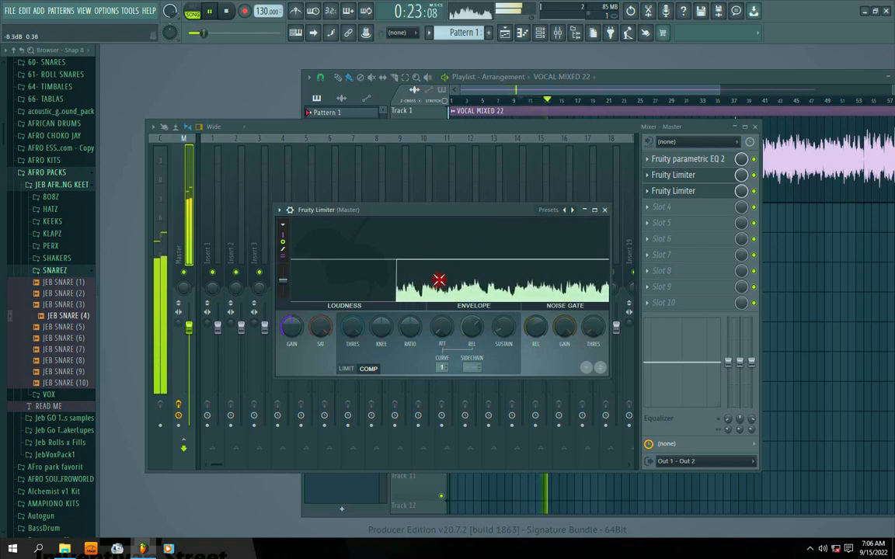
key("space")
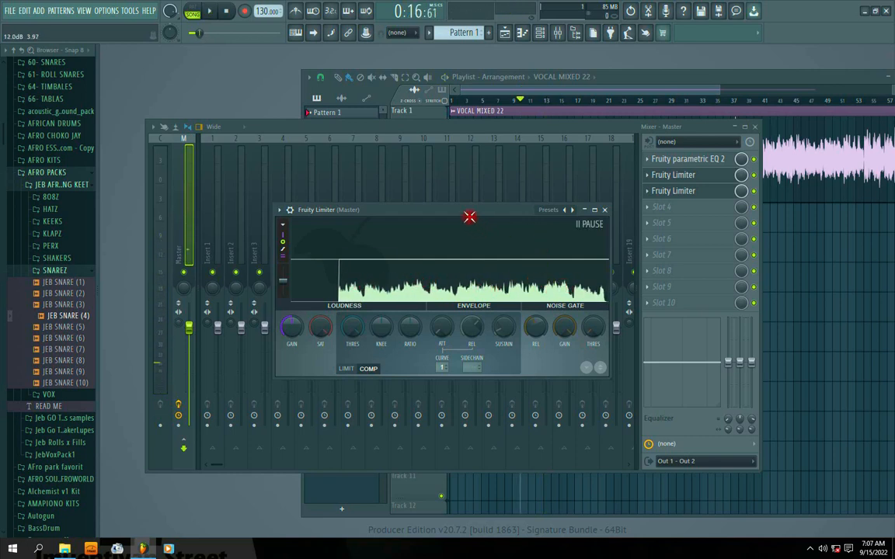
Step: Replace the limiter in the master's third effect slot with Fruity Soft Clipper
left_click_drag(469, 216, 436, 214)
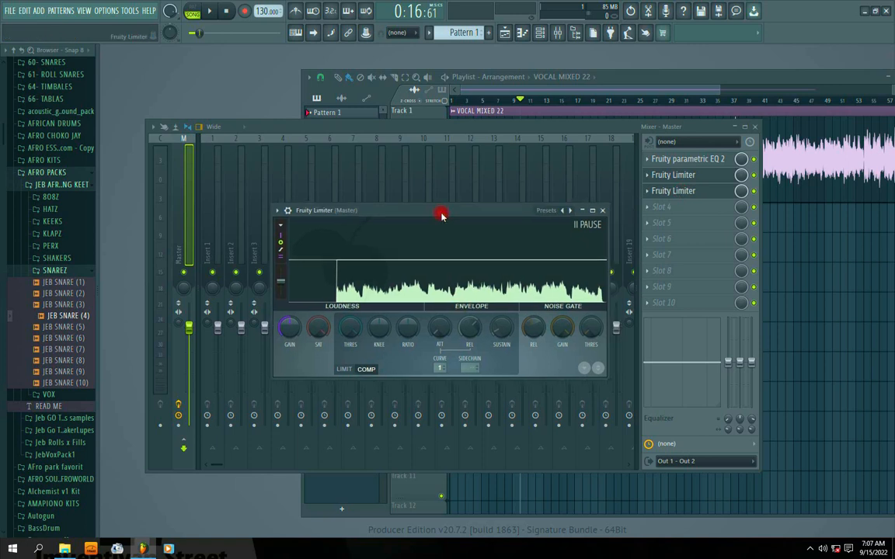
left_click(604, 211)
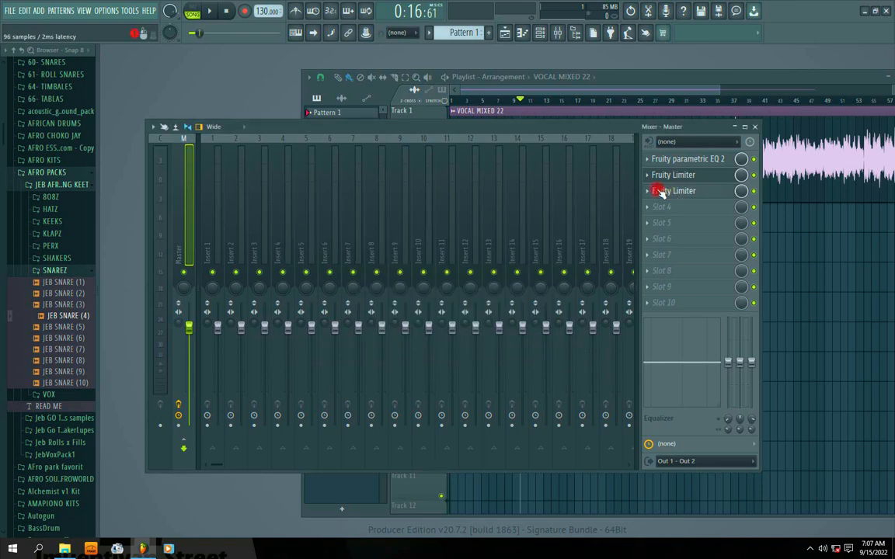
left_click(647, 192)
mouse_move(664, 205)
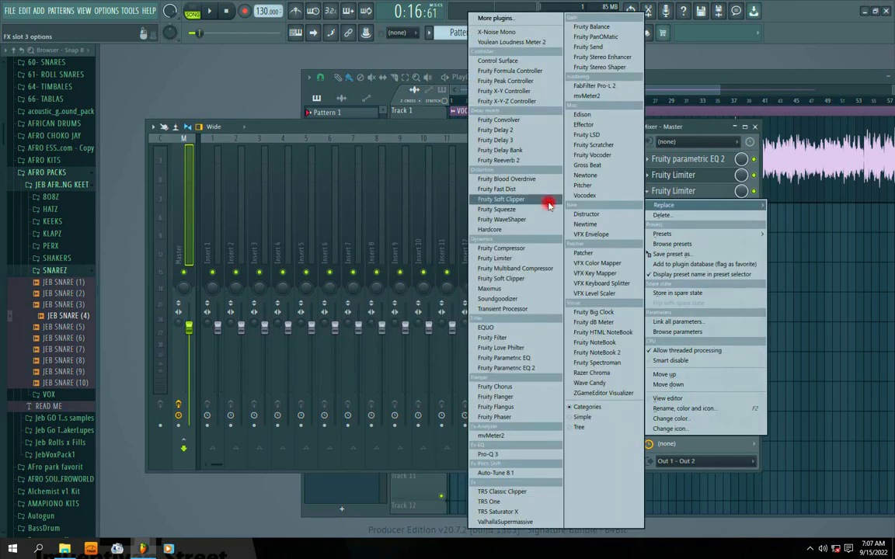
left_click(497, 279)
left_click_drag(344, 214, 391, 244)
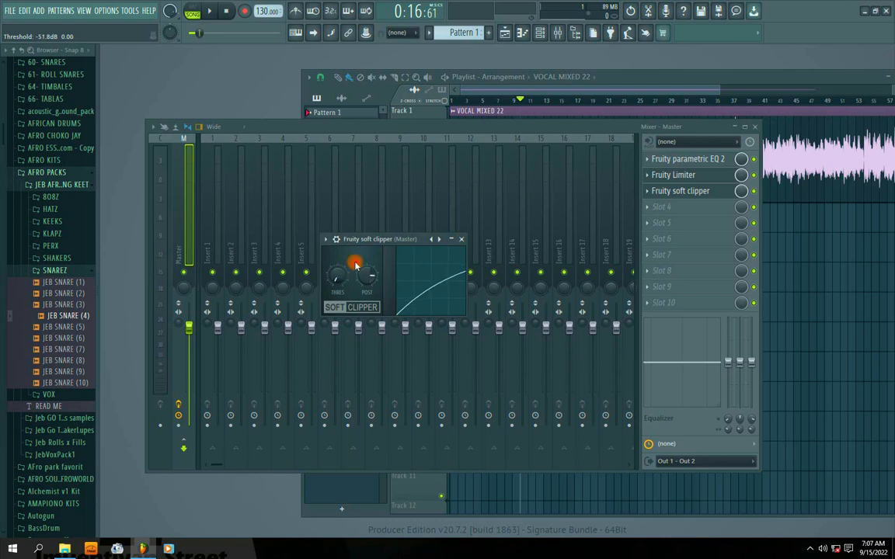
Step: Fine-tune the soft clipper's post gain while playing the song
left_click_drag(403, 244, 436, 250)
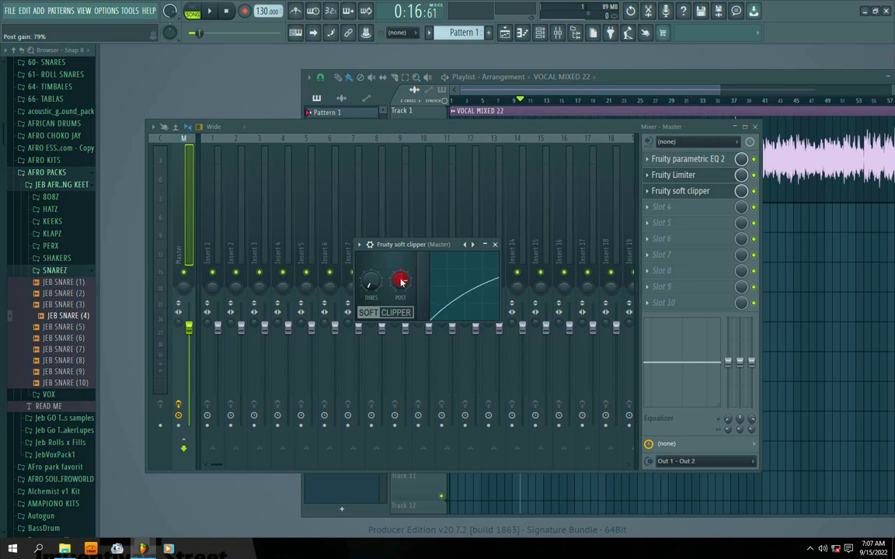
key("space")
left_click_drag(401, 285, 401, 289)
key("space")
Step: Play the song while toggling the third slot's soft clipper off and on to hear its effect
left_click(755, 192)
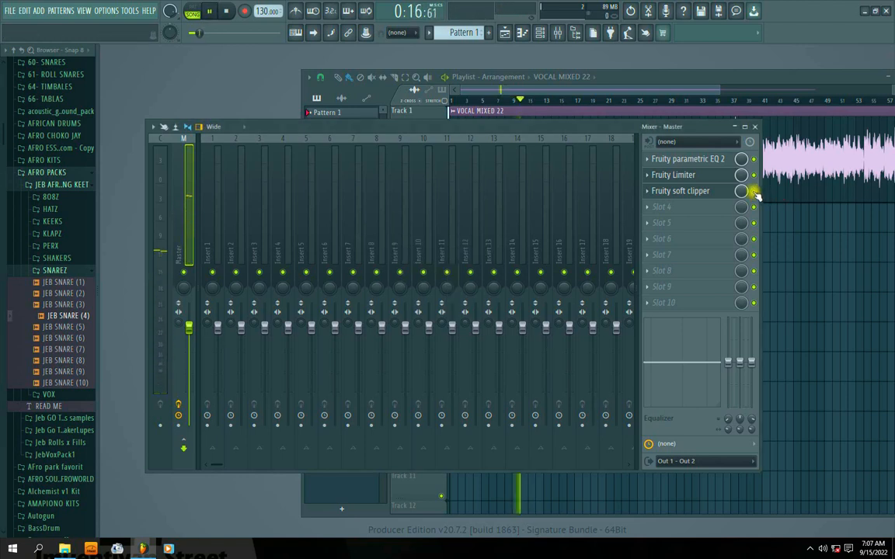
key("space")
left_click(754, 192)
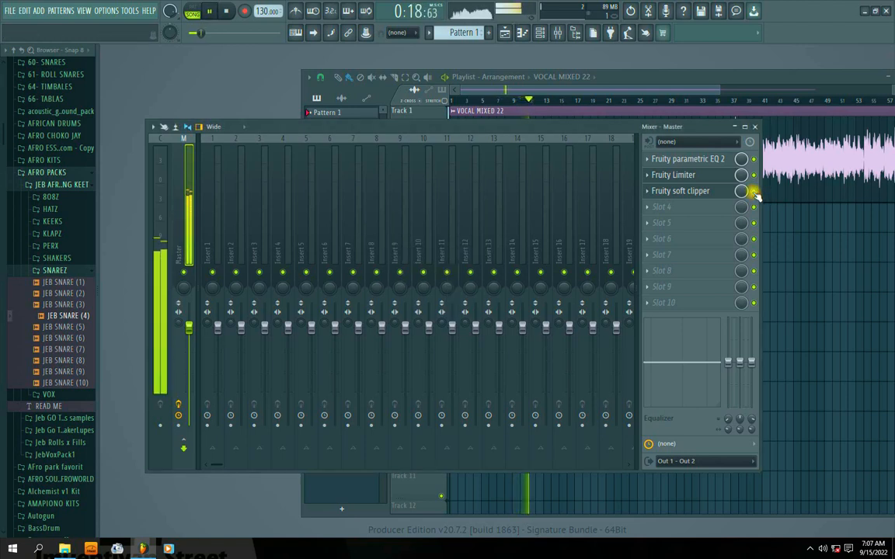
left_click(690, 193)
left_click(754, 192)
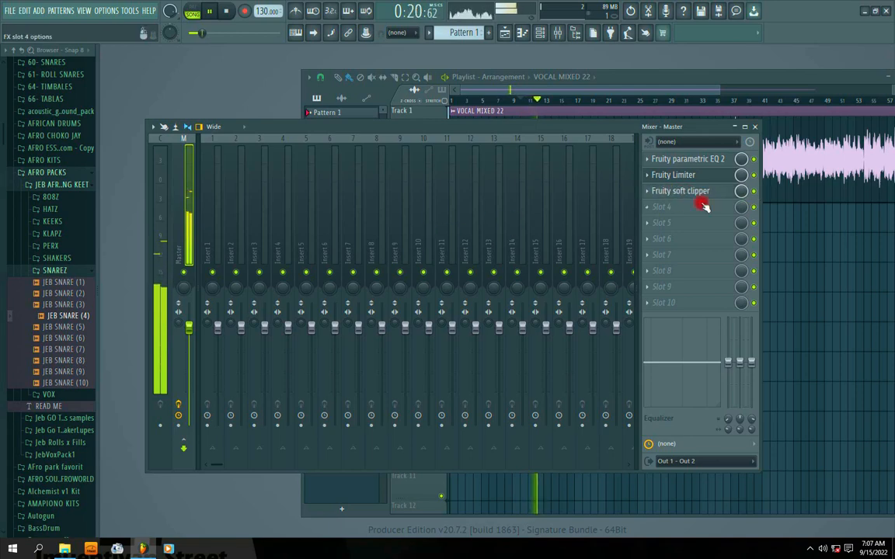
key("space")
Step: Load a Fruity Limiter into the master track's fourth effect slot
left_click(650, 208)
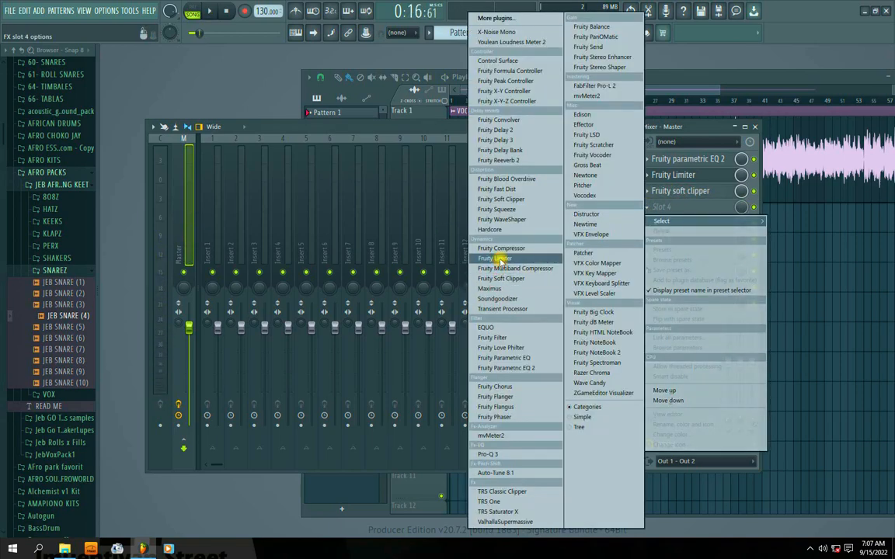
left_click(464, 233)
left_click_drag(346, 173, 433, 212)
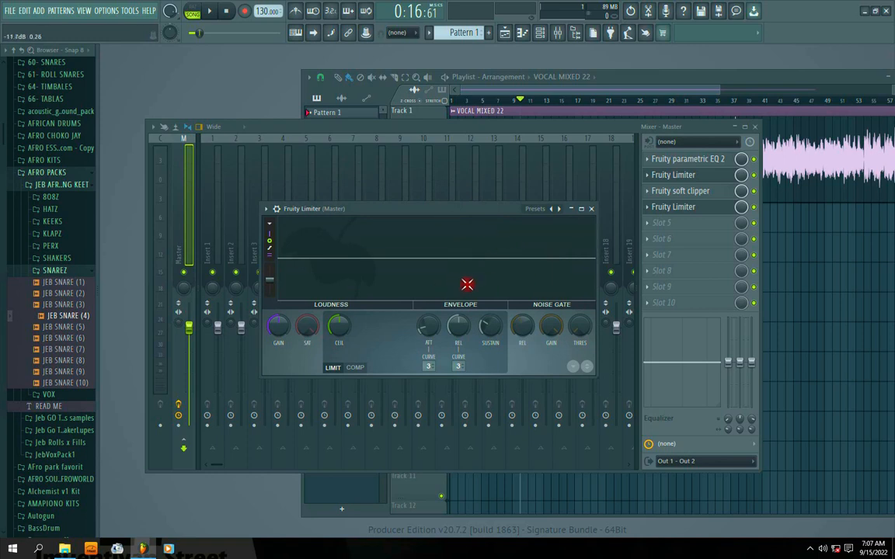
Step: Play the song to compare the waveform in the fourth slot's limiter with the one in the second slot's limiter
key("space")
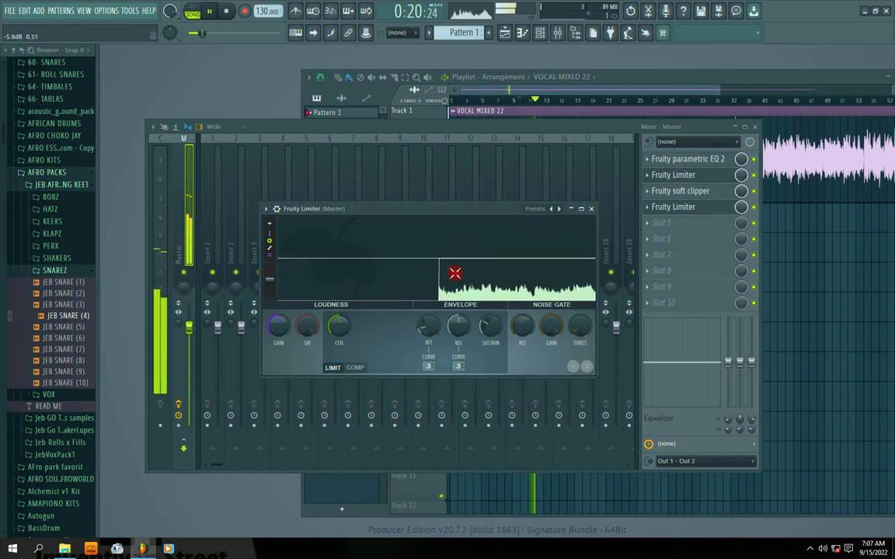
key("space")
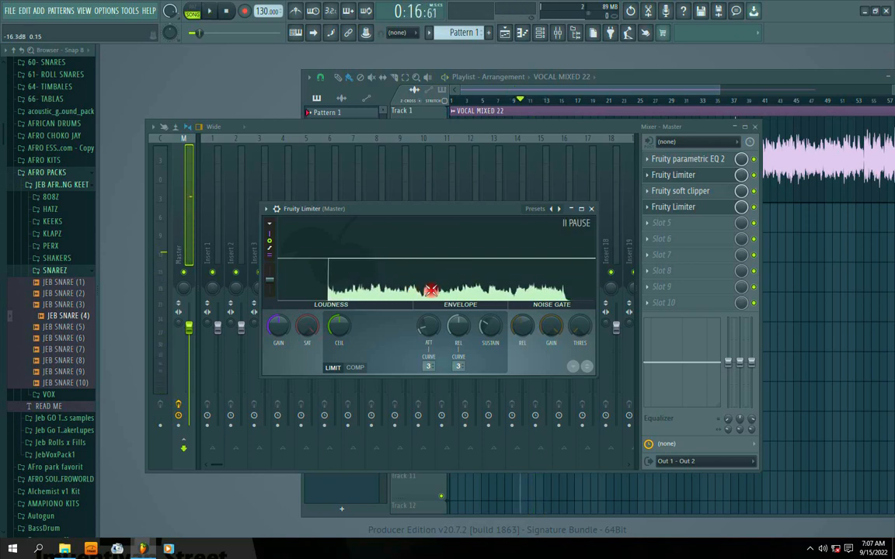
left_click(680, 179)
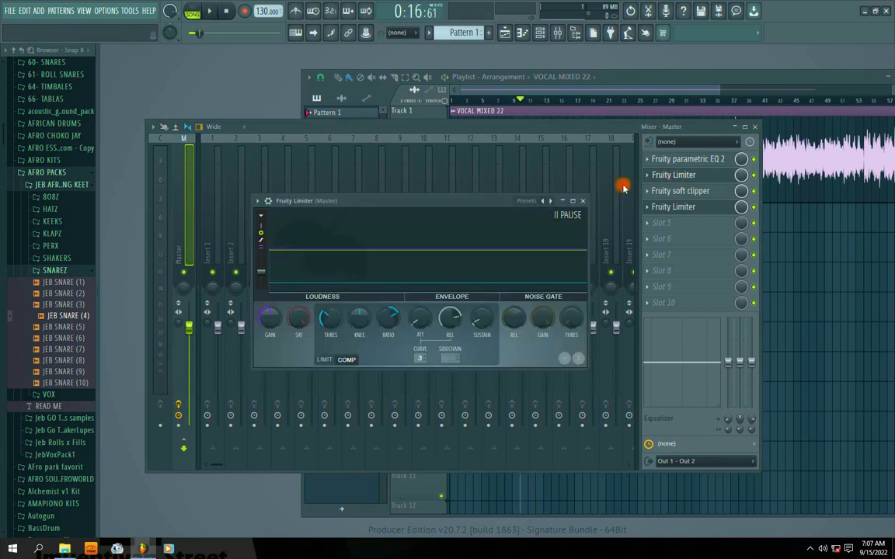
key("space")
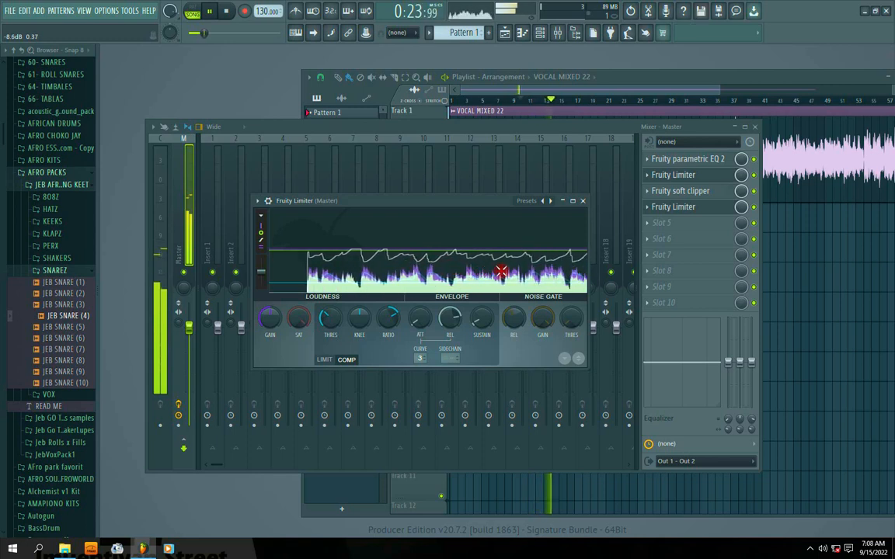
key("space")
left_click(511, 270)
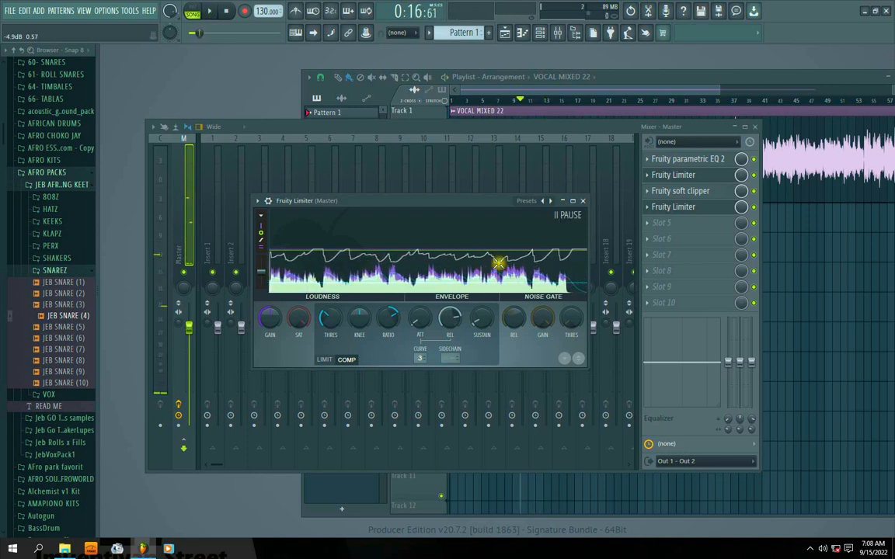
Step: Review the soft clipper between views of the fourth slot's limiter, and play the song to examine the limiter's waveform
left_click(670, 206)
left_click(678, 207)
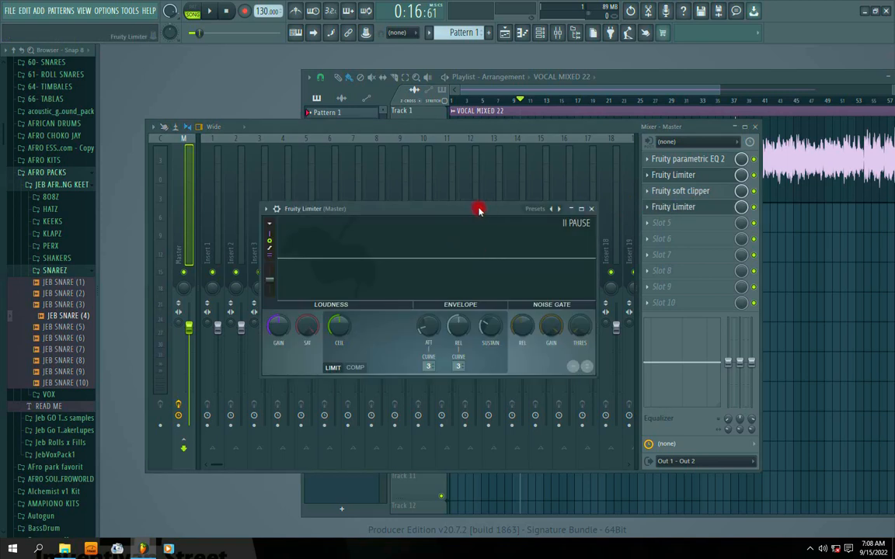
left_click(675, 191)
left_click(670, 191)
left_click(666, 191)
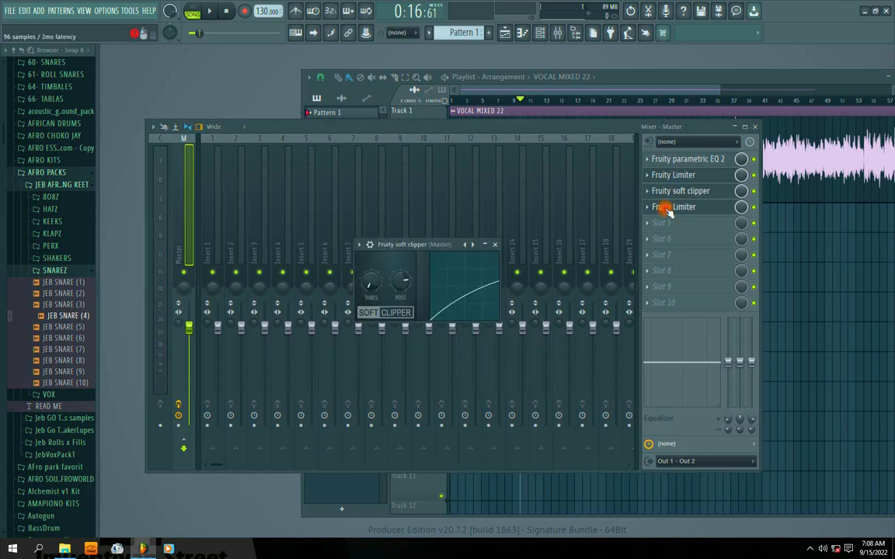
left_click(660, 208)
left_click(657, 208)
key("space")
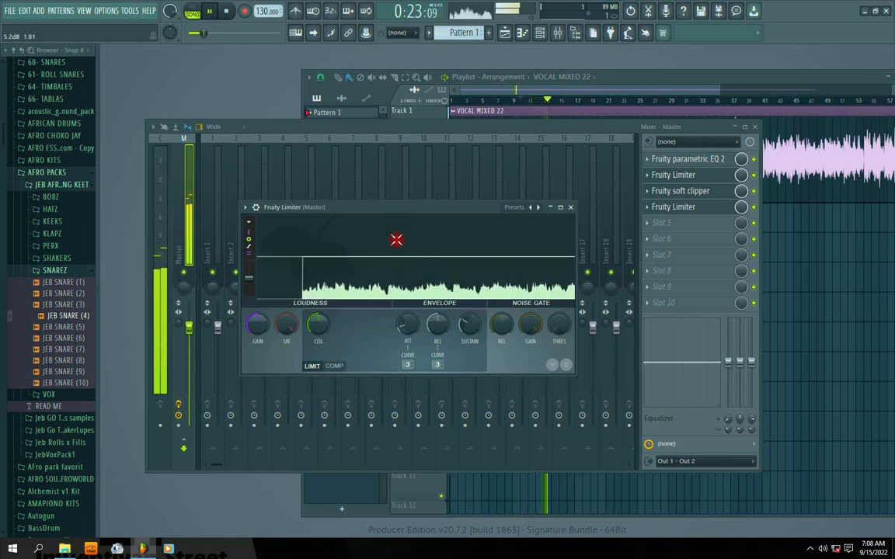
key("space")
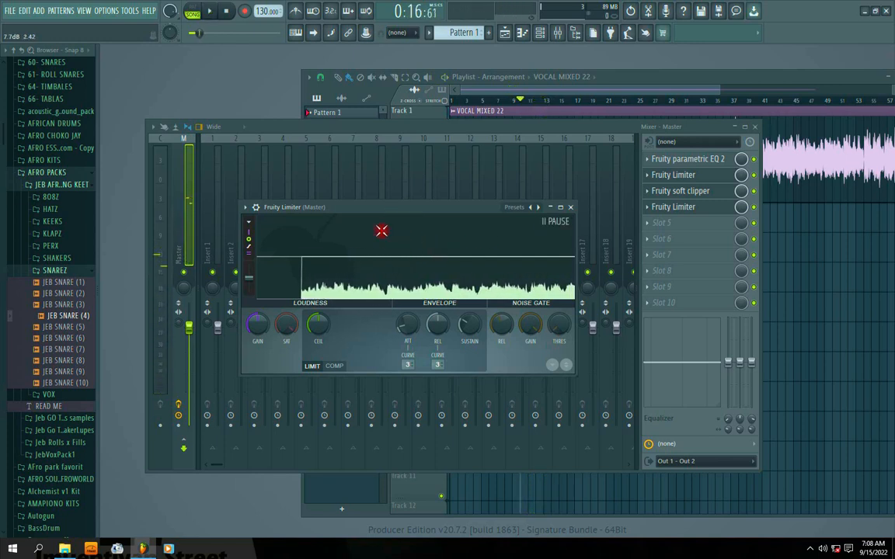
Step: Enlarge the fourth slot's limiter window and play the song to examine its waveform in the bigger display
left_click_drag(380, 206, 387, 187)
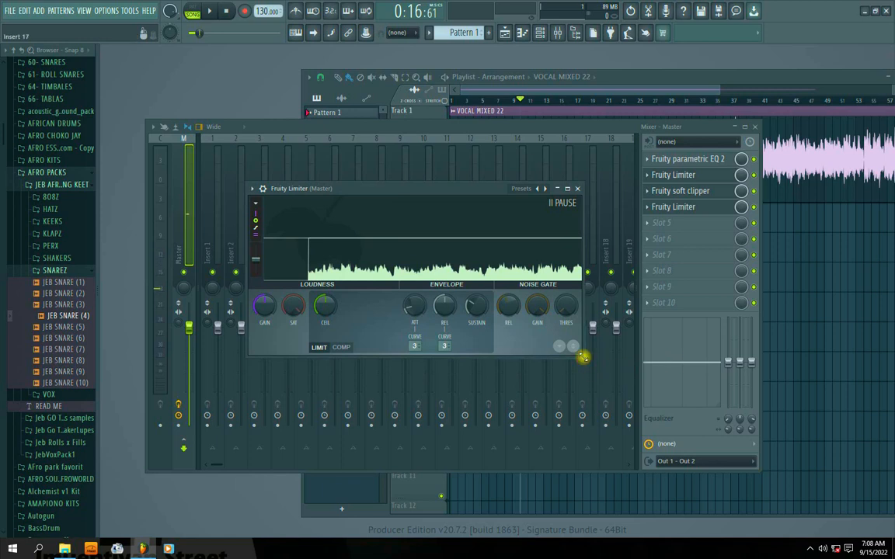
left_click_drag(582, 357, 633, 421)
left_click_drag(416, 191, 380, 162)
left_click_drag(600, 394, 675, 440)
key("space")
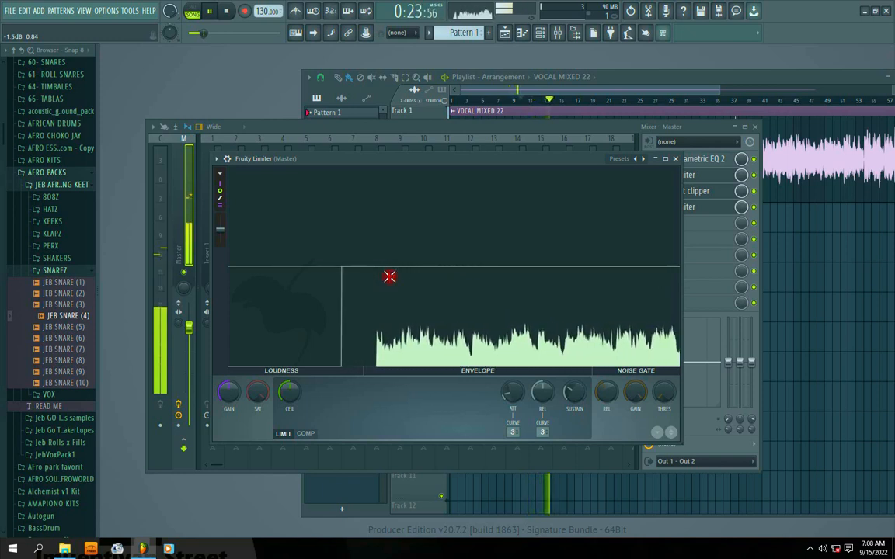
key("space")
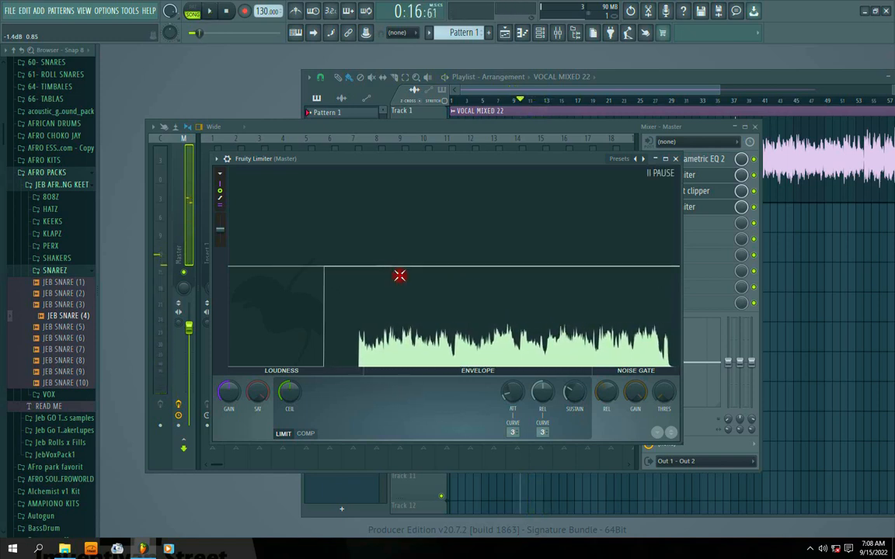
Step: Raise the fourth slot limiter's gain to about 6.5 dB while playing the song
left_click_drag(228, 398, 229, 359)
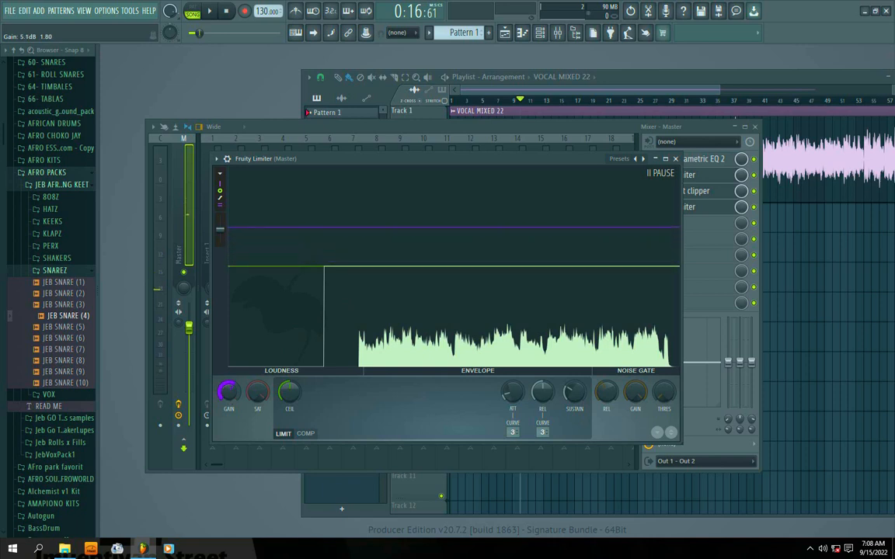
key("space")
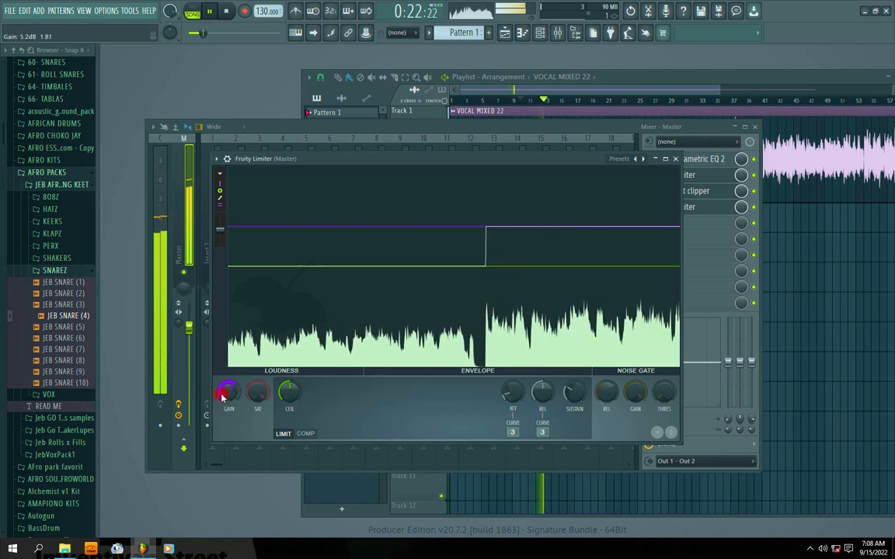
left_click_drag(224, 394, 225, 384)
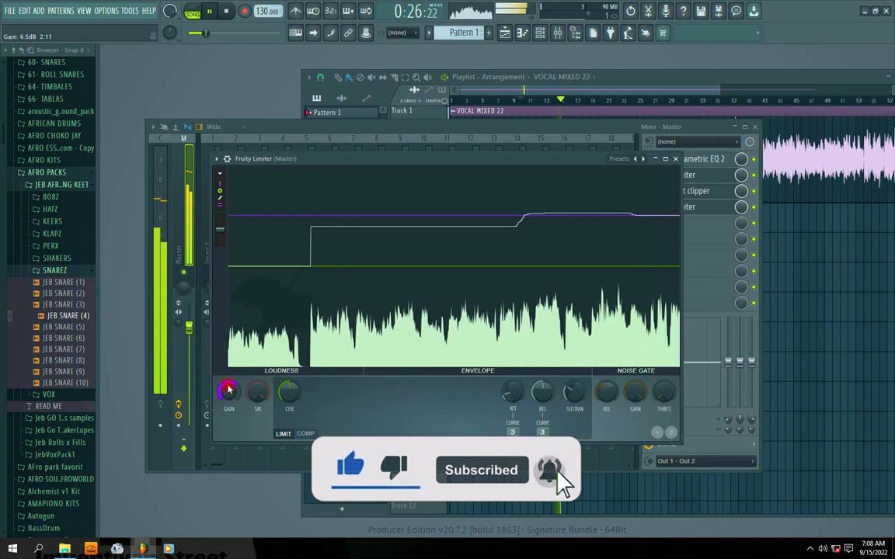
key("space")
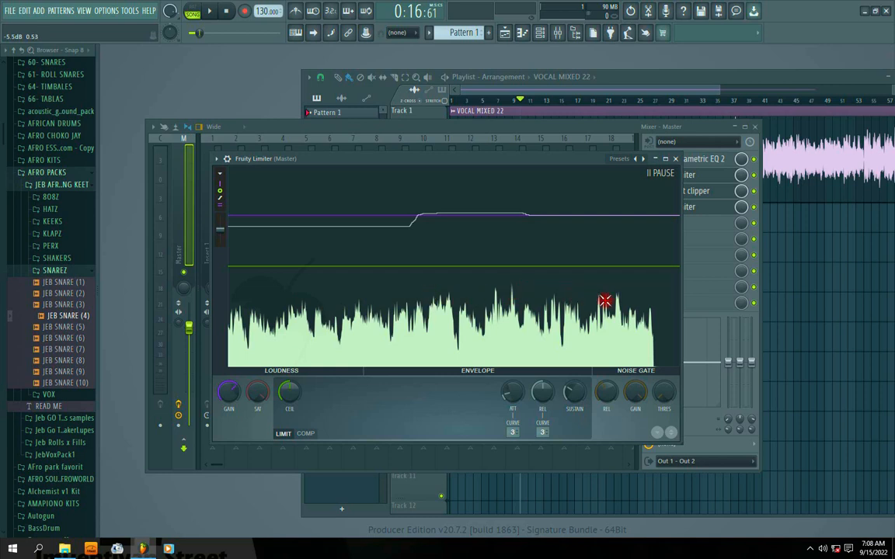
Step: Revisit the master's limiters and soft clipper while playing the song to check the louder result
left_click_drag(504, 160, 415, 136)
left_click(659, 210)
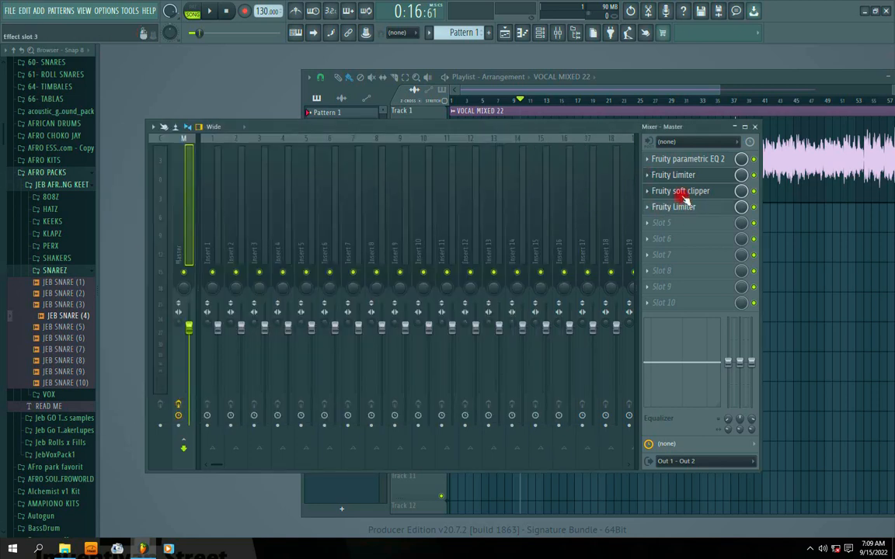
left_click(678, 192)
left_click(667, 176)
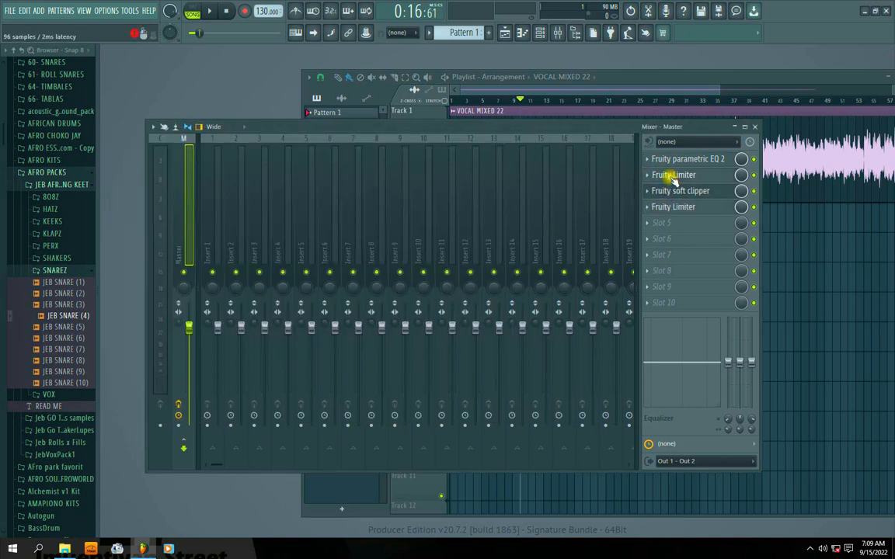
key("space")
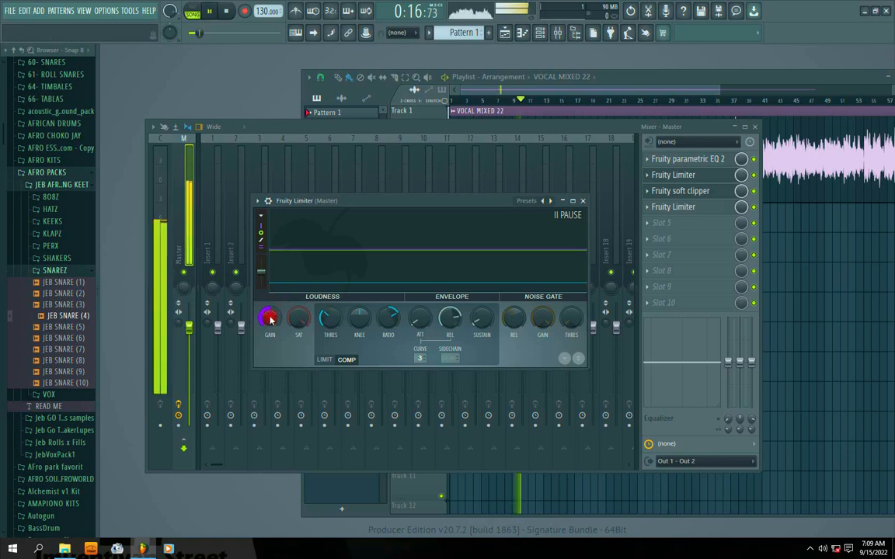
left_click(582, 201)
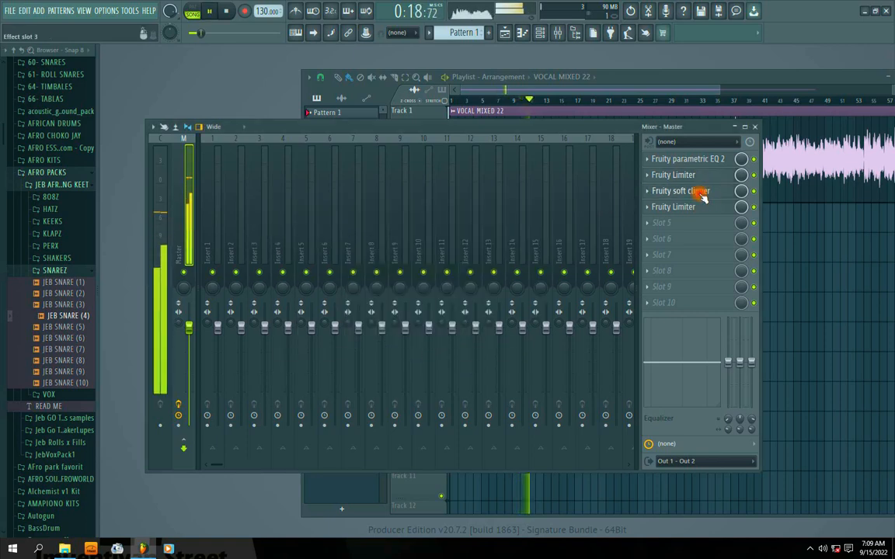
key("space")
left_click(674, 194)
left_click(675, 194)
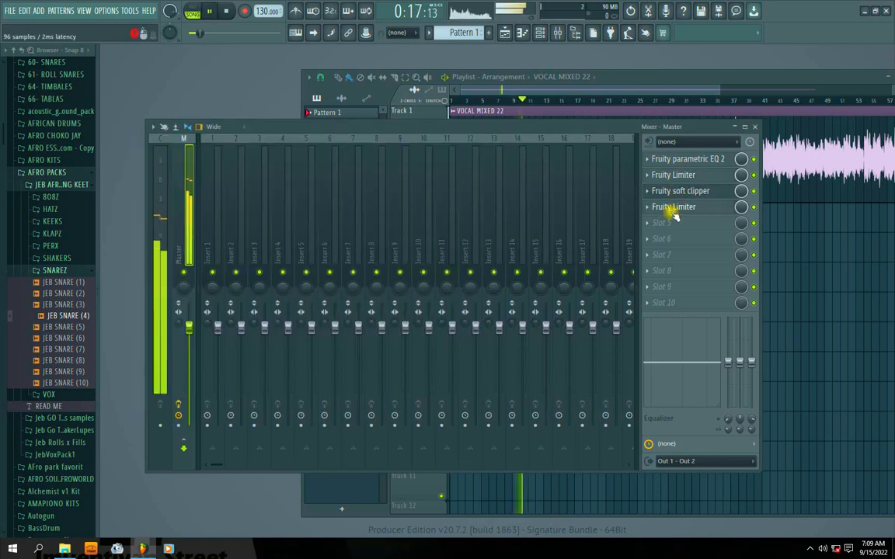
Step: Play the song with the fourth slot's limiter open, freeze its waveform display to examine the peaks, and close the window
left_click(673, 208)
key("space")
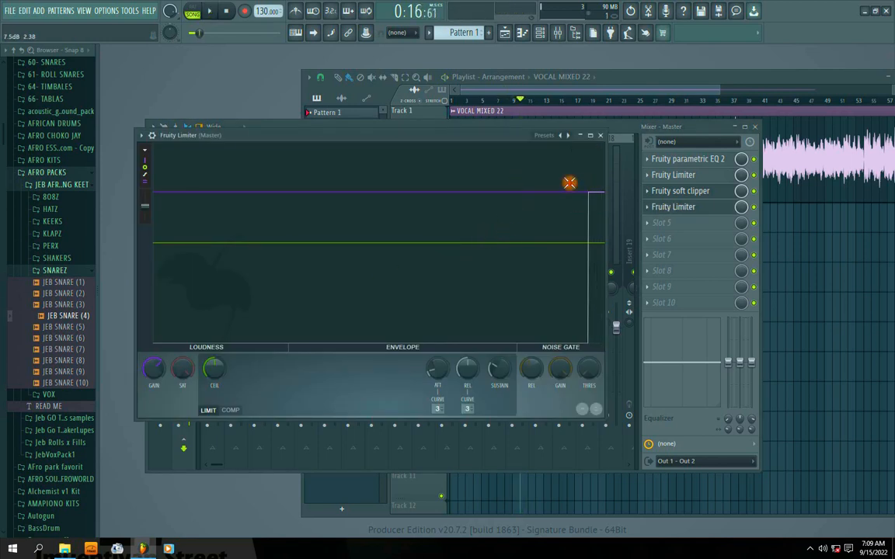
key("space")
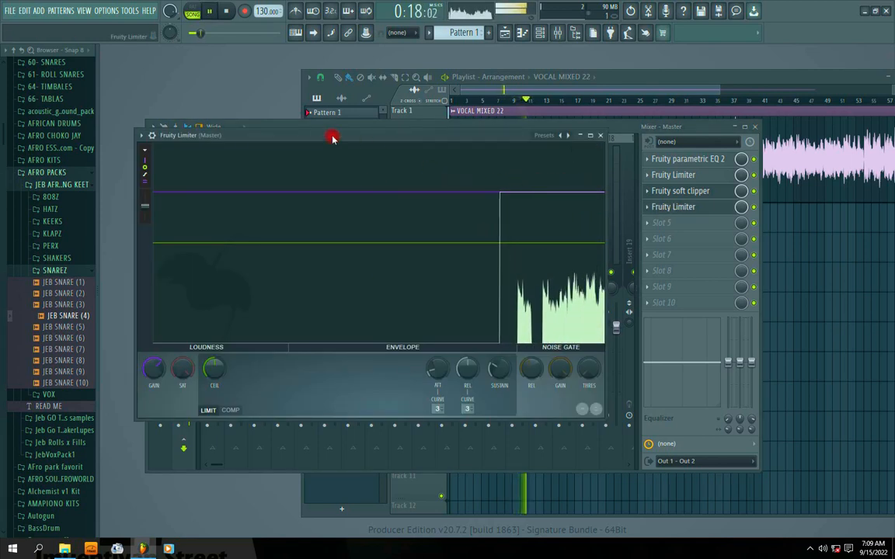
left_click_drag(331, 138, 378, 129)
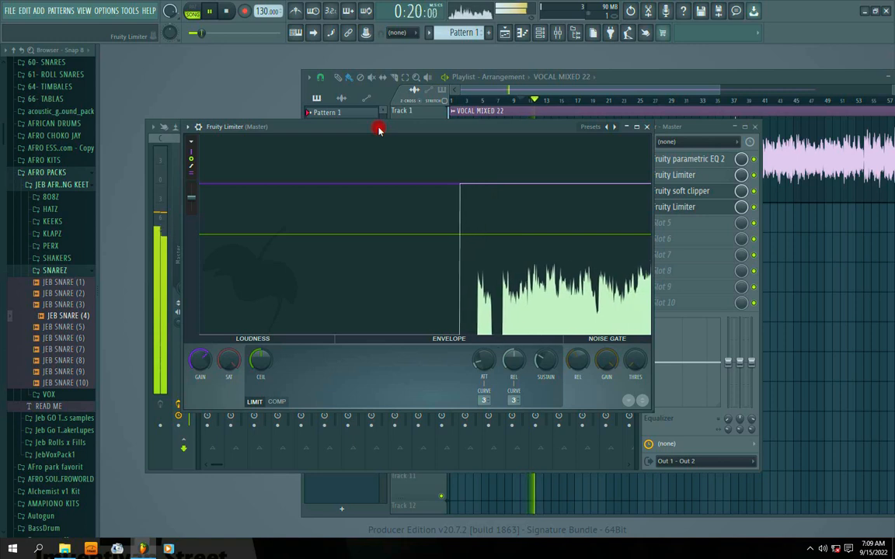
left_click(495, 229)
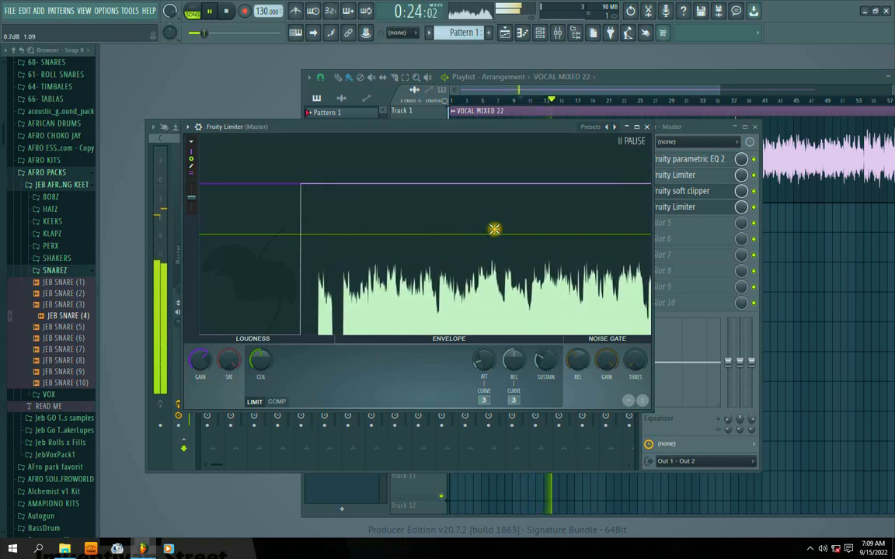
key("space")
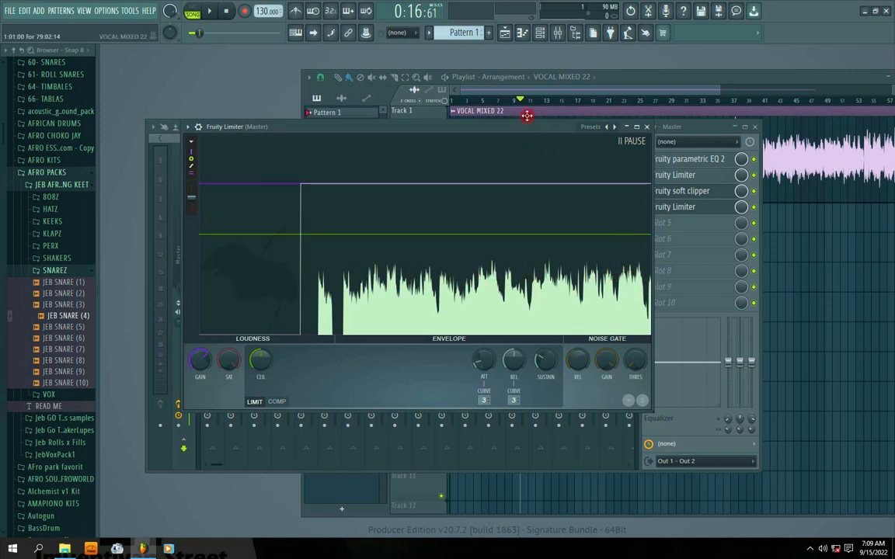
left_click_drag(492, 132, 486, 120)
key("space")
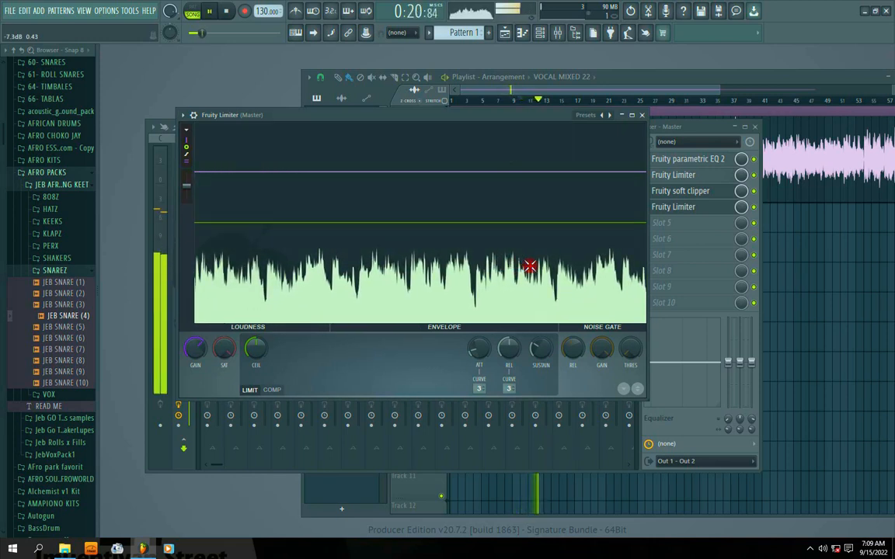
key("space")
left_click(642, 115)
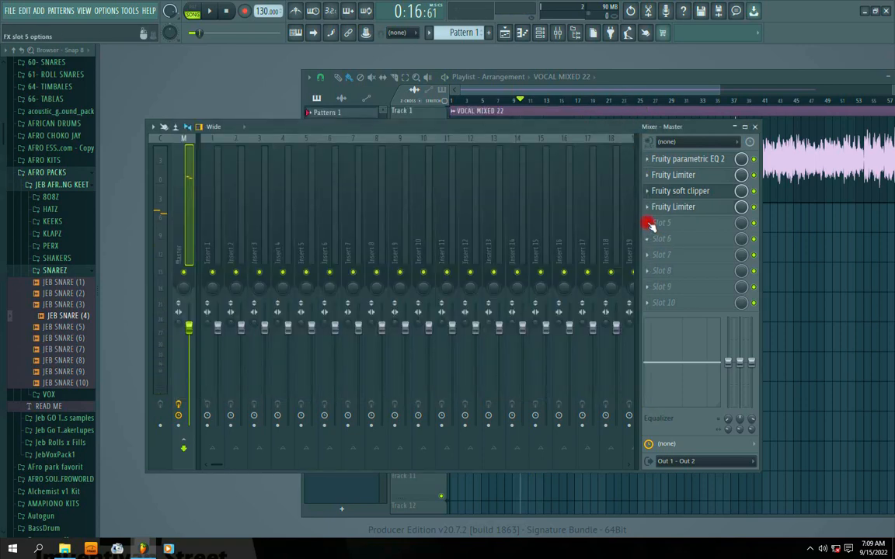
Step: Move the mixer aside and play the song briefly to check the master level
left_click(651, 223)
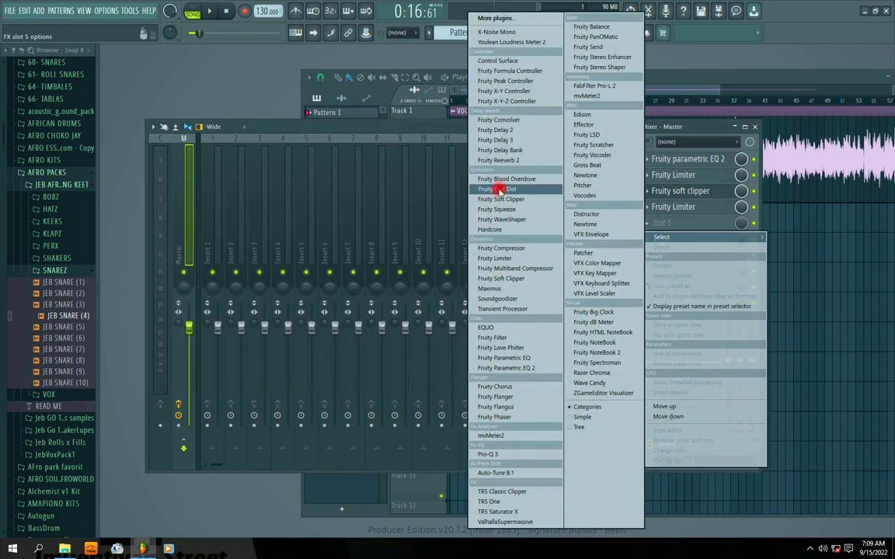
left_click(424, 129)
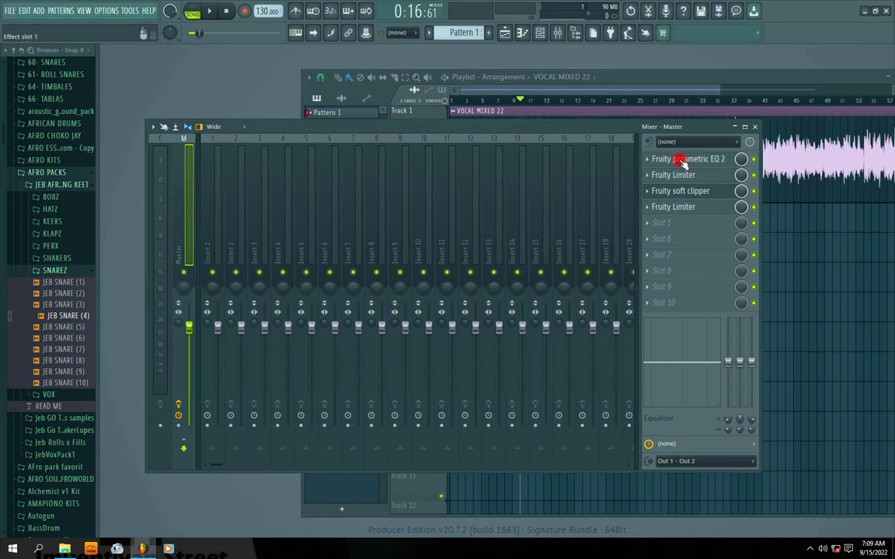
left_click_drag(381, 128, 442, 132)
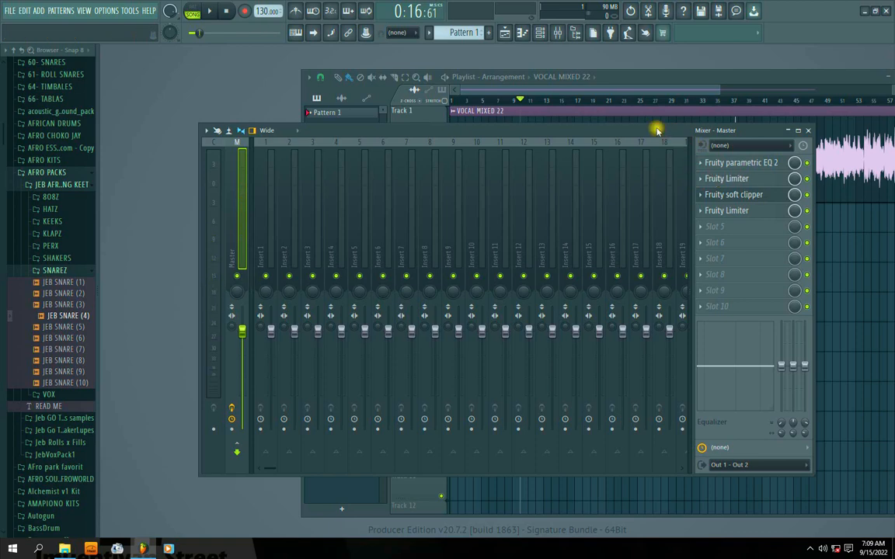
key("space")
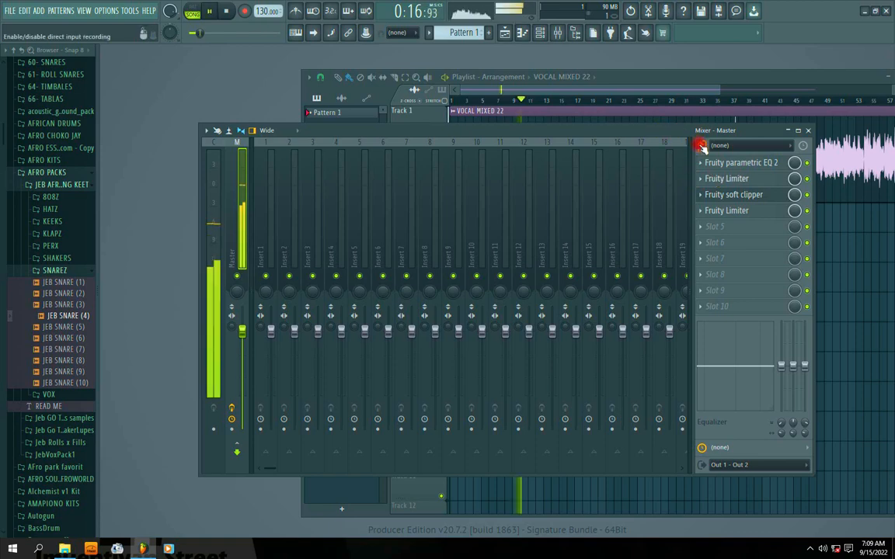
key("space")
Step: Add a Fruity Limiter to the master's fifth slot and enlarge its window while playing the song
left_click(699, 227)
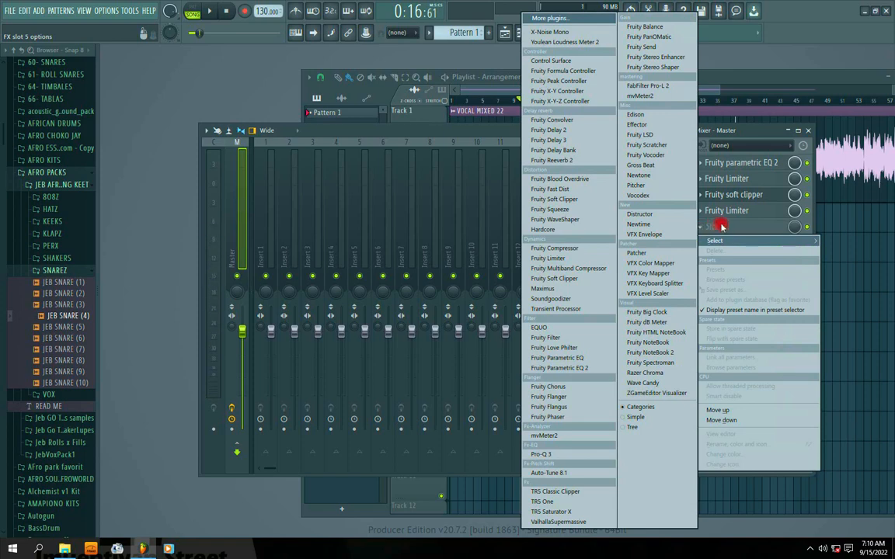
left_click(704, 227)
left_click(701, 228)
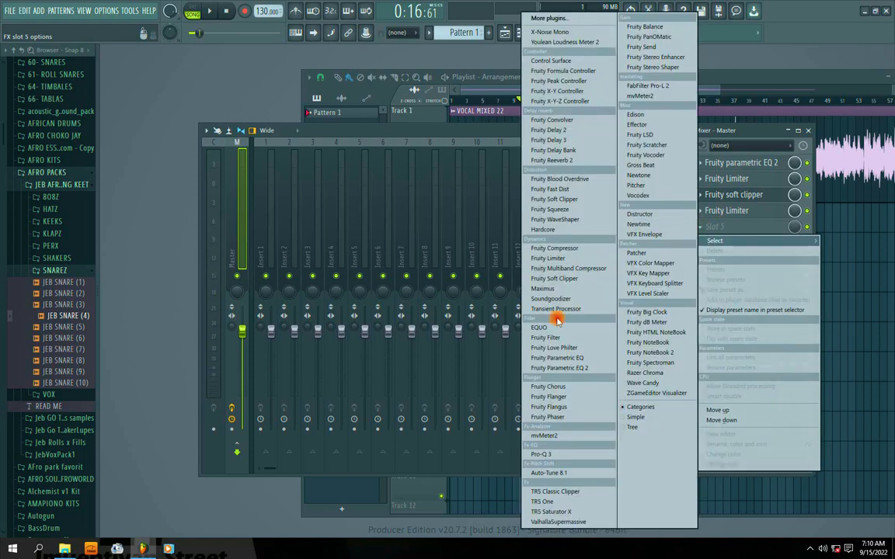
left_click(553, 259)
key("space")
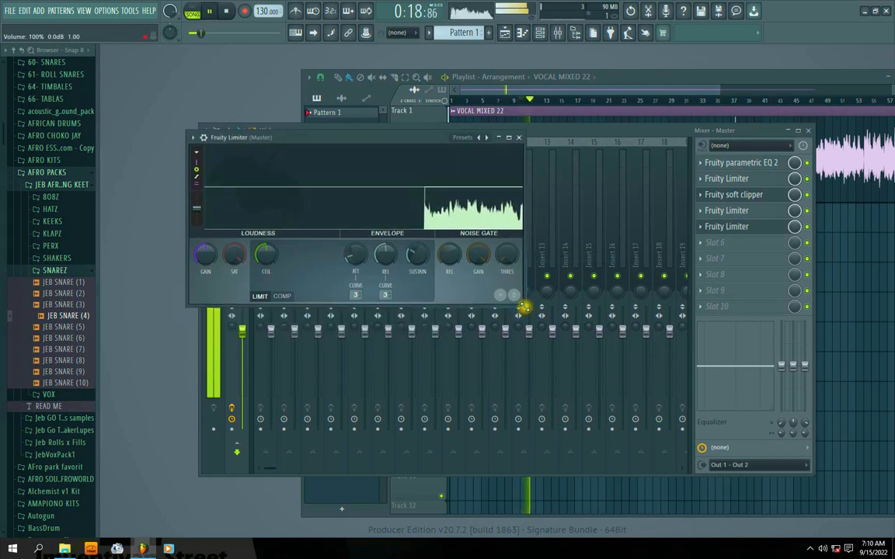
left_click_drag(523, 304, 673, 397)
left_click_drag(443, 141, 424, 128)
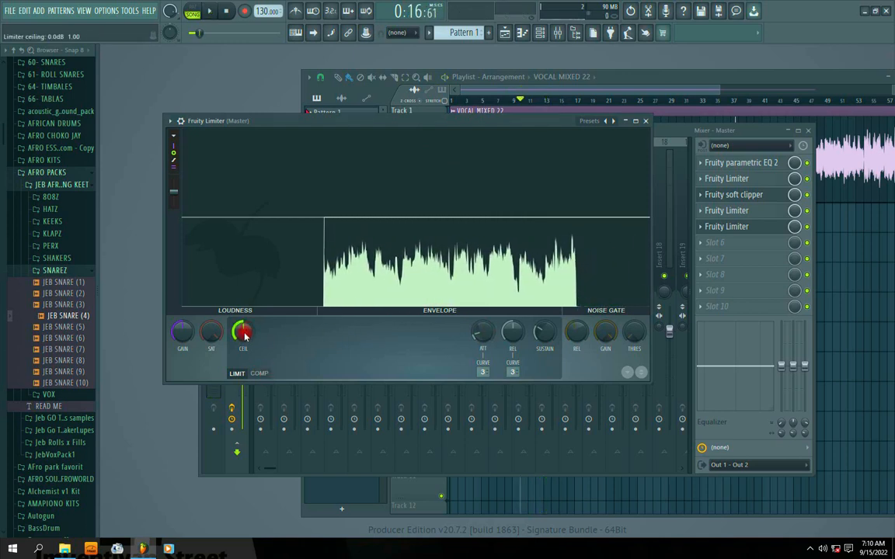
Step: Lower the fifth slot limiter's ceiling to about -7 dB, fine-tuning it while the song plays
left_click_drag(244, 332, 244, 342)
key("space")
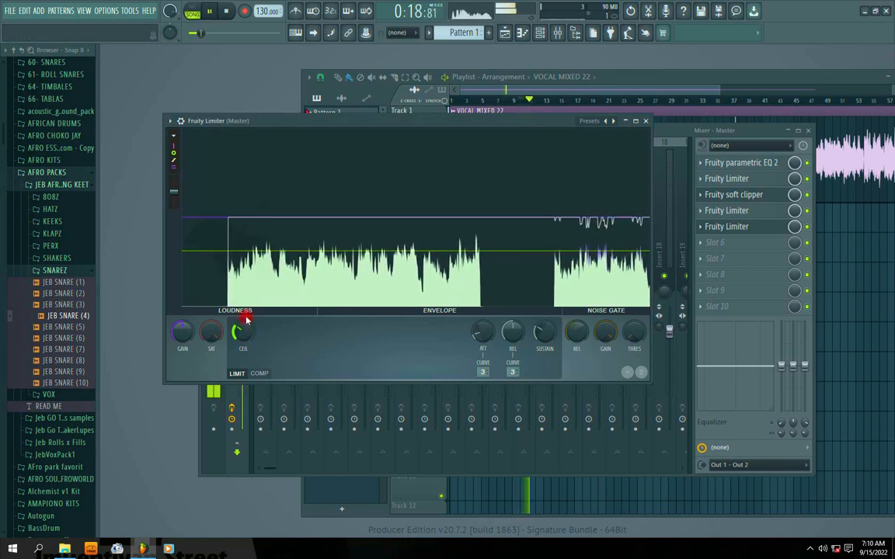
left_click_drag(241, 328, 240, 330)
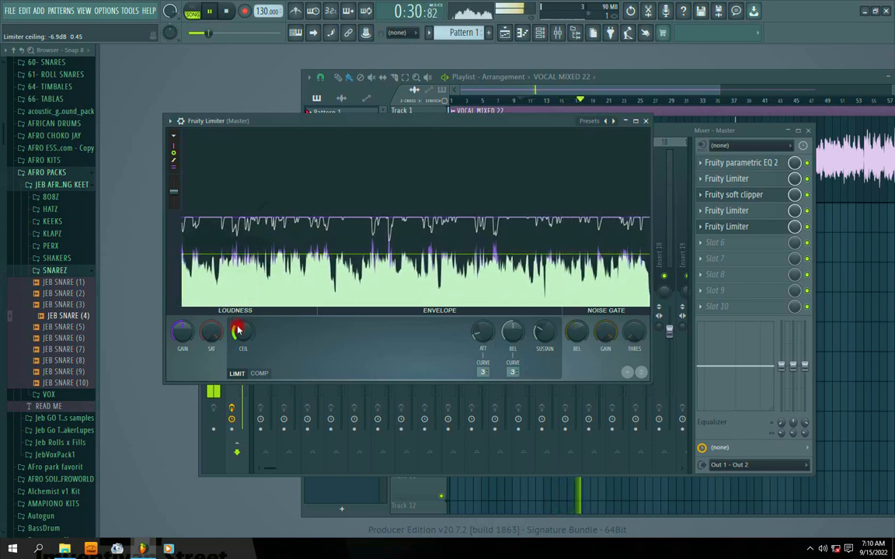
left_click_drag(238, 331, 237, 326)
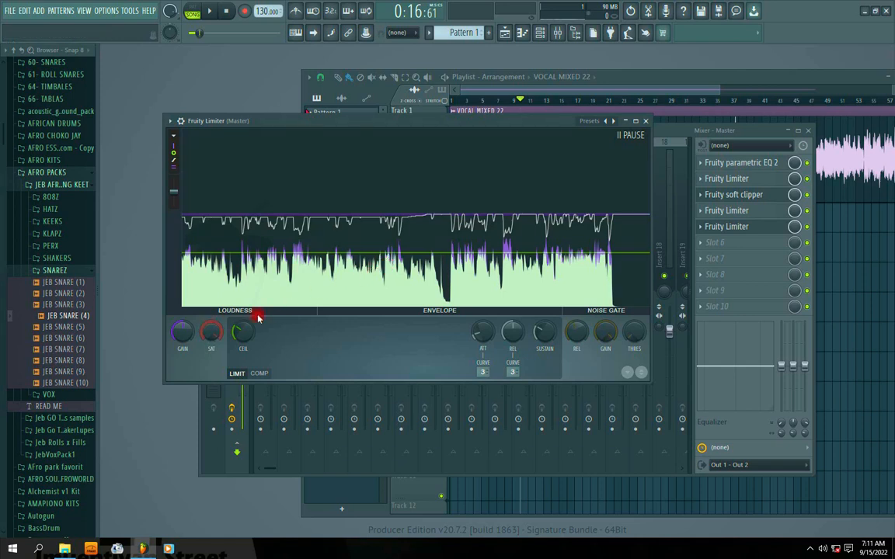
Step: Play the song and freeze the fifth slot limiter's display to examine how its peaks are limited
key("space")
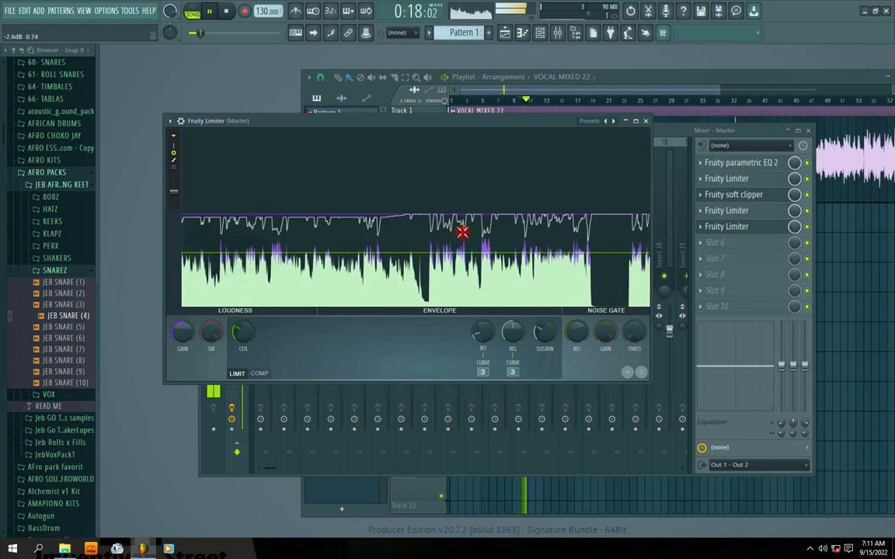
left_click_drag(385, 123, 353, 125)
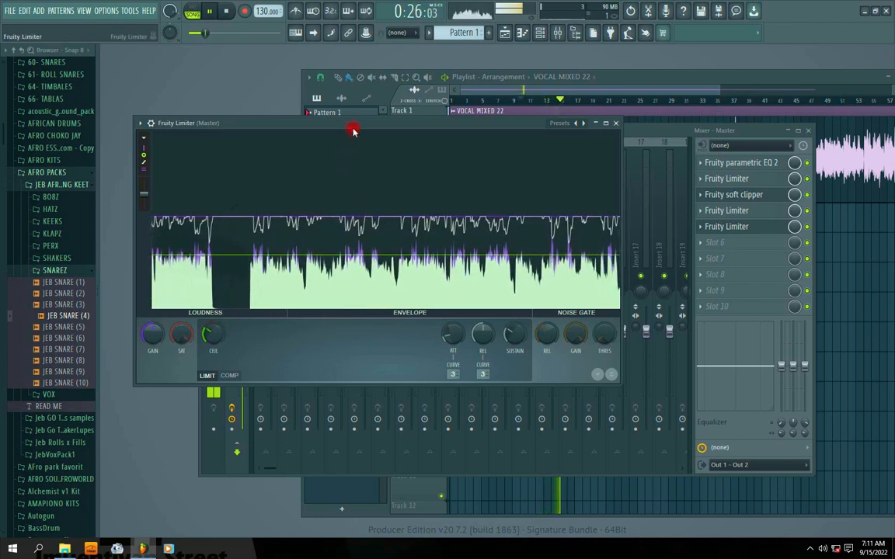
left_click_drag(344, 126, 346, 126)
left_click(316, 274)
key("space")
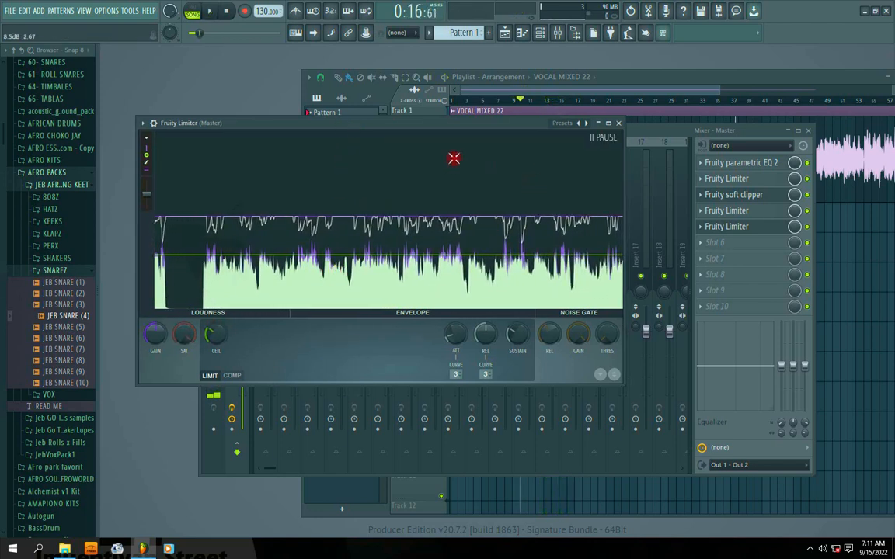
left_click_drag(416, 128, 411, 124)
Step: Add a Fruity Limiter to the master's sixth slot and show its compressor settings
left_click(714, 242)
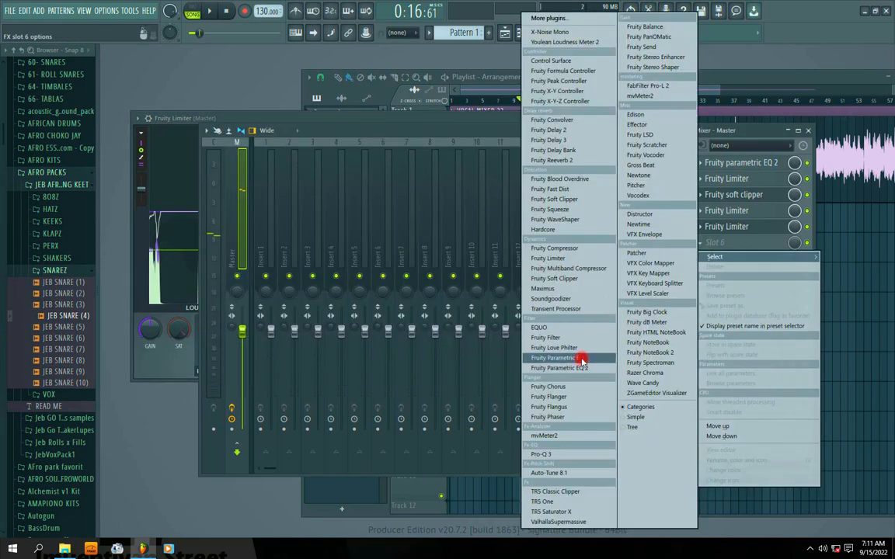
left_click(558, 258)
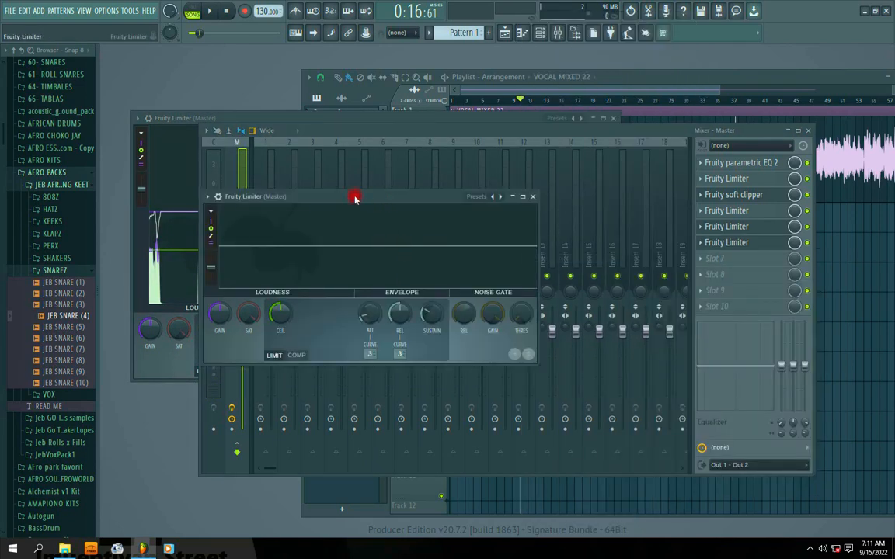
left_click_drag(353, 196, 417, 196)
left_click(363, 354)
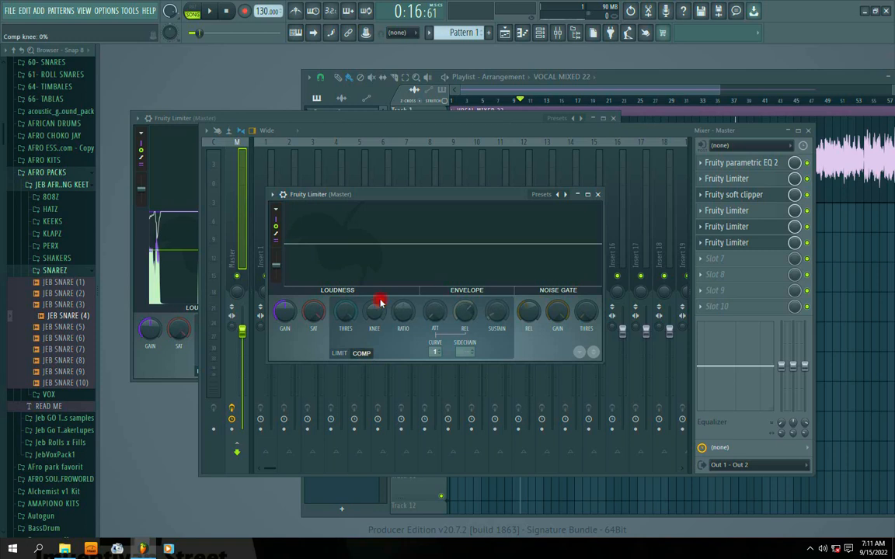
Step: Play the song and enlarge the sixth slot's limiter window to examine the incoming waveform
key("space")
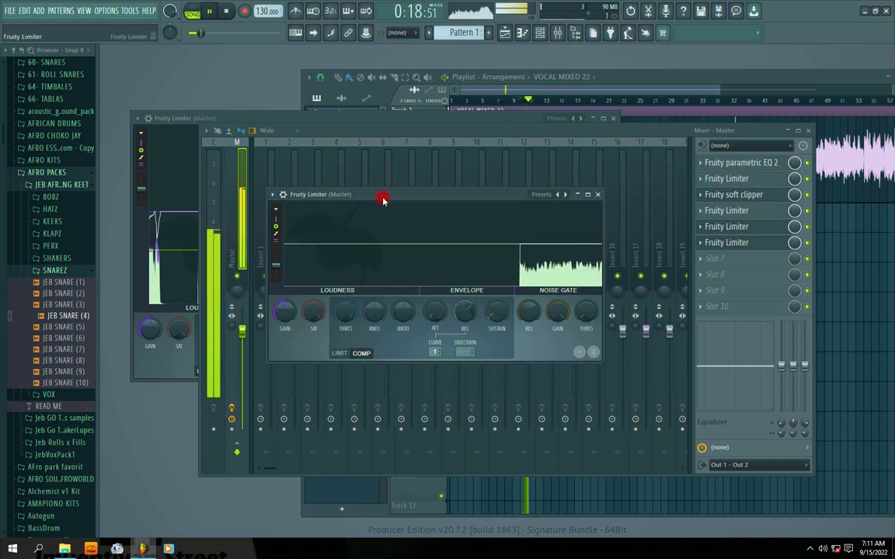
left_click_drag(393, 194, 341, 114)
left_click_drag(551, 282, 726, 420)
left_click_drag(435, 118, 385, 103)
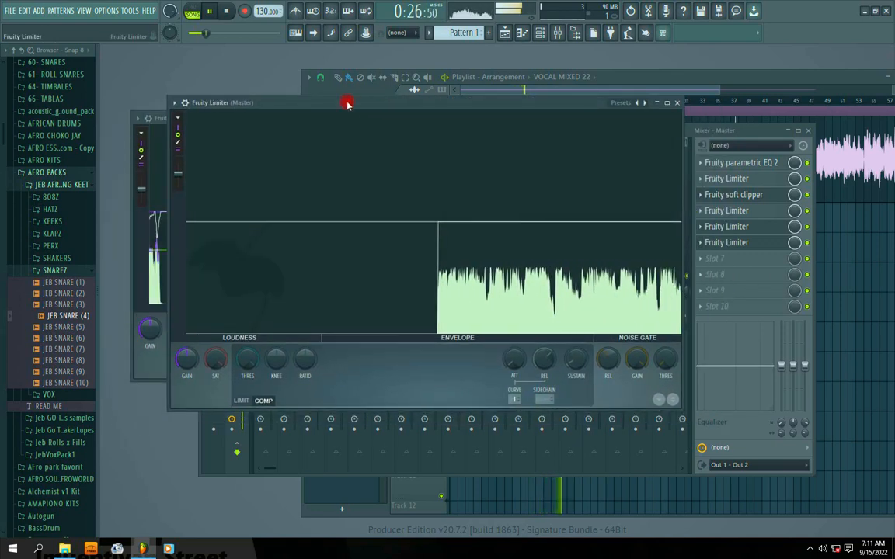
mouse_move(346, 102)
left_mouse_down()
mouse_move(368, 94)
mouse_move(355, 91)
left_mouse_up()
Step: Close the fifth slot's limiter and return to the sixth slot's limiter to compare the waveform, freezing its display
left_click(165, 119)
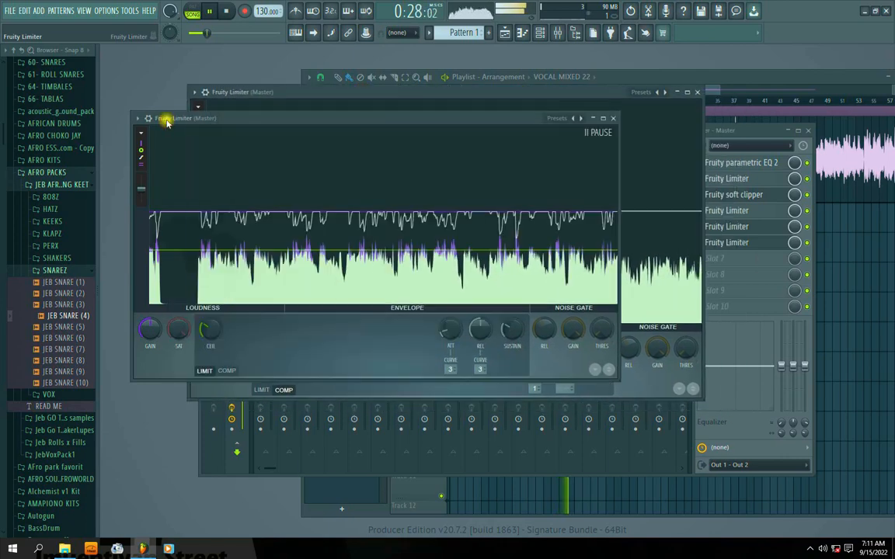
left_click(614, 119)
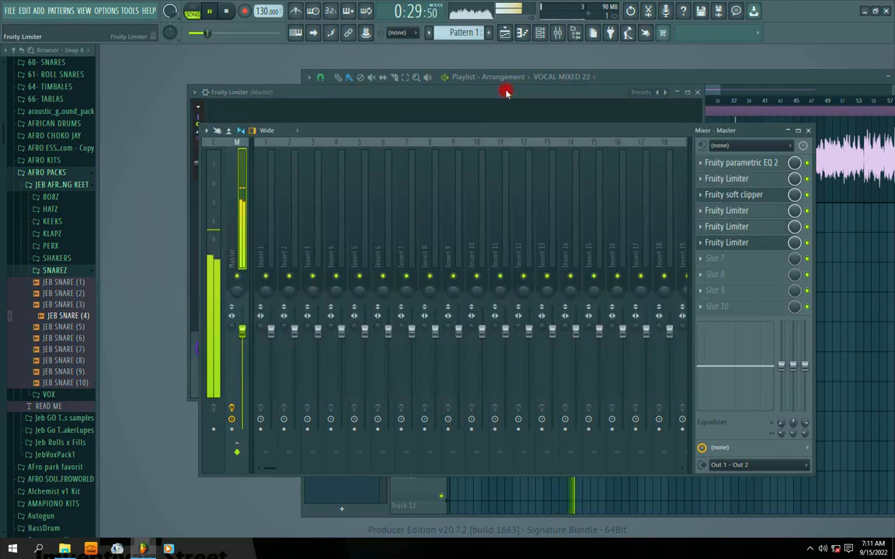
left_click(713, 243)
left_click_drag(450, 91, 409, 92)
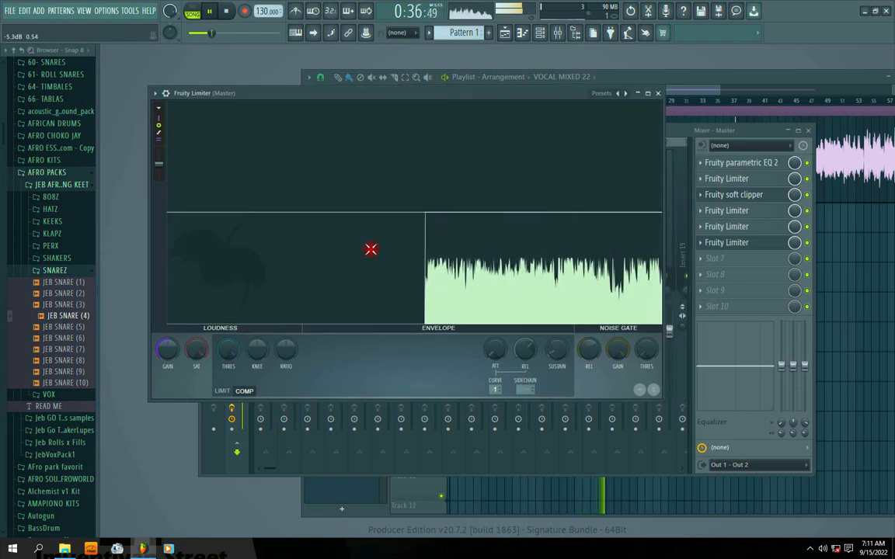
key("space")
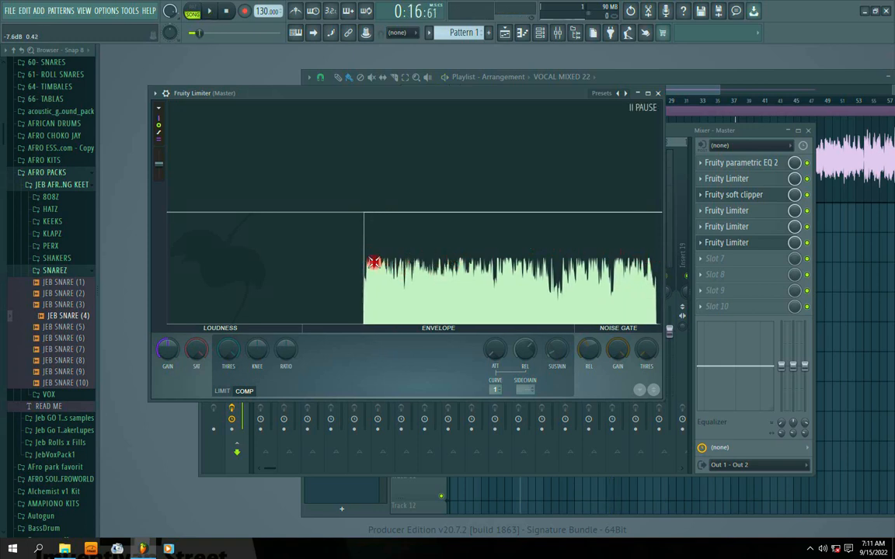
Step: Replay the song and freeze the sixth slot limiter's display again to examine the limited peaks
key("space")
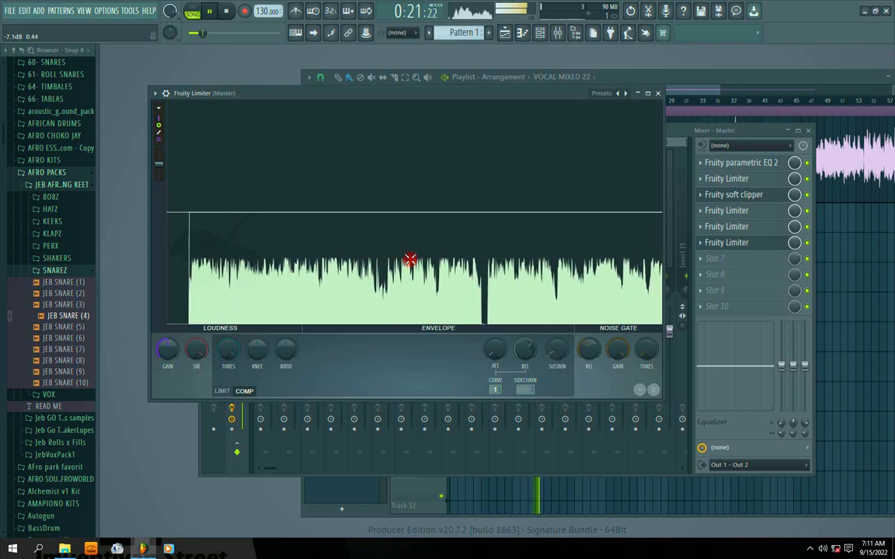
left_click(410, 261)
key("space")
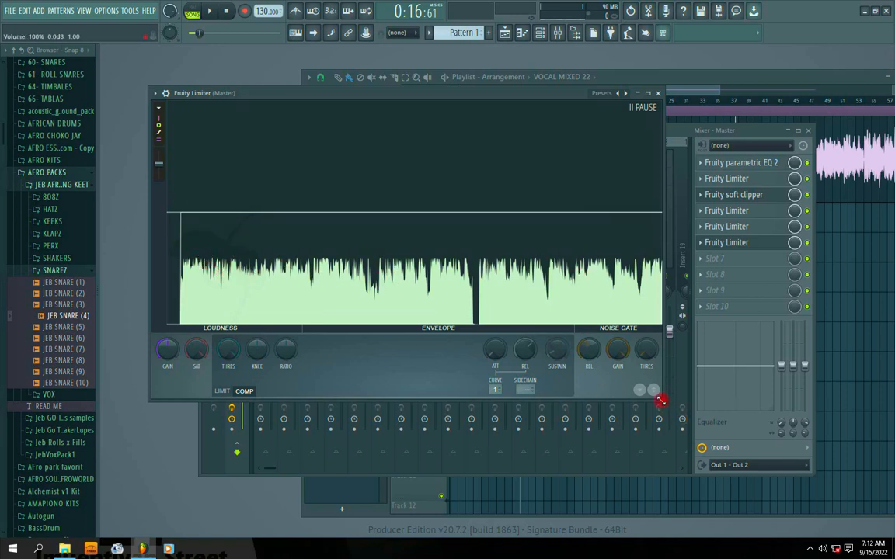
Step: Enlarge the sixth slot's limiter window further, replay the song and freeze the waveform to inspect its evenly limited peaks
left_click_drag(659, 394, 787, 458)
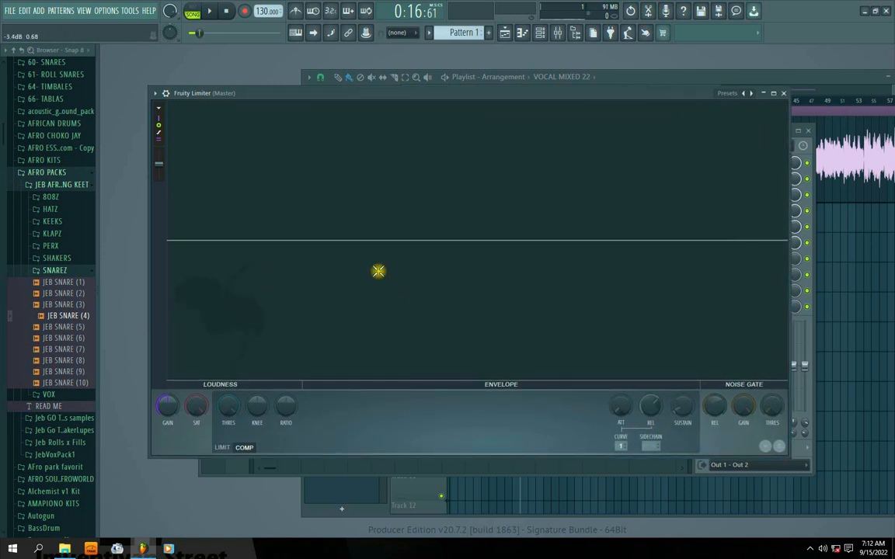
key("space")
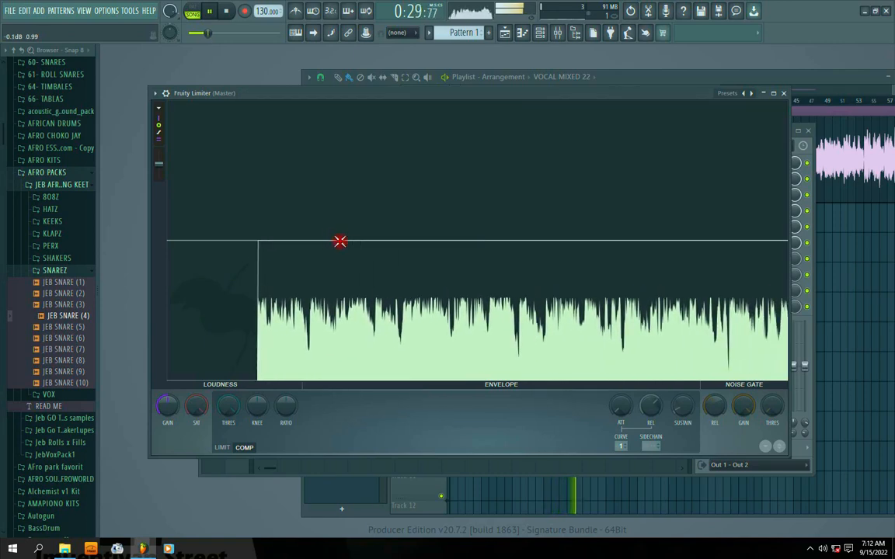
left_click(343, 246)
key("space")
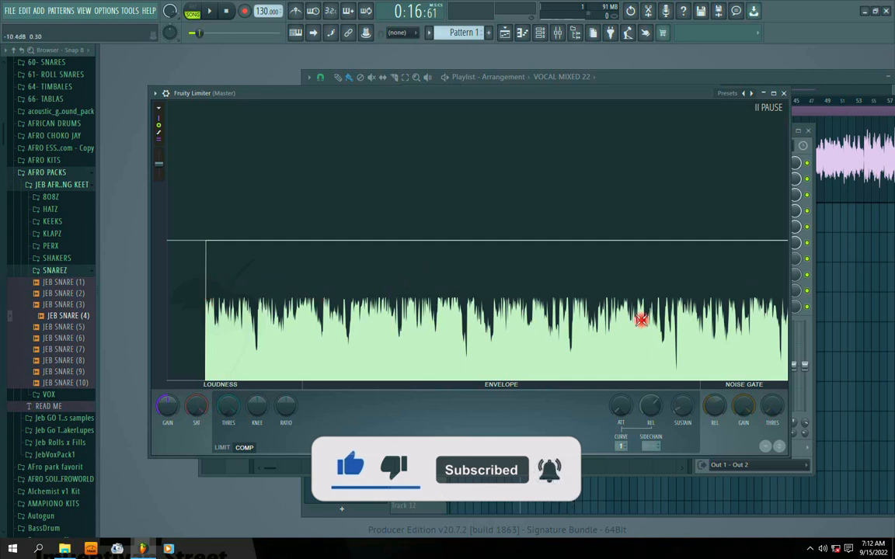
Step: Shrink and reposition the sixth slot's limiter window, replay the song to inspect the limited waveform, and close the limiter
left_click_drag(472, 97, 434, 97)
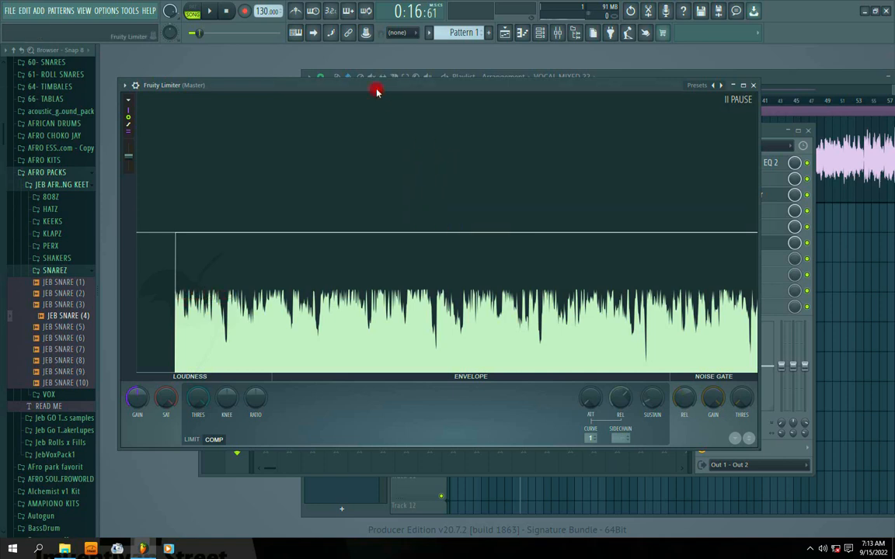
mouse_move(370, 89)
left_mouse_down()
mouse_move(398, 85)
mouse_move(370, 92)
left_mouse_up()
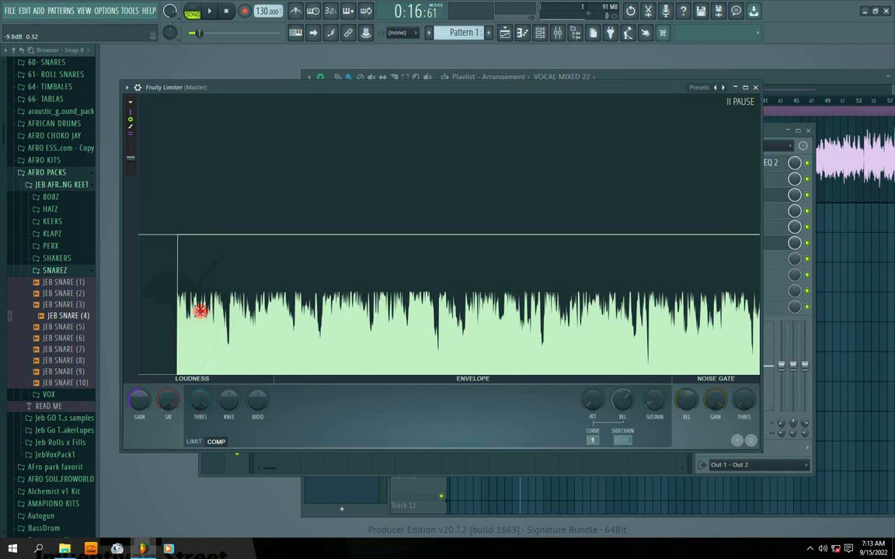
left_click_drag(336, 89, 327, 80)
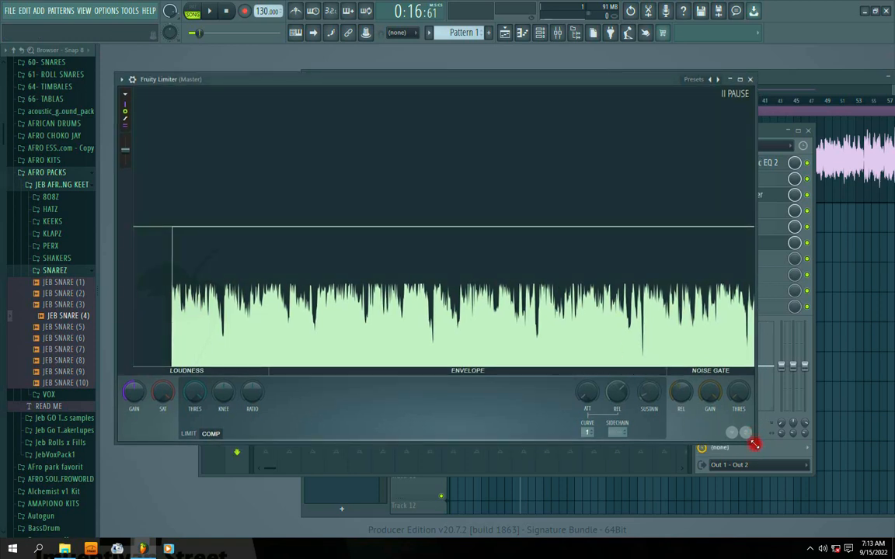
left_click_drag(754, 445, 711, 437)
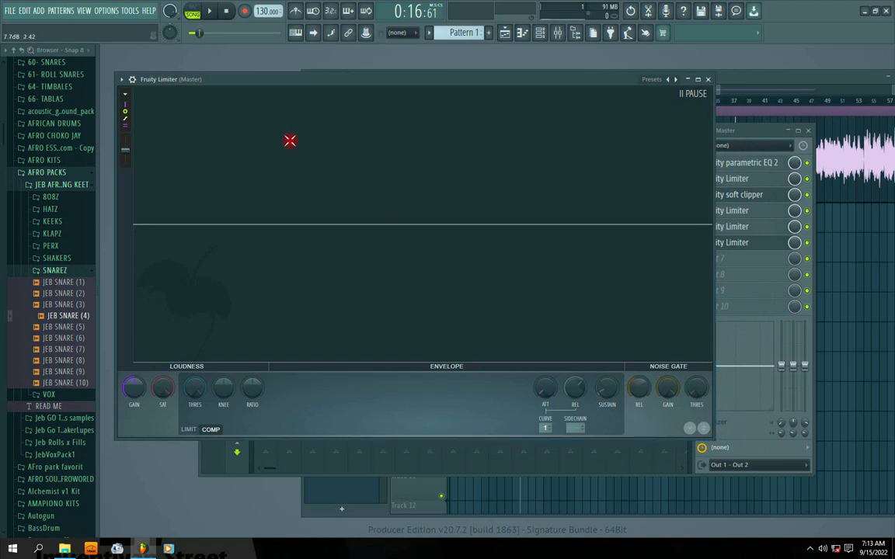
left_click_drag(268, 78, 337, 79)
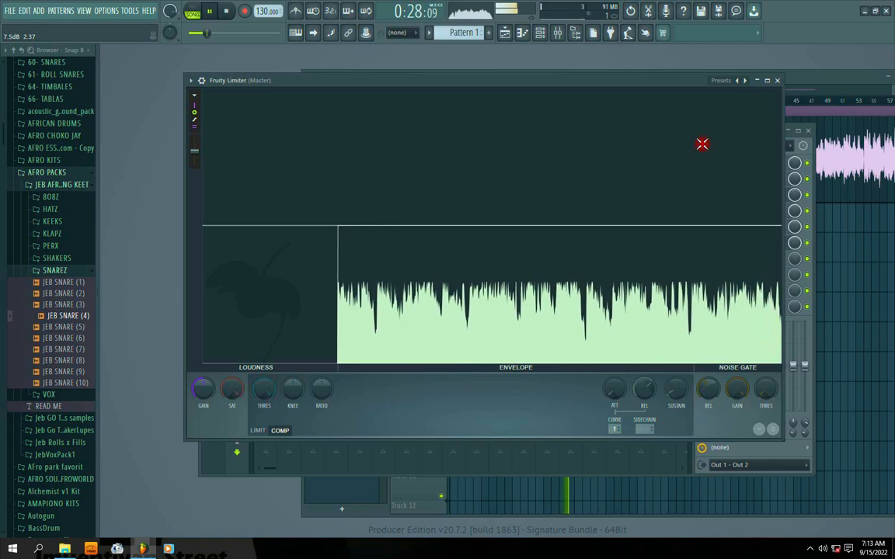
key("space")
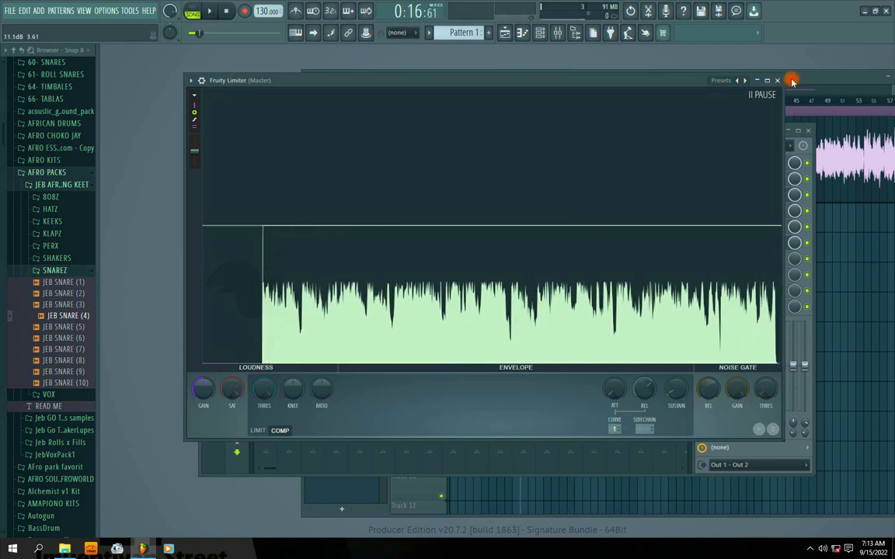
left_click(779, 81)
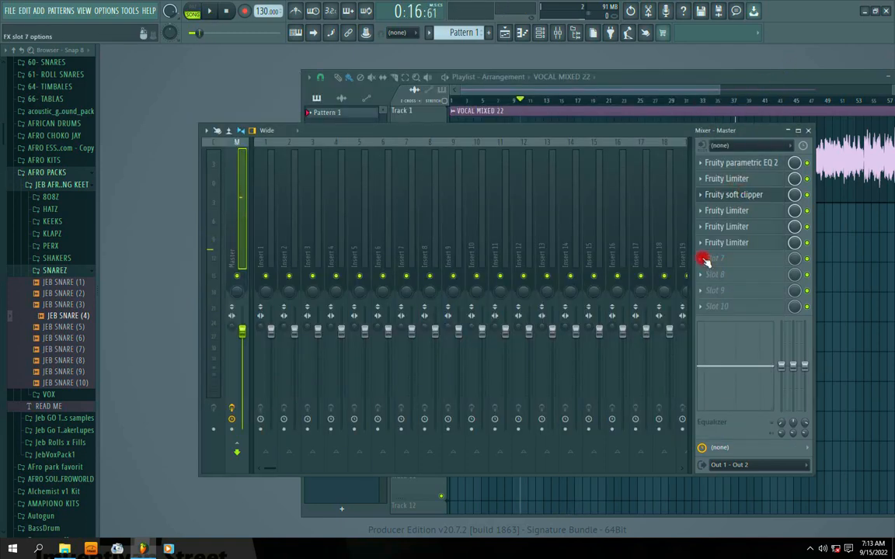
left_click(717, 254)
left_click(779, 81)
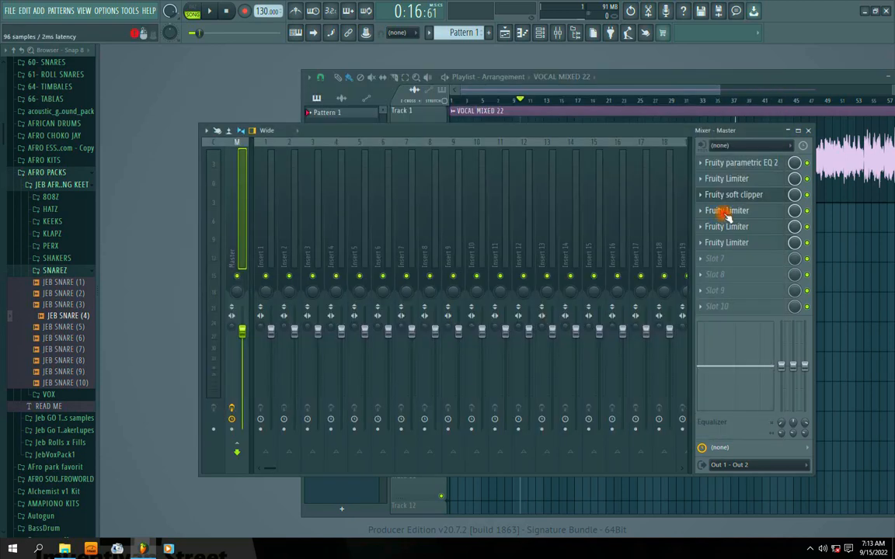
Step: Rearrange the mixer and playlist windows so the master effect slots and part of the song's waveform are both in view
left_click_drag(747, 130, 703, 130)
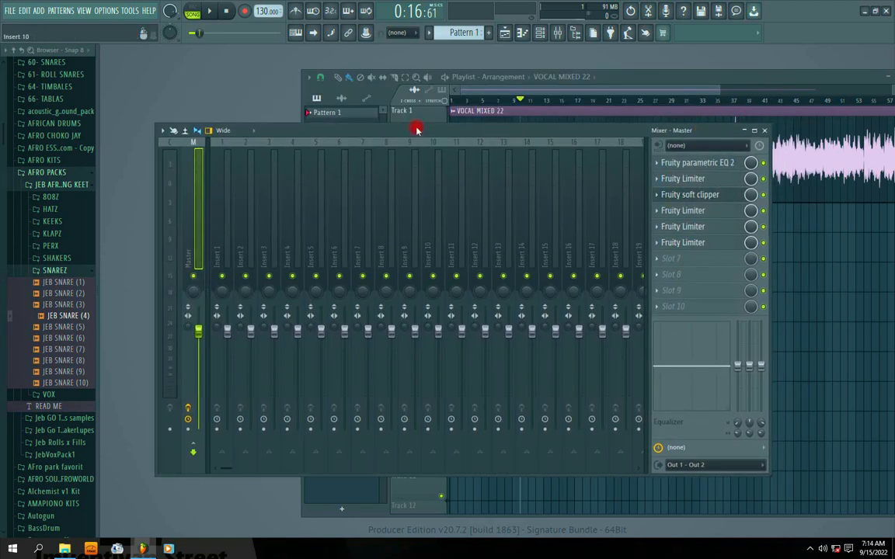
mouse_move(417, 130)
left_mouse_down()
mouse_move(434, 126)
mouse_move(414, 130)
left_mouse_up()
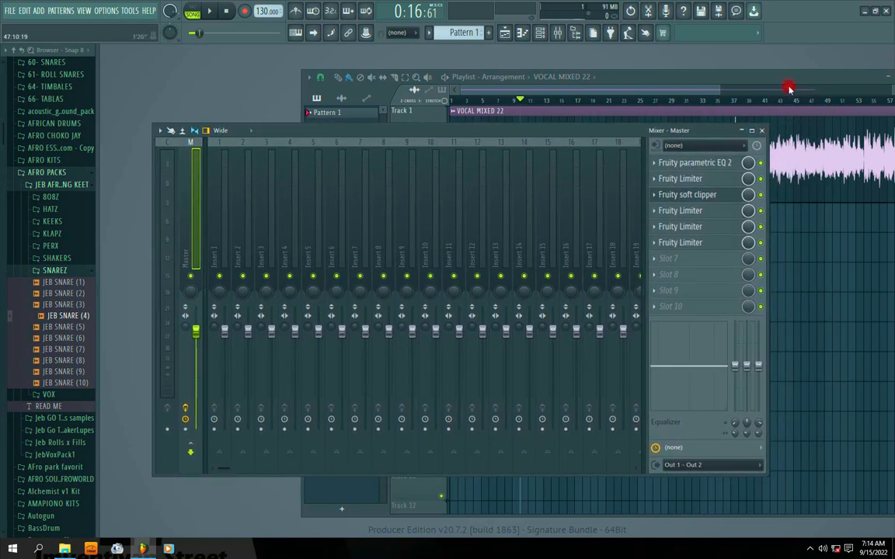
left_click(805, 143)
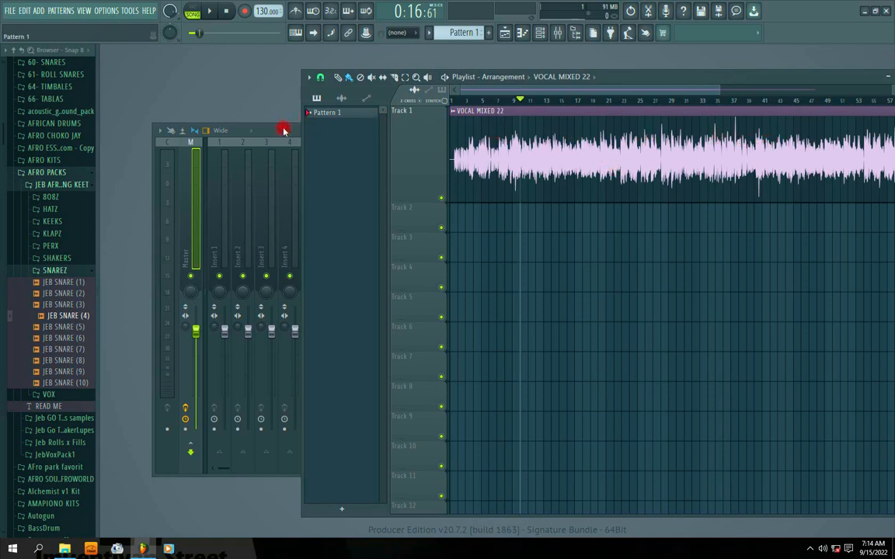
left_click_drag(284, 131, 292, 140)
left_click_drag(675, 79, 657, 97)
left_click_drag(344, 144, 341, 123)
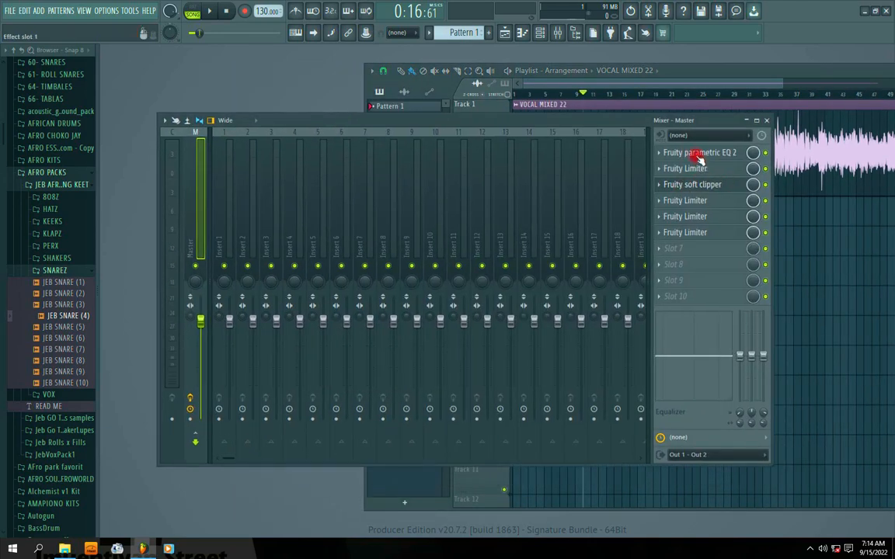
left_click(781, 84)
left_click(323, 120)
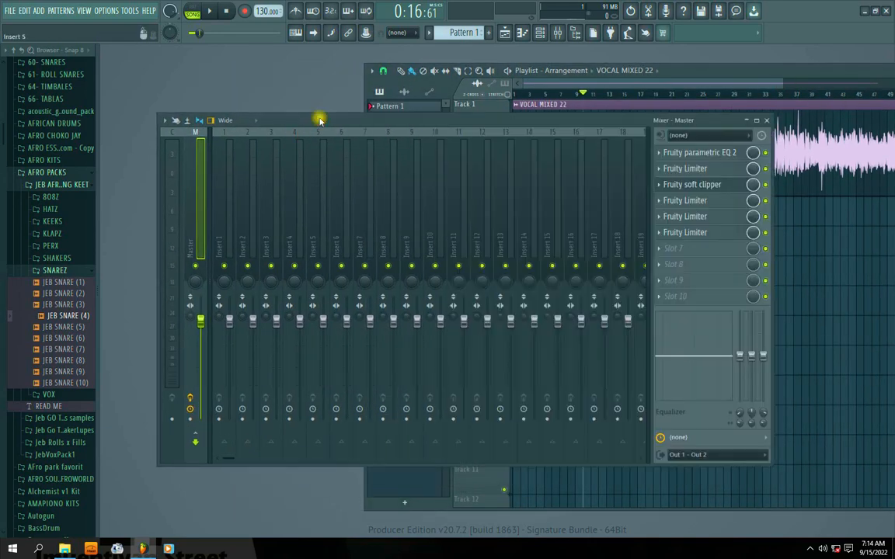
Step: Open the master track's Parametric EQ 2, review its low and high cuts, and close it
left_click(704, 153)
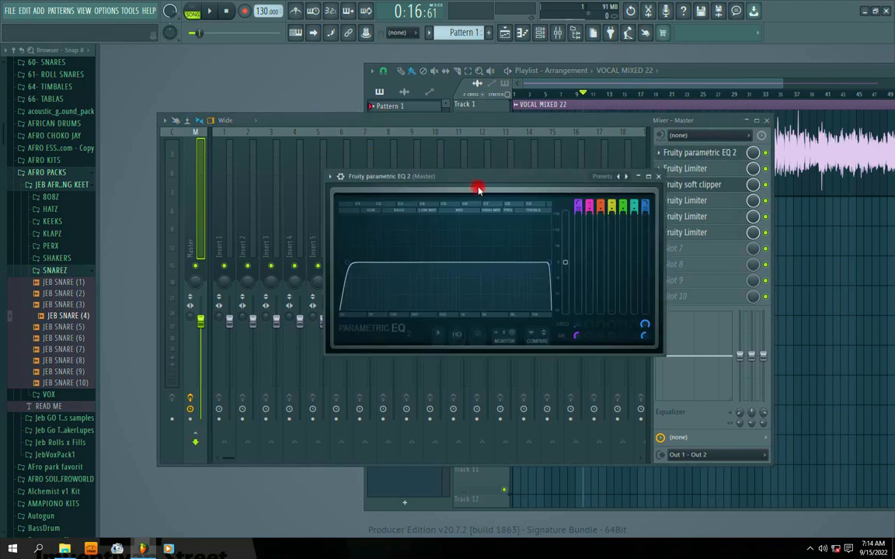
left_click_drag(509, 176, 477, 175)
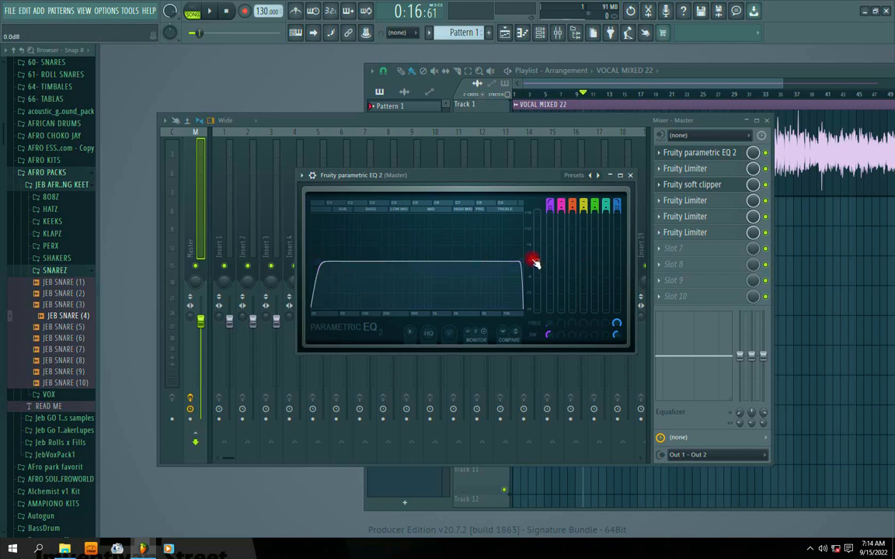
left_click_drag(536, 264, 526, 266)
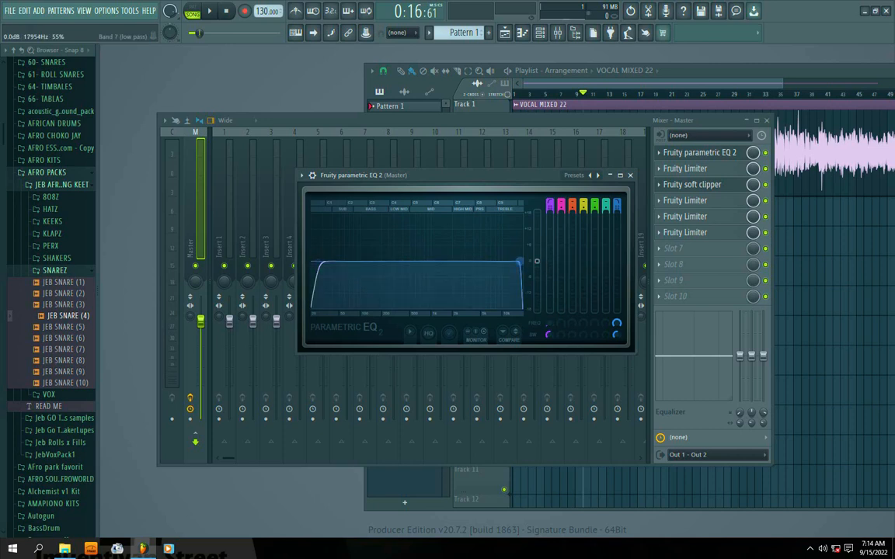
left_click_drag(412, 173, 457, 182)
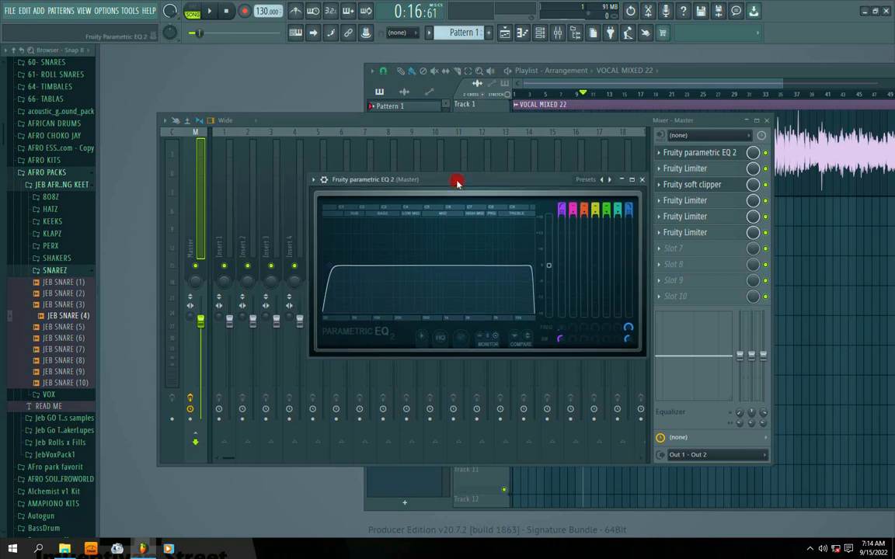
left_click(642, 180)
Step: Review the compression settings of the second slot's limiter and the curve of the third slot's soft clipper
left_click(675, 169)
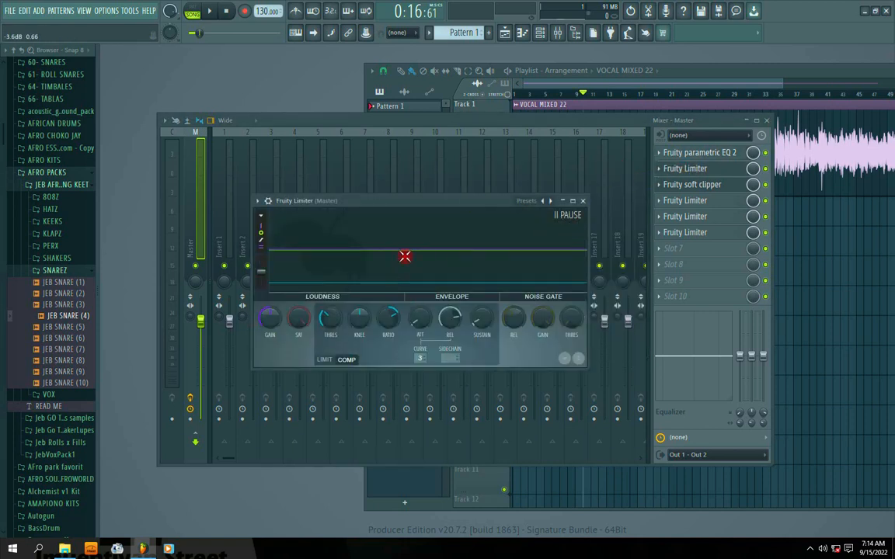
left_click(584, 201)
left_click(696, 184)
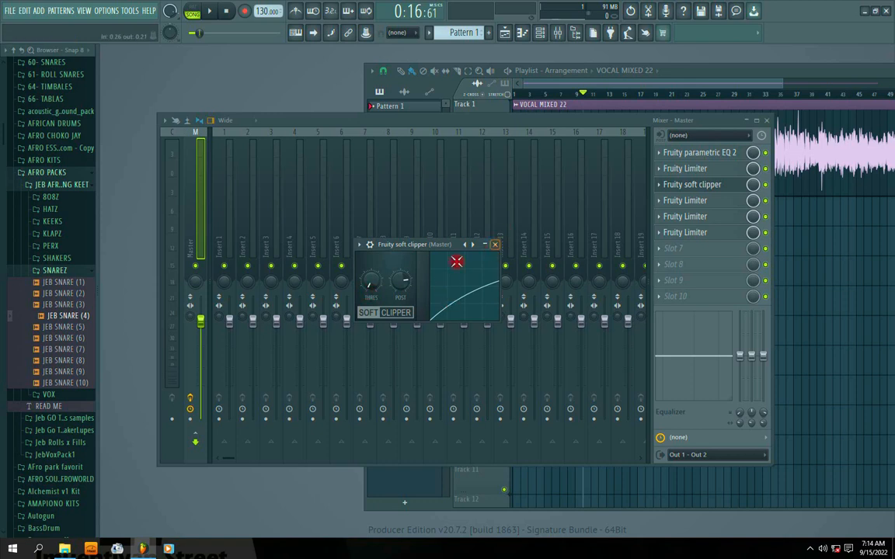
left_click(498, 245)
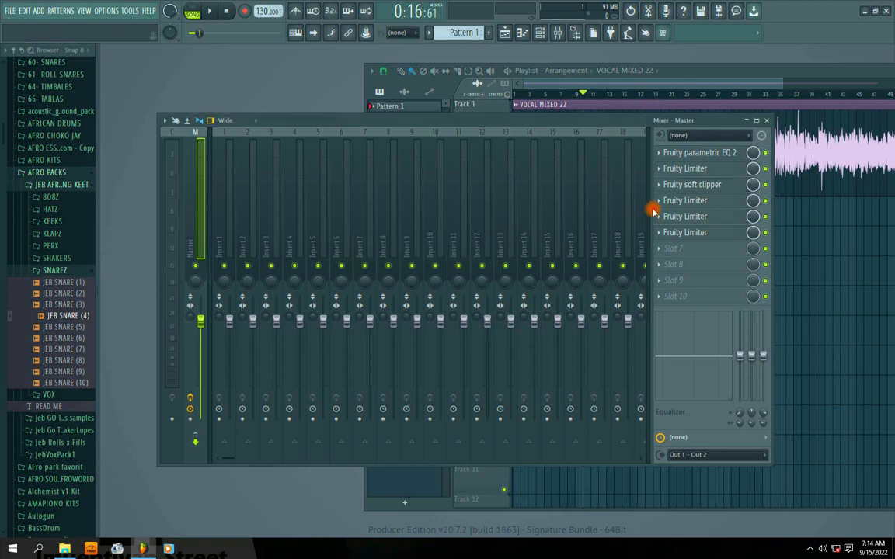
Step: Play the song with the fourth slot's limiter open to examine its incoming waveform, and close the limiter
left_click(679, 200)
left_click_drag(333, 134, 349, 142)
key("space")
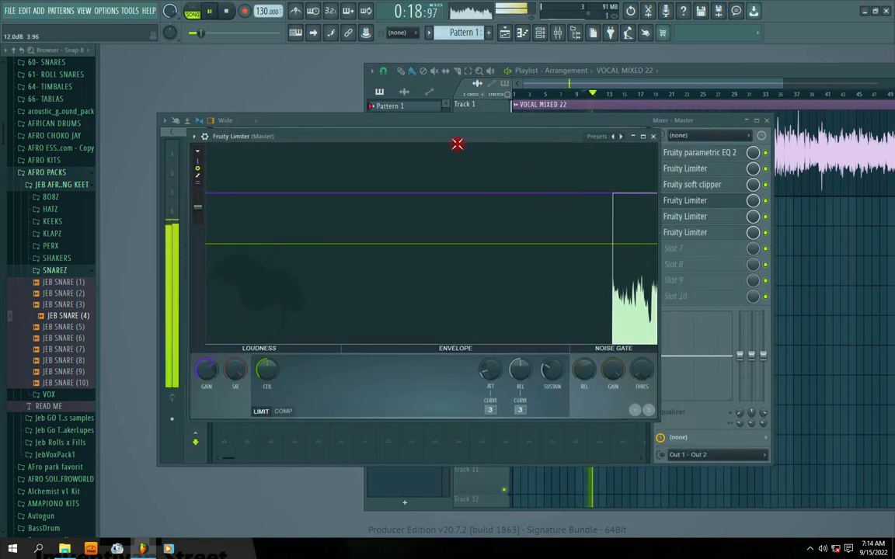
left_click_drag(354, 138, 319, 138)
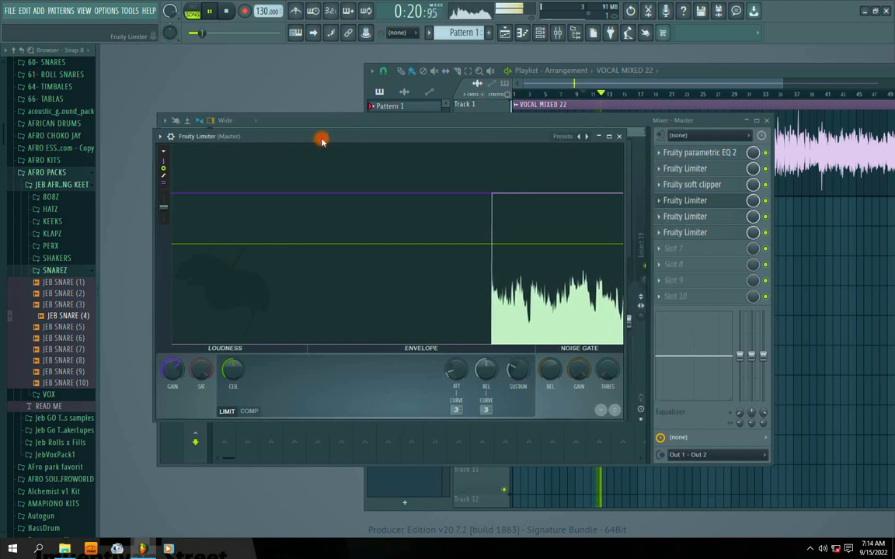
key("space")
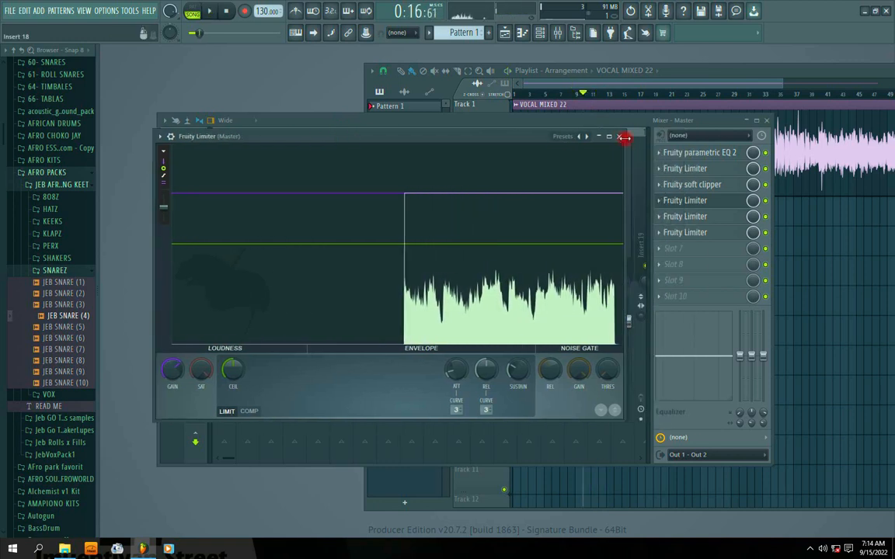
left_click(619, 136)
Step: Delete the Fruity Limiter in the fourth slot of the master track
left_click(657, 202)
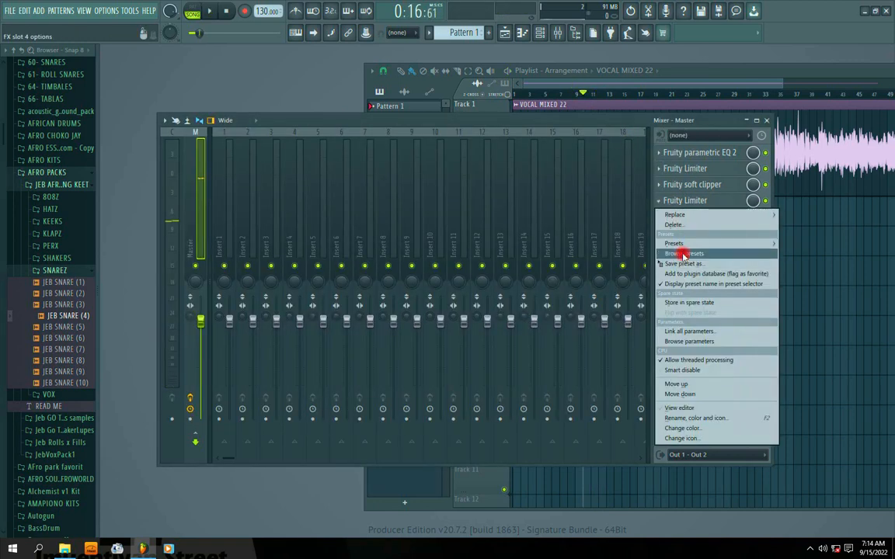
left_click(673, 225)
left_click(500, 310)
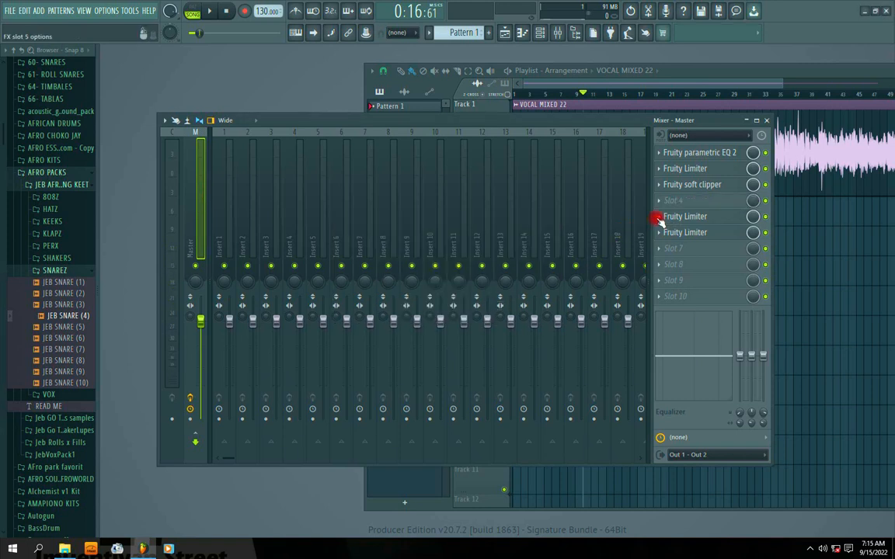
Step: Move the limiters in the fifth and sixth slots up one slot each to fill the gap
left_click(657, 219)
left_click(676, 399)
left_click(658, 233)
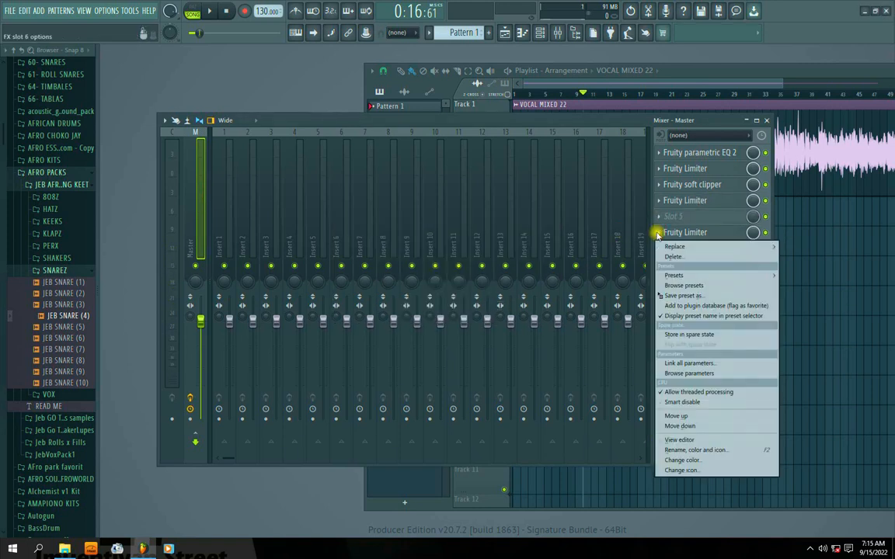
left_click(676, 416)
Step: Open the limiter in the fourth slot, play the song briefly to check its waveform, and close it
left_click(683, 201)
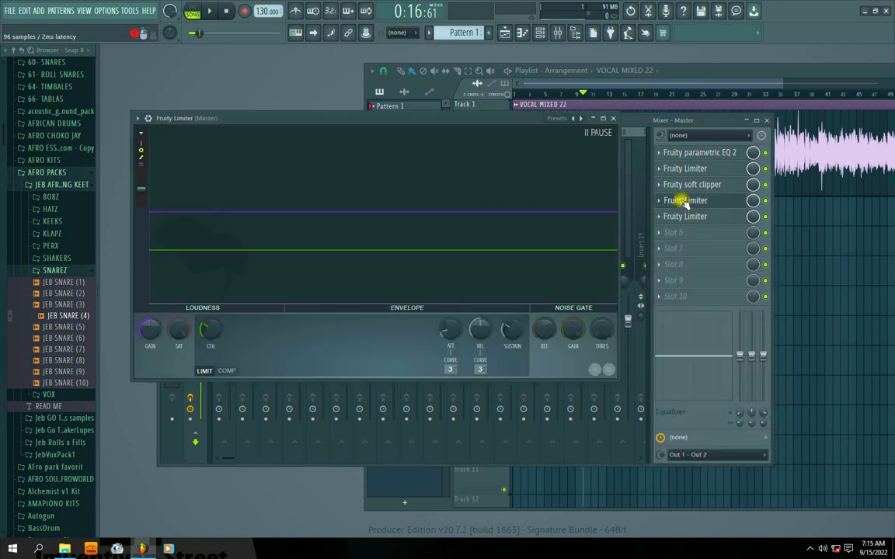
key("space")
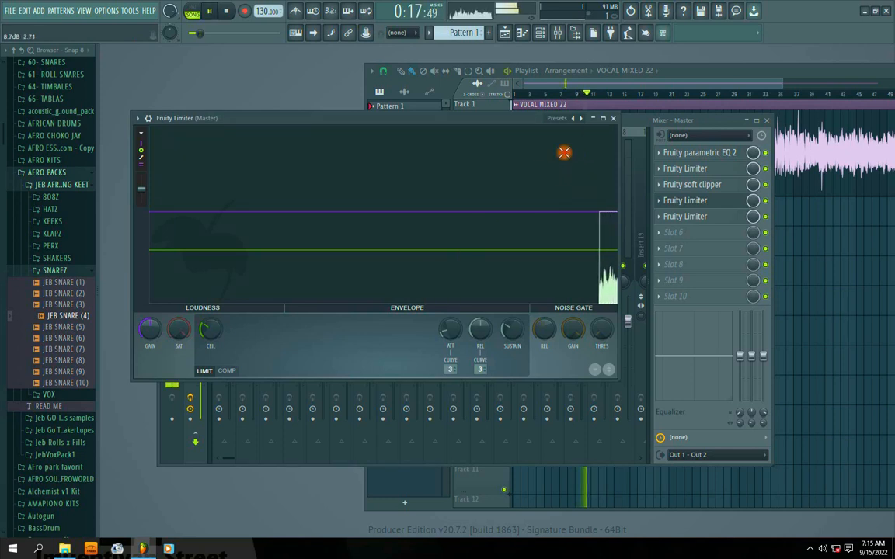
left_click(614, 118)
key("space")
Step: Add a new Fruity Limiter in slot 6 and move it up to slot 4, ahead of the two other final limiters
left_click(658, 232)
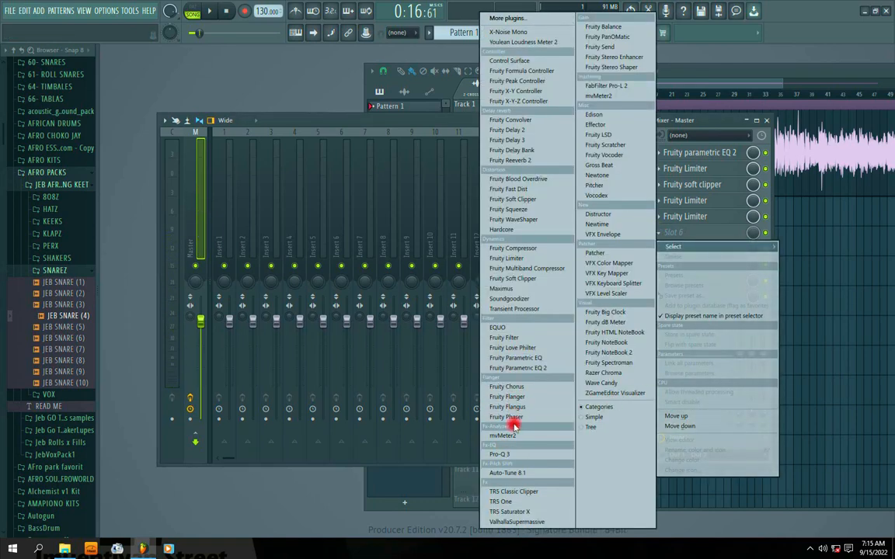
left_click(517, 260)
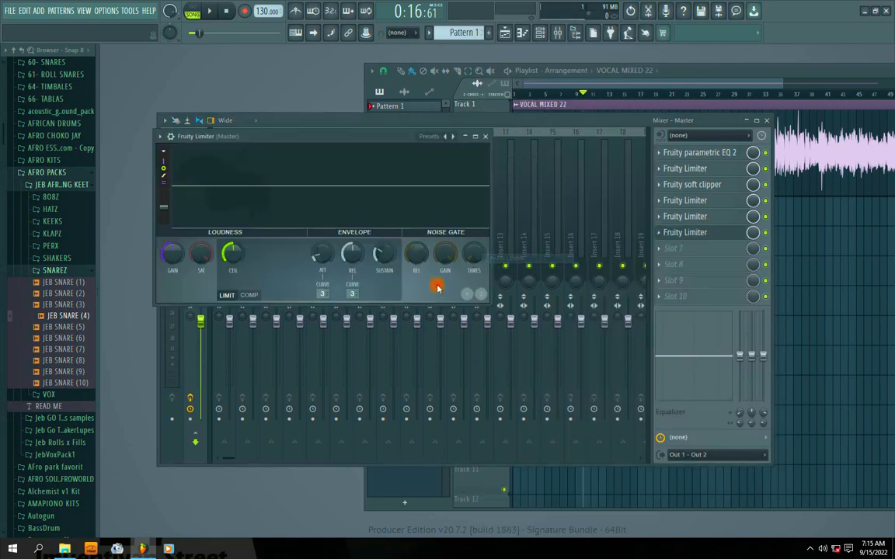
left_click(487, 137)
left_click(658, 234)
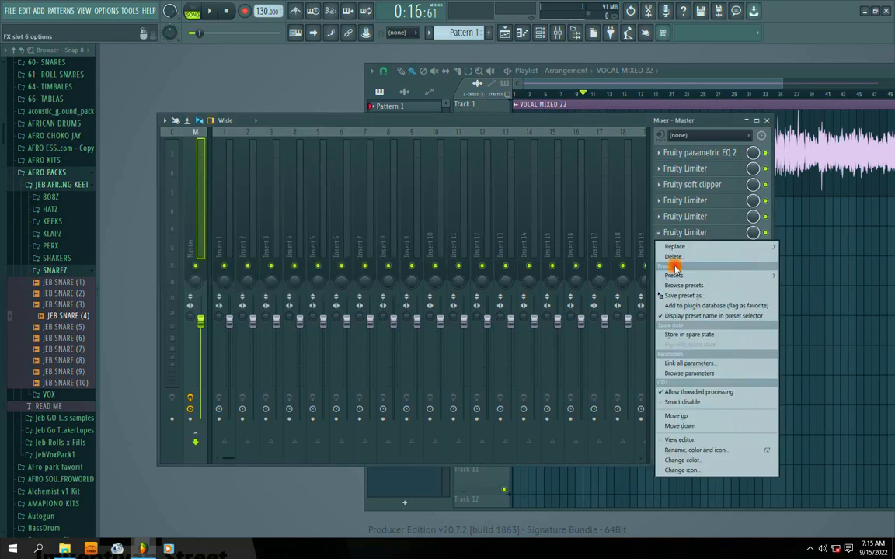
left_click(693, 417)
left_click(659, 220)
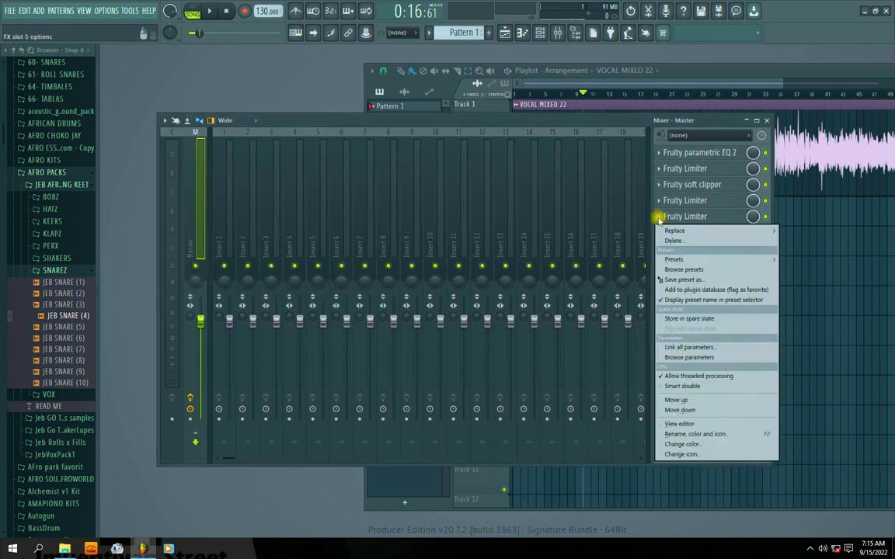
left_click(693, 408)
Step: Play the song and raise the gain of the new limiter in the fourth slot
left_click(690, 201)
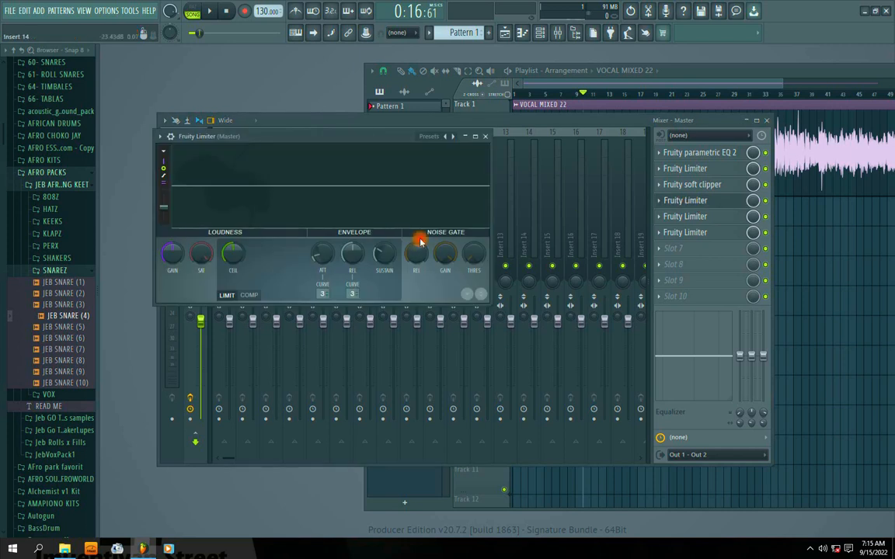
key("space")
left_click_drag(296, 136, 346, 181)
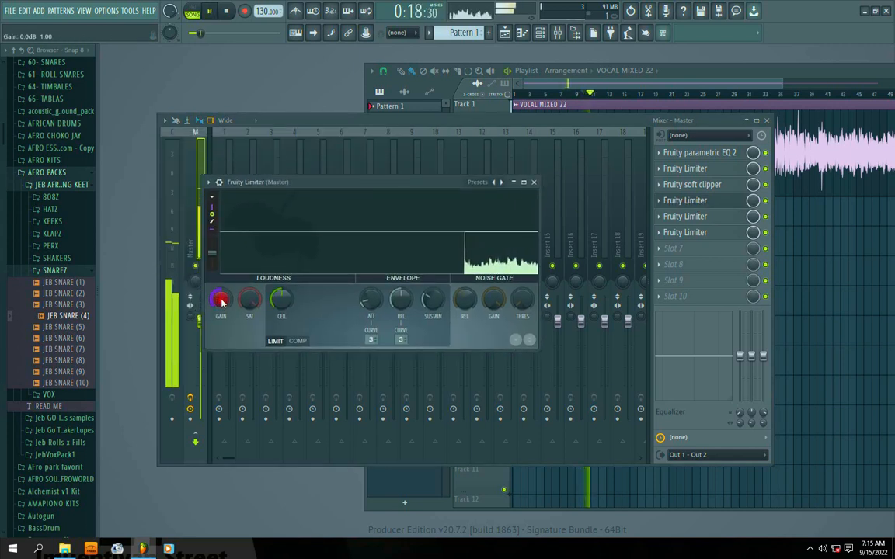
left_click_drag(221, 300, 221, 277)
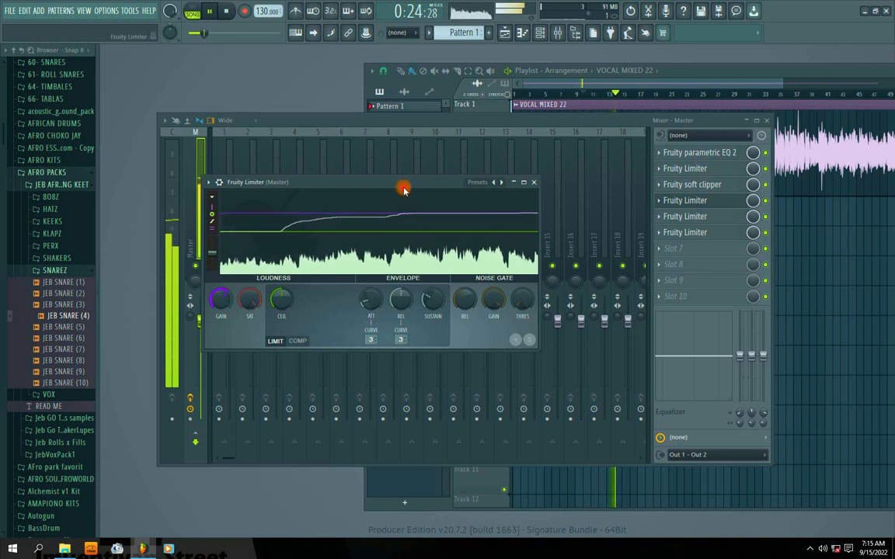
Step: Close the fourth-slot limiter and check the waveform of the fifth-slot limiter while the song plays
left_click(534, 182)
left_click(686, 218)
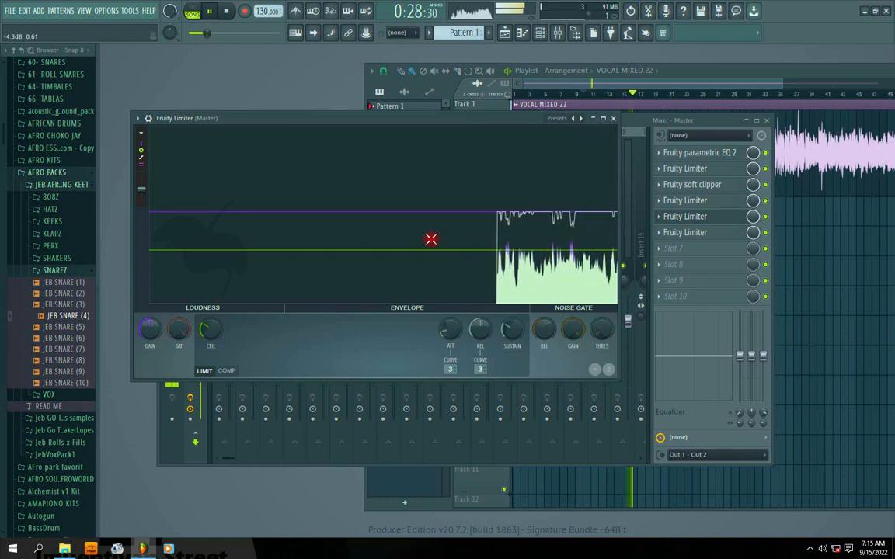
left_click(613, 118)
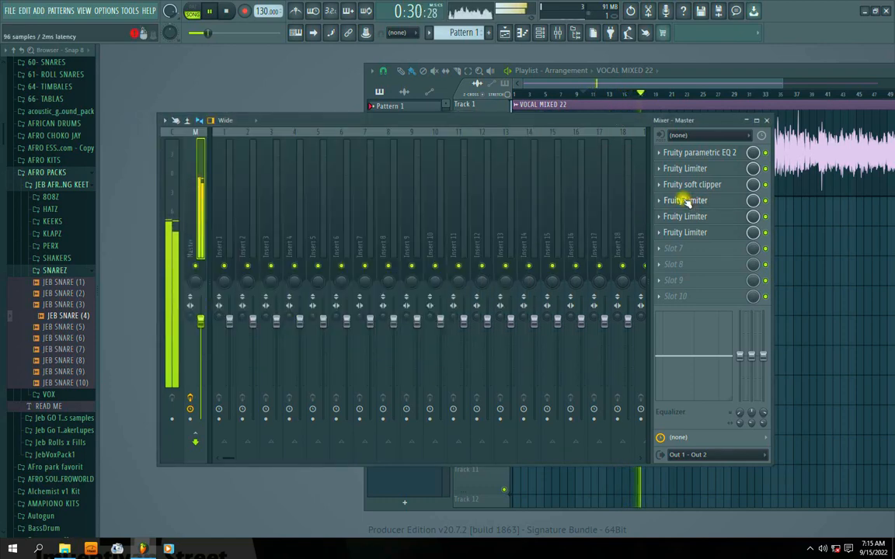
Step: Fine-tune the gain of the fourth-slot limiter during playback and recheck the limiter in the fifth slot
left_click(687, 201)
left_click_drag(223, 299, 223, 300)
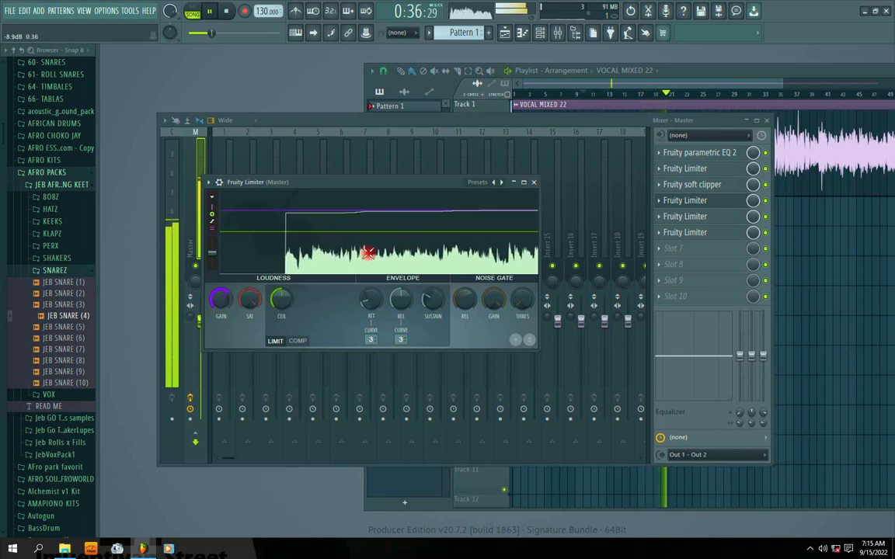
left_click(523, 182)
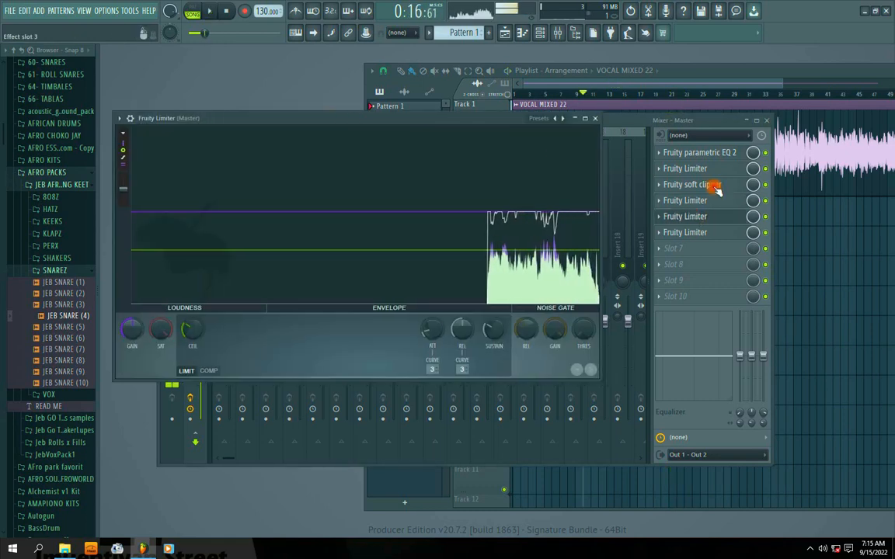
left_click(592, 120)
Step: Play the song and turn the release of the fourth-slot limiter down to its minimum
left_click(701, 199)
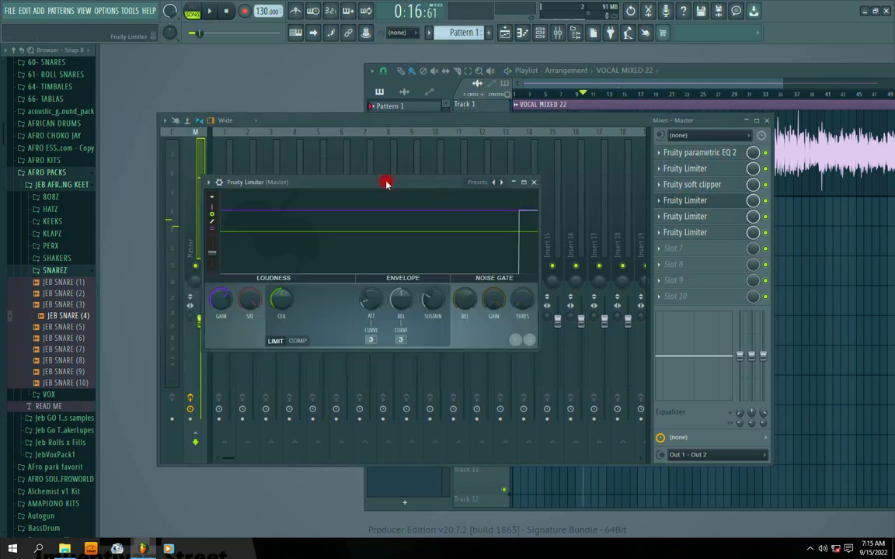
left_click_drag(385, 181, 422, 186)
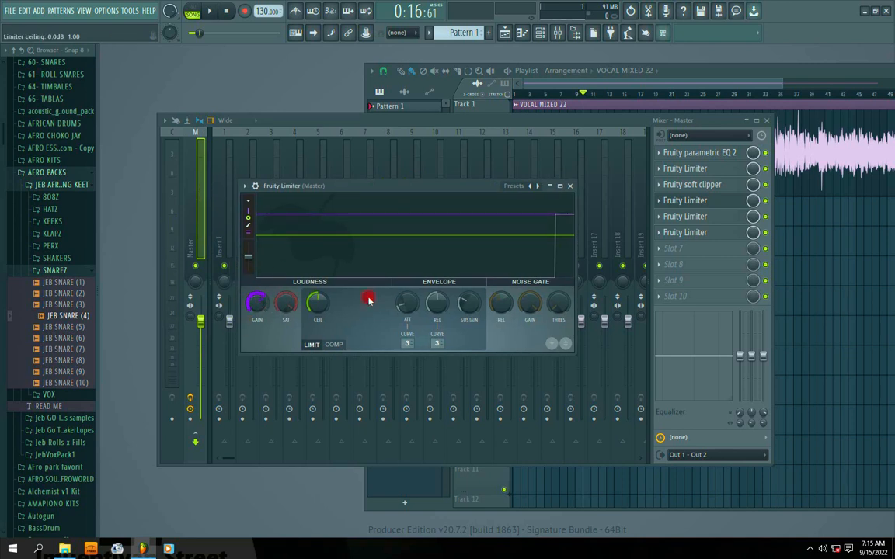
key("space")
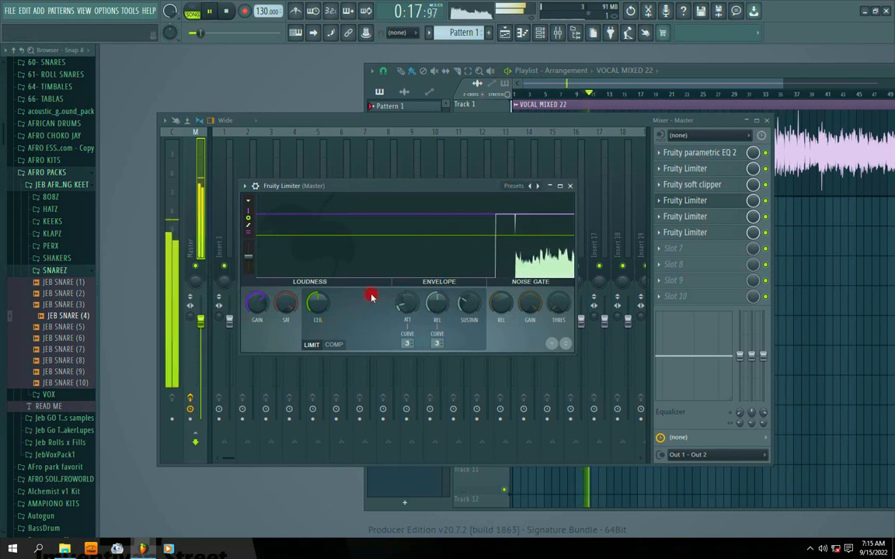
left_click_drag(440, 305, 440, 342)
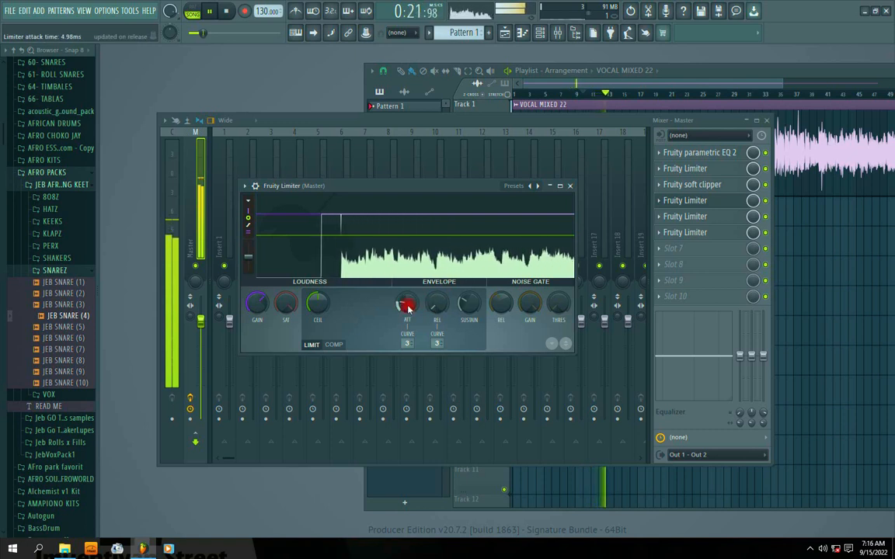
left_click(570, 186)
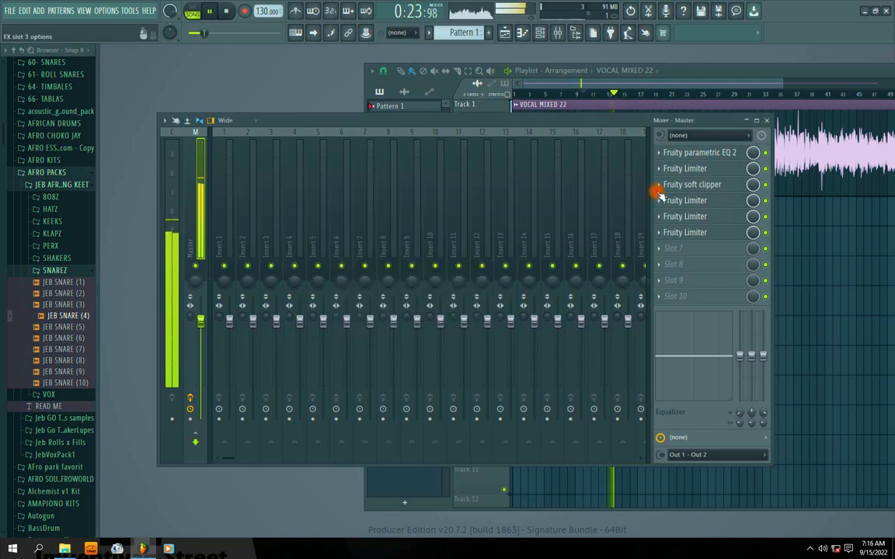
Step: Raise the ceiling of the fifth-slot limiter very slightly while the song plays, and stop playback
left_click(662, 199)
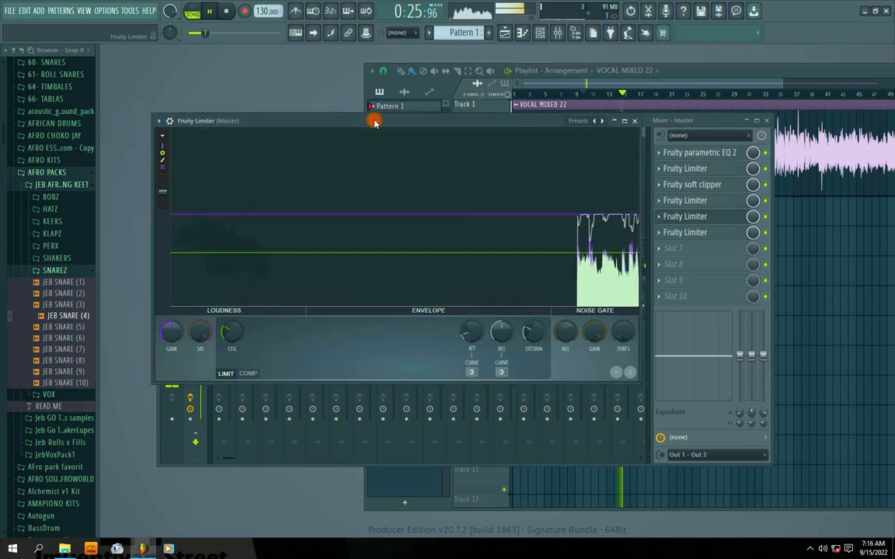
left_click_drag(374, 122, 390, 126)
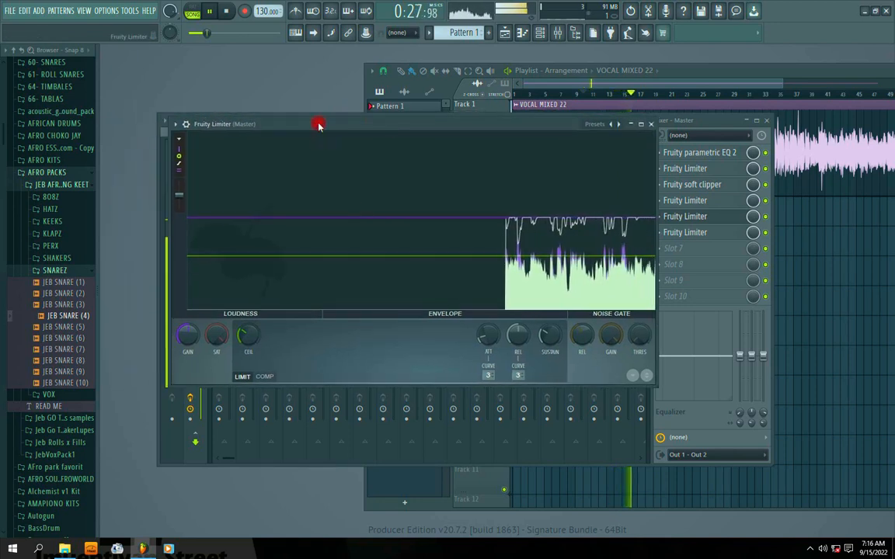
left_click_drag(315, 125, 345, 126)
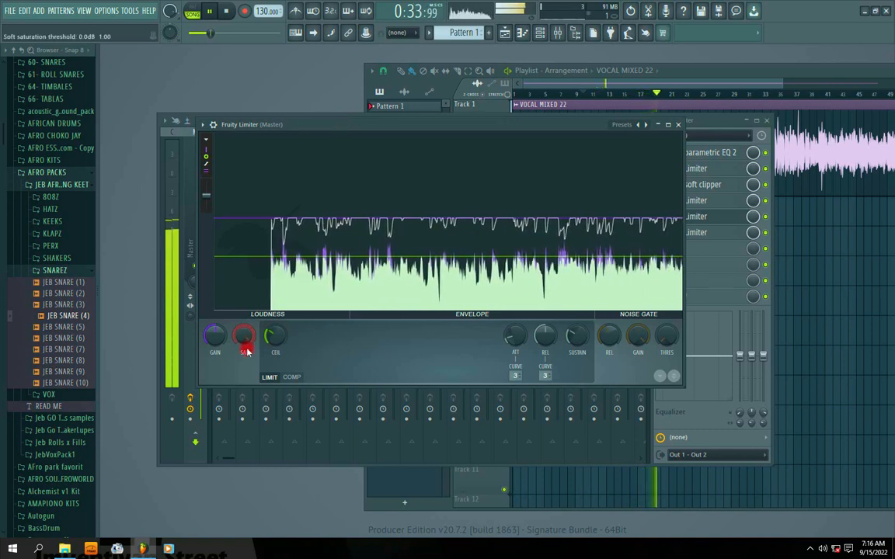
left_click_drag(276, 338, 276, 336)
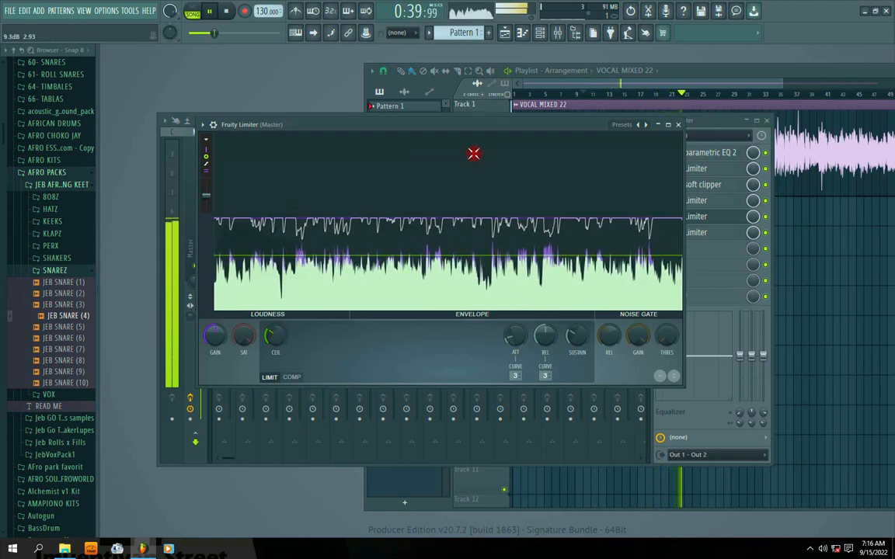
left_click(677, 125)
key("space")
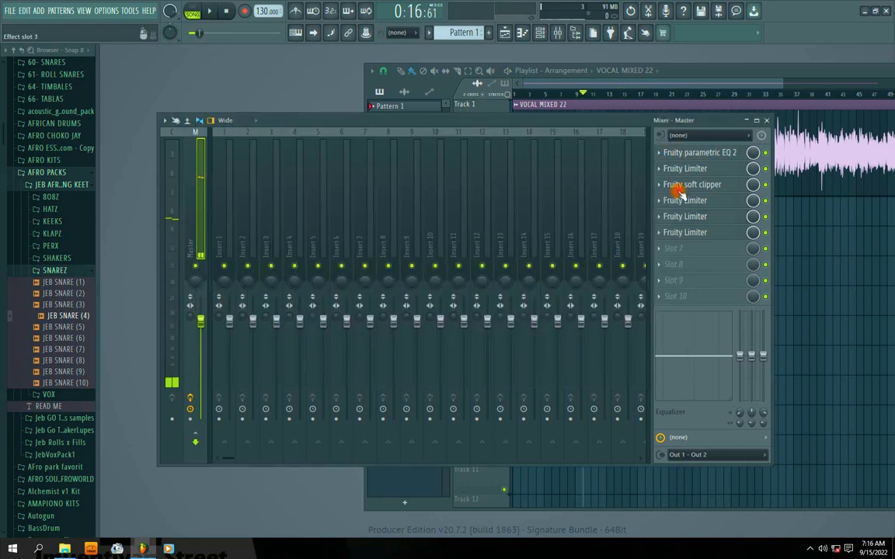
Step: Open and close the limiters in the fifth and sixth slots to look over their settings
left_click(689, 233)
left_click(772, 81)
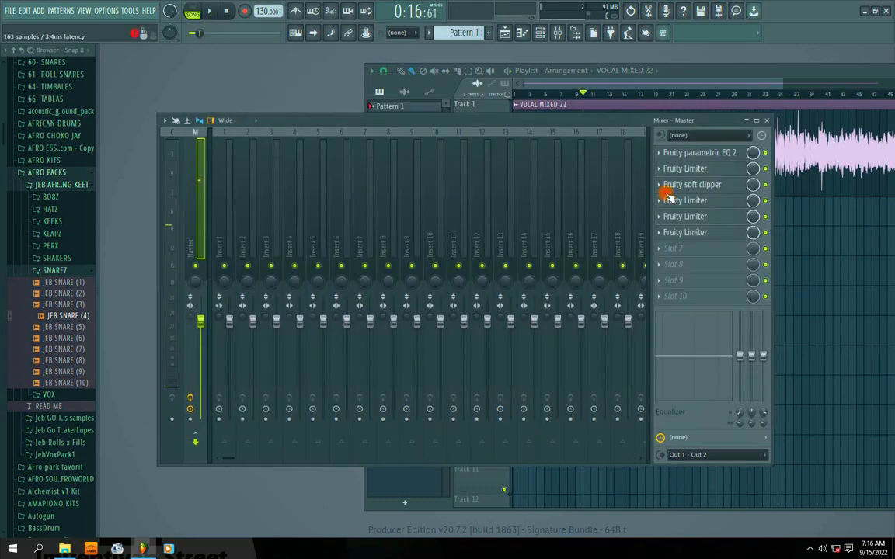
left_click(687, 217)
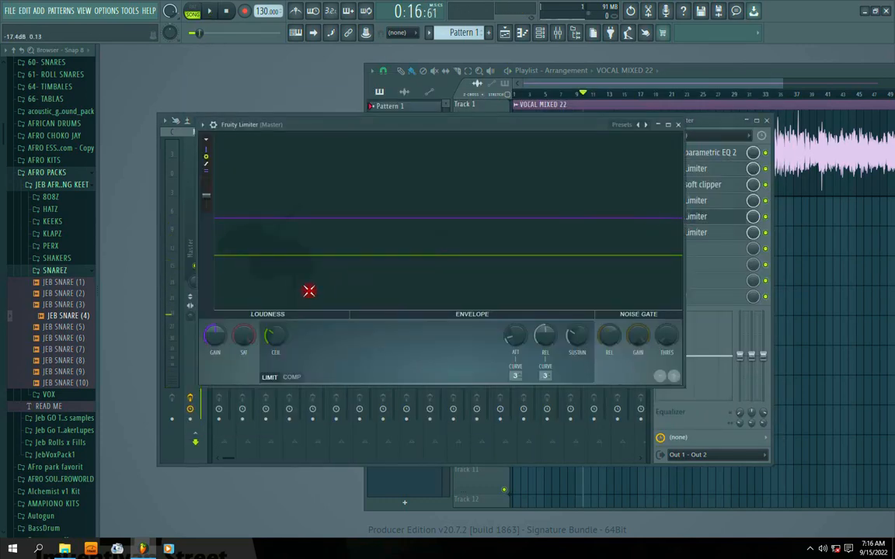
left_click(678, 125)
left_click(689, 209)
left_click(678, 125)
Step: Play the song with the sixth-slot limiter open to examine its waveform, and close it
left_click(680, 231)
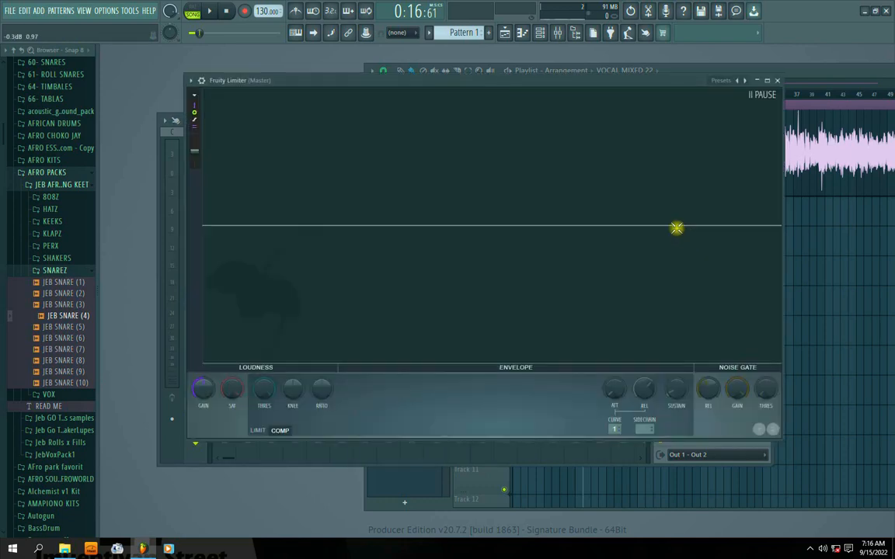
key("space")
left_click(765, 96)
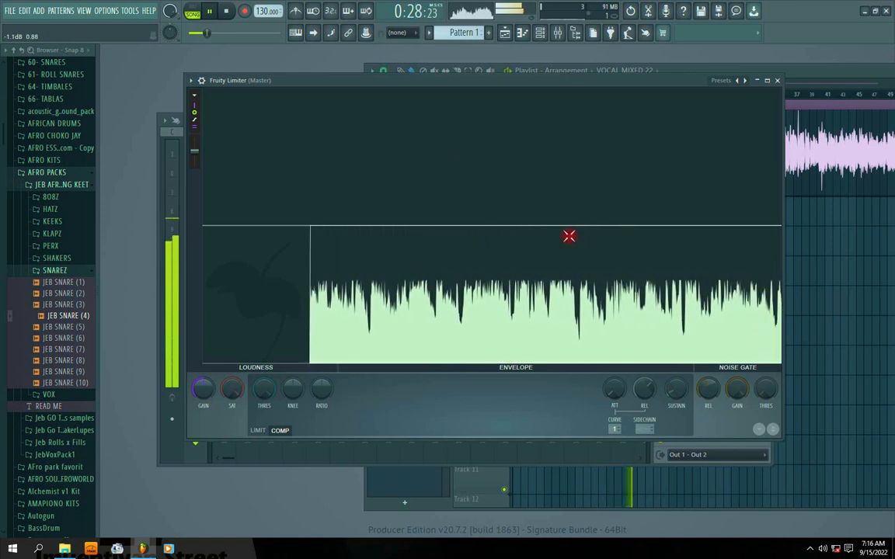
key("space")
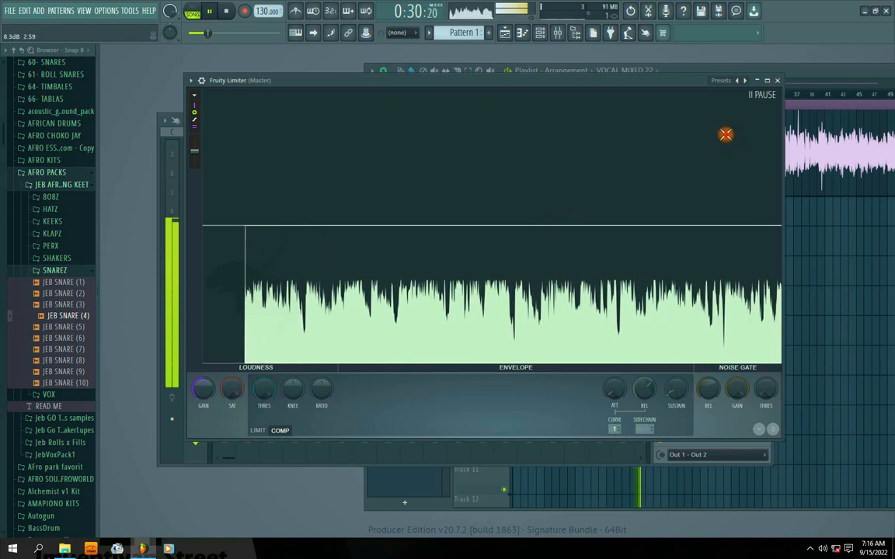
left_click(778, 81)
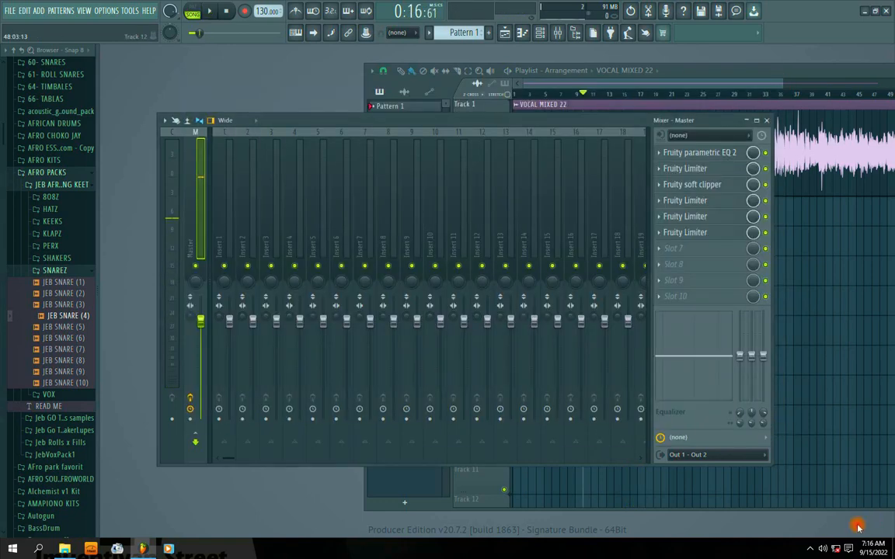
left_click(809, 549)
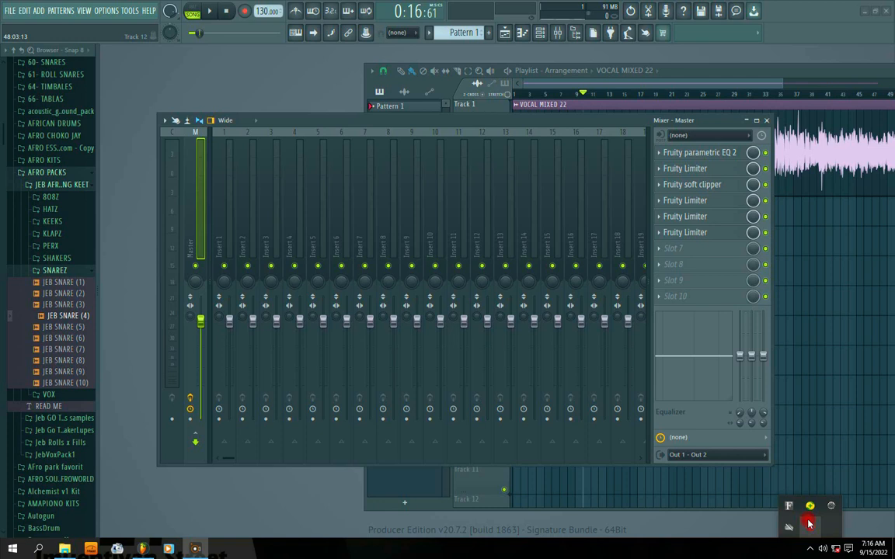
left_click(393, 122)
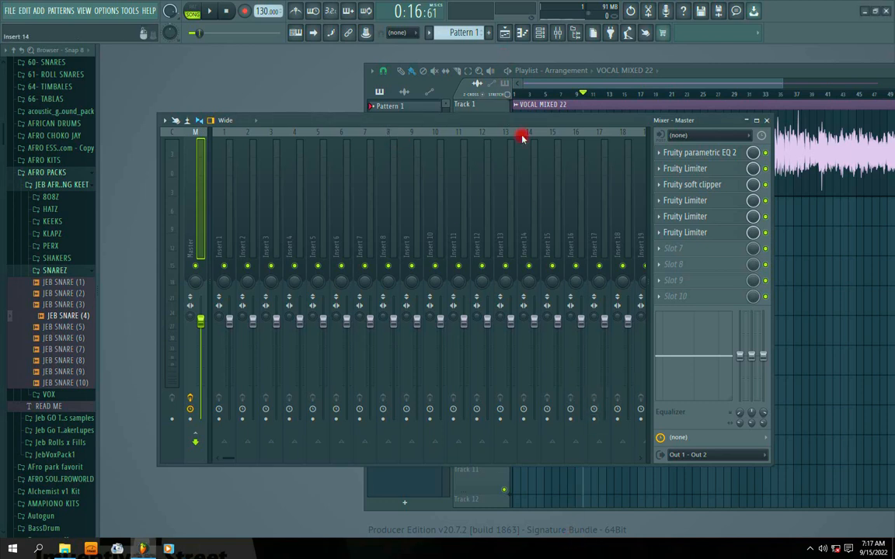
Step: Reopen the last limiter in the chain and briefly play the song to review its waveform again
left_click(656, 212)
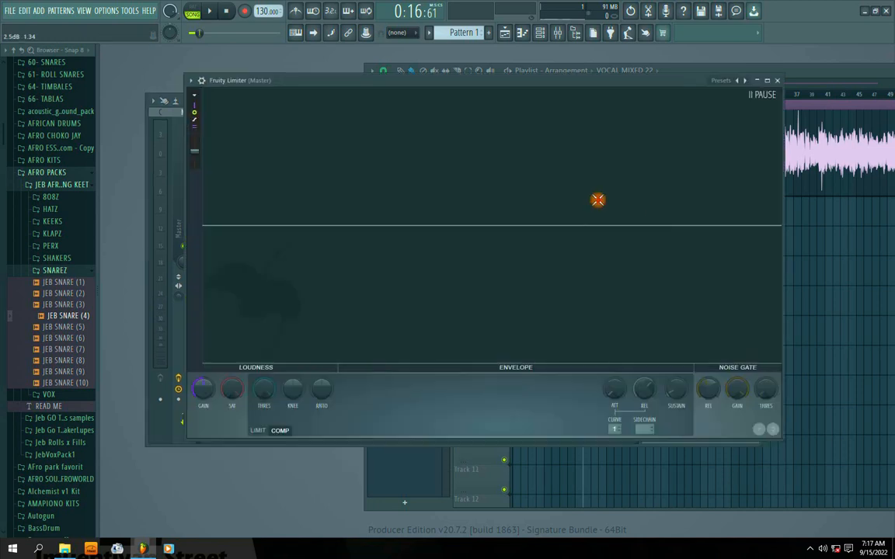
key("space")
left_click(746, 101)
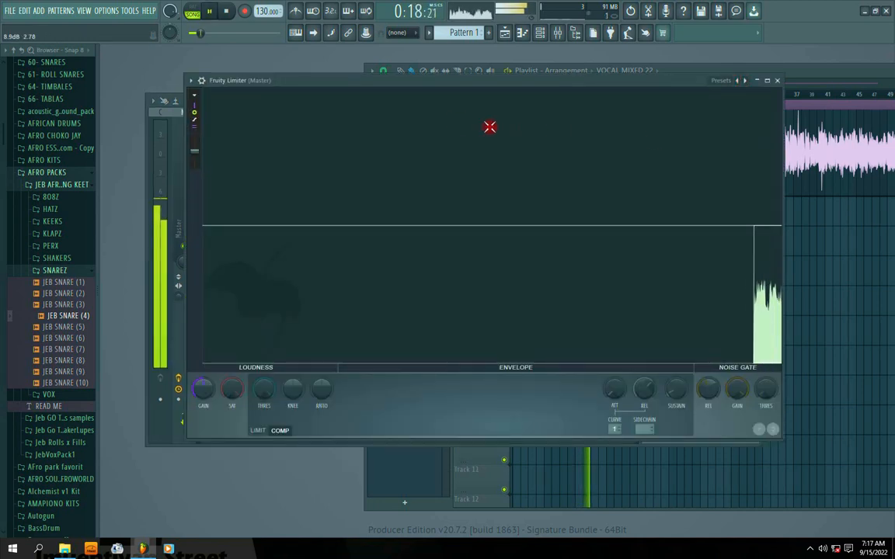
left_click_drag(430, 80, 410, 83)
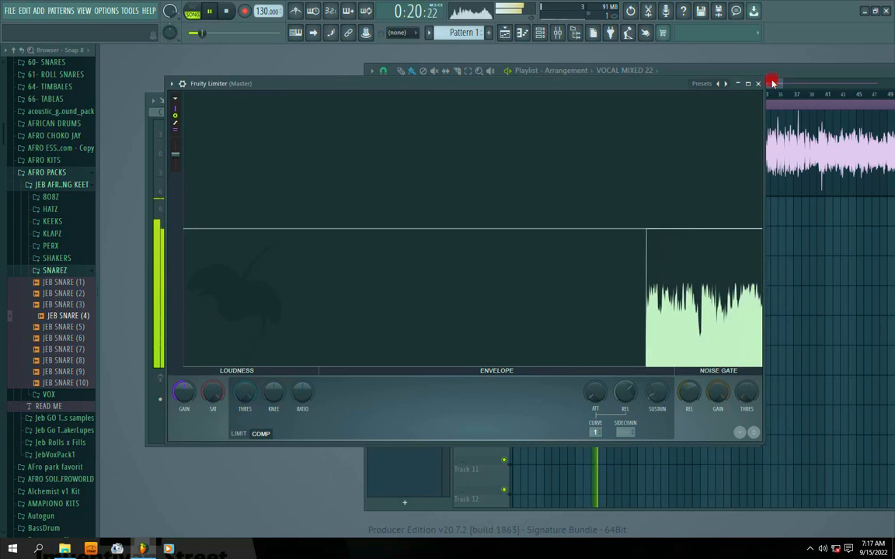
key("space")
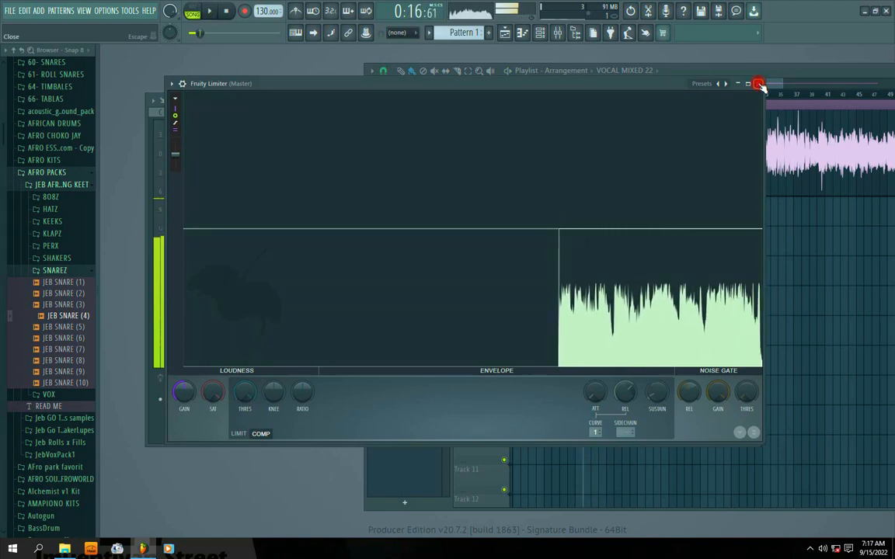
left_click(758, 84)
Step: Add a Fruity Parametric EQ 2 in slot 7 of the master track and briefly play the song through it
left_click_drag(413, 101, 415, 114)
left_click(651, 242)
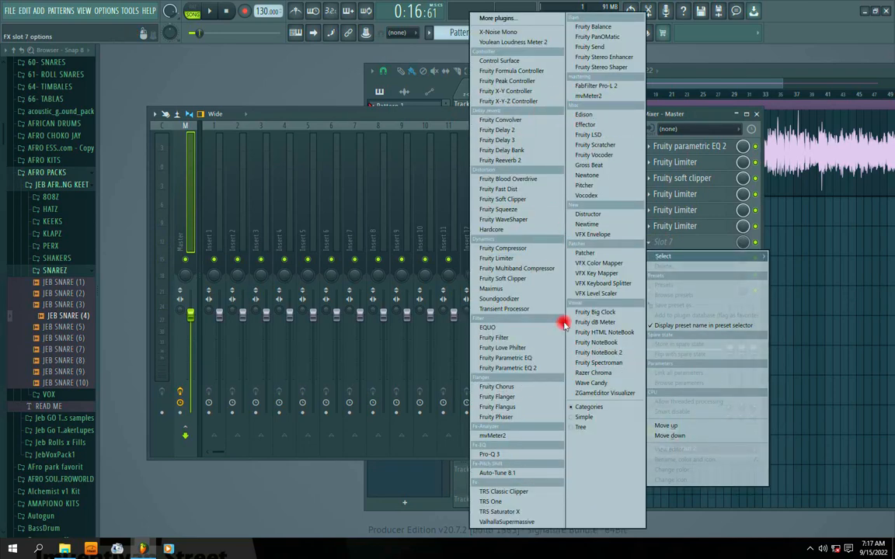
left_click(530, 373)
left_click_drag(305, 104, 435, 142)
key("space")
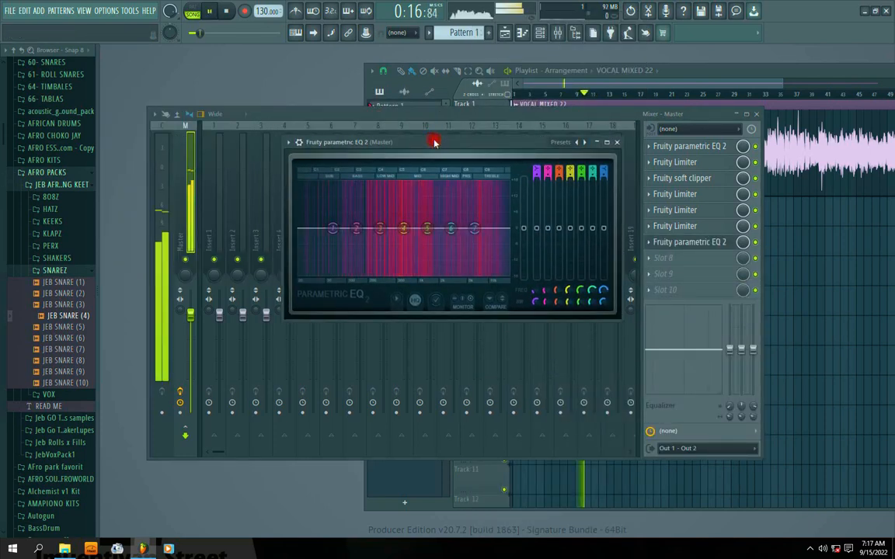
key("space")
Step: Pull band 6 of the new EQ down slightly at about 2650 Hz and audition the cut
left_click(453, 231)
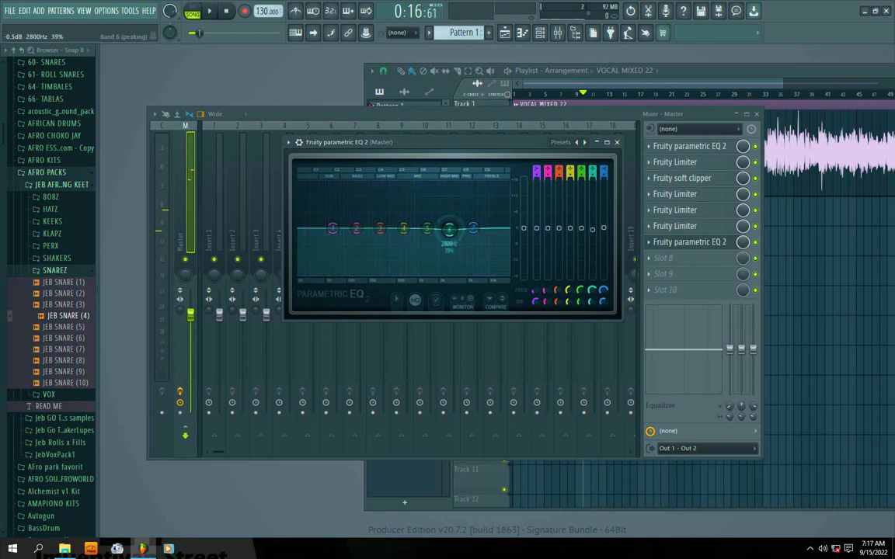
mouse_move(450, 230)
left_mouse_down()
mouse_move(469, 230)
mouse_move(450, 244)
mouse_move(450, 232)
left_mouse_up()
key("space")
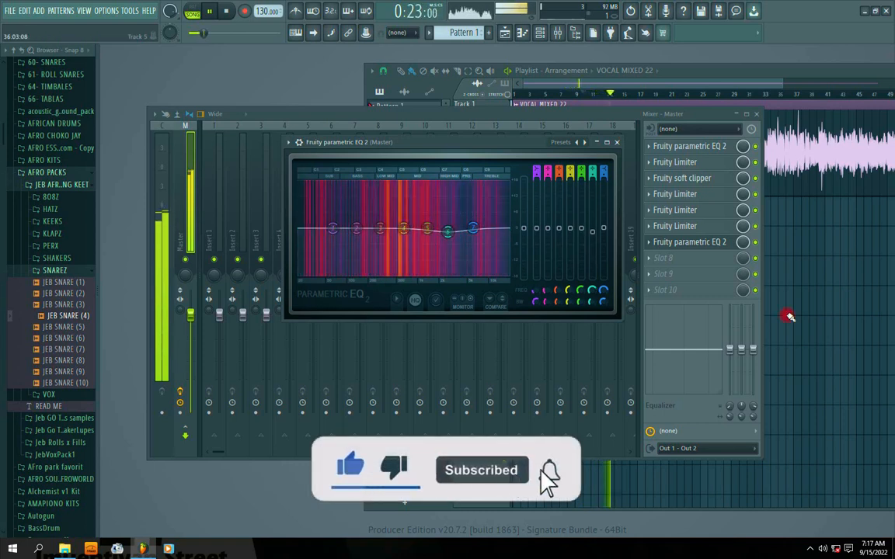
left_click(756, 243)
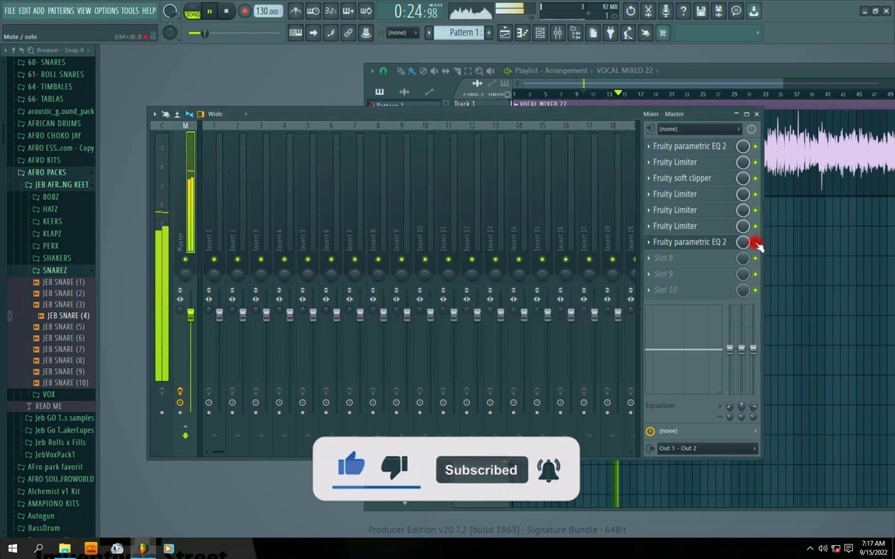
left_click(687, 242)
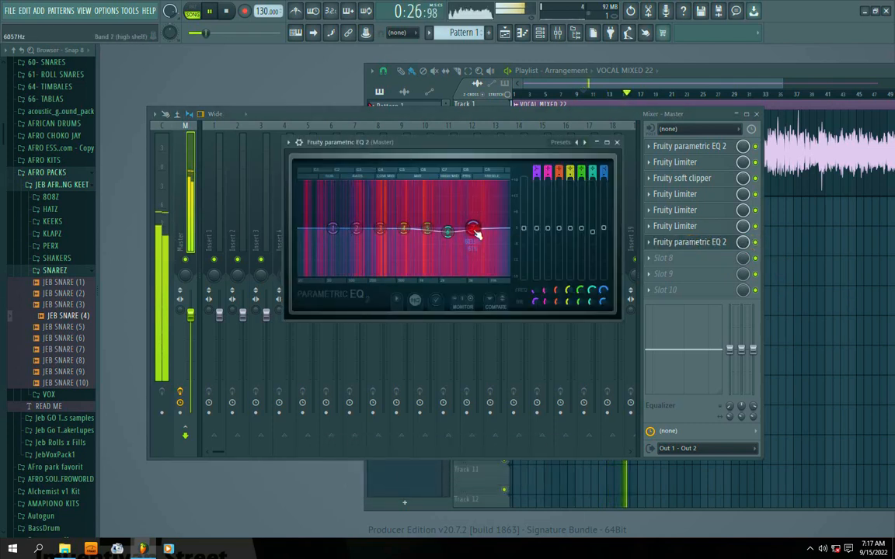
key("space")
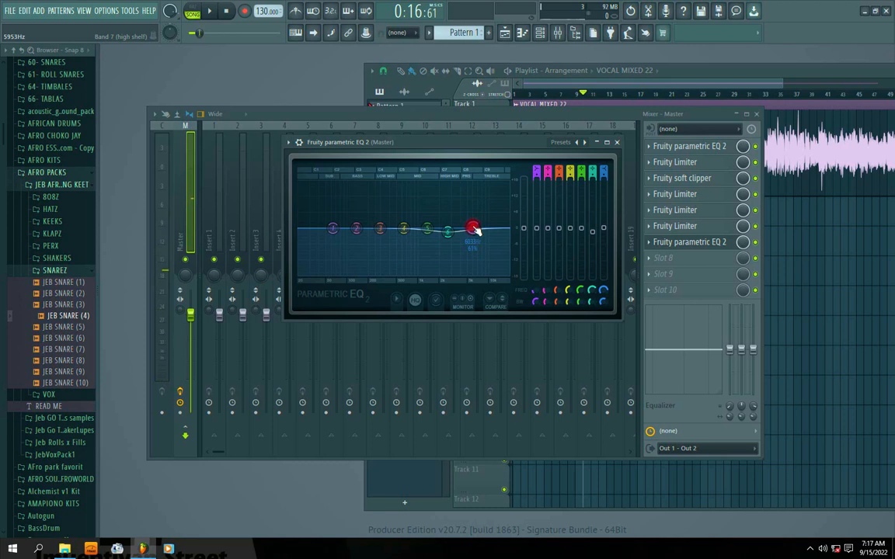
Step: Raise the band 7 high shelf of the slot 7 EQ to 0.6 dB at 6282 Hz and audition it
left_click_drag(475, 230, 474, 227)
key("space")
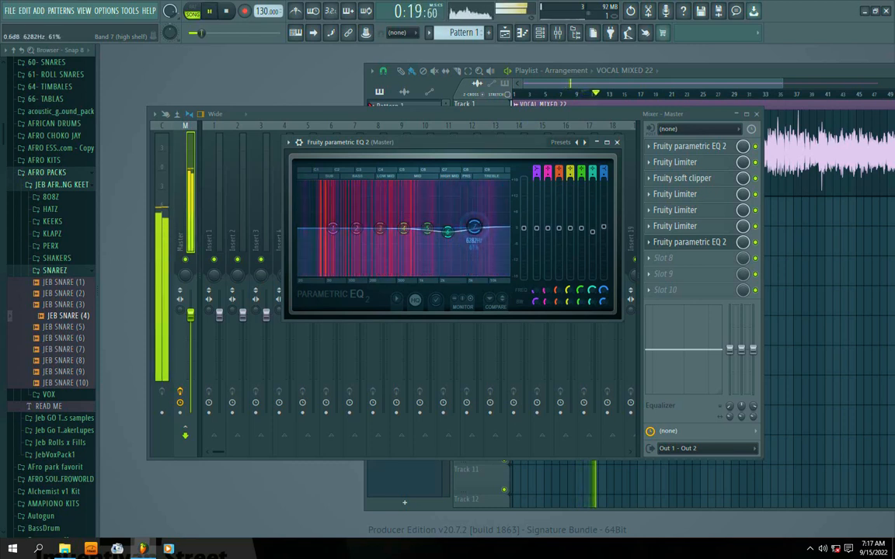
key("space")
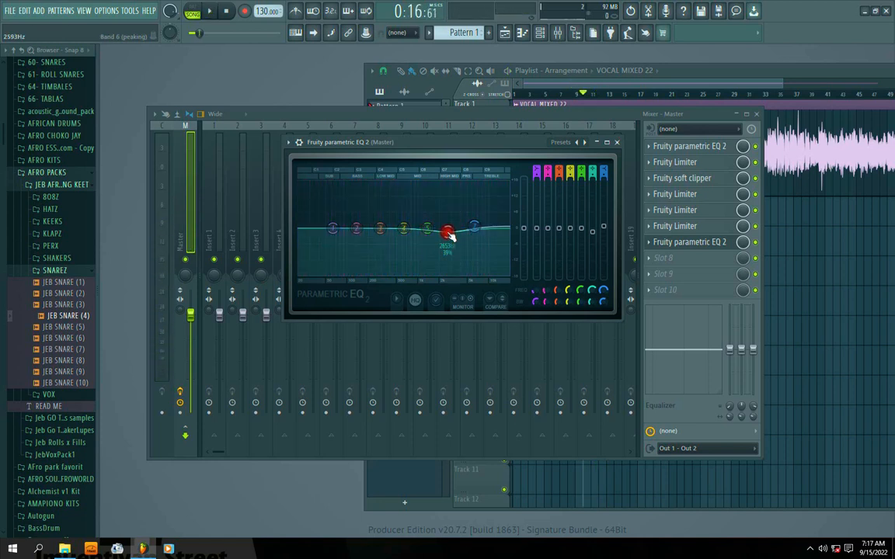
Step: Adjust band 6 of the slot 7 EQ to about -1.3 dB near 2700 Hz while playing the song
left_click(450, 233)
left_click_drag(409, 146, 413, 166)
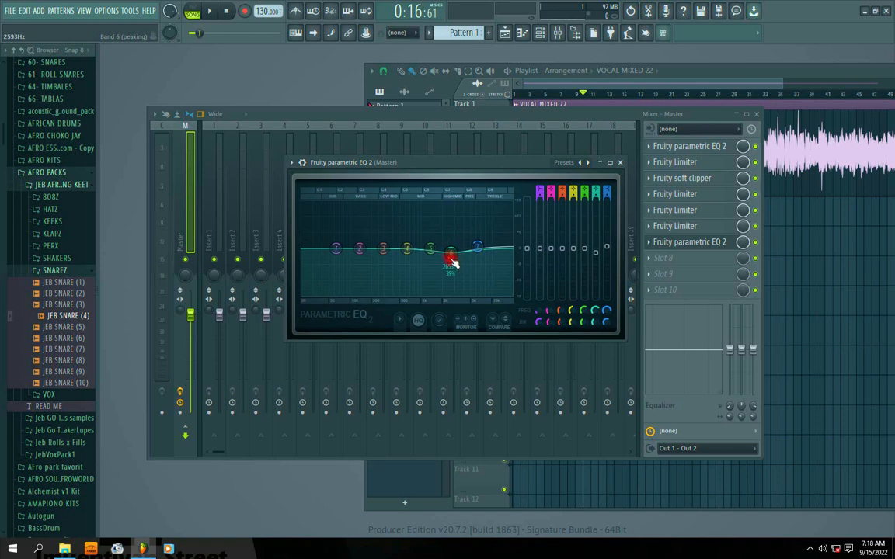
left_click_drag(449, 165, 426, 165)
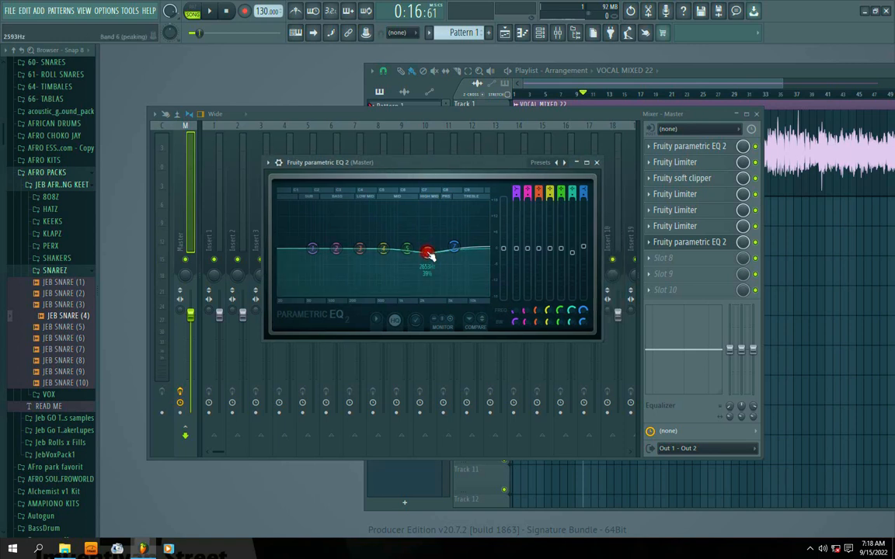
mouse_move(429, 256)
left_mouse_down()
mouse_move(305, 247)
mouse_move(432, 255)
left_mouse_up()
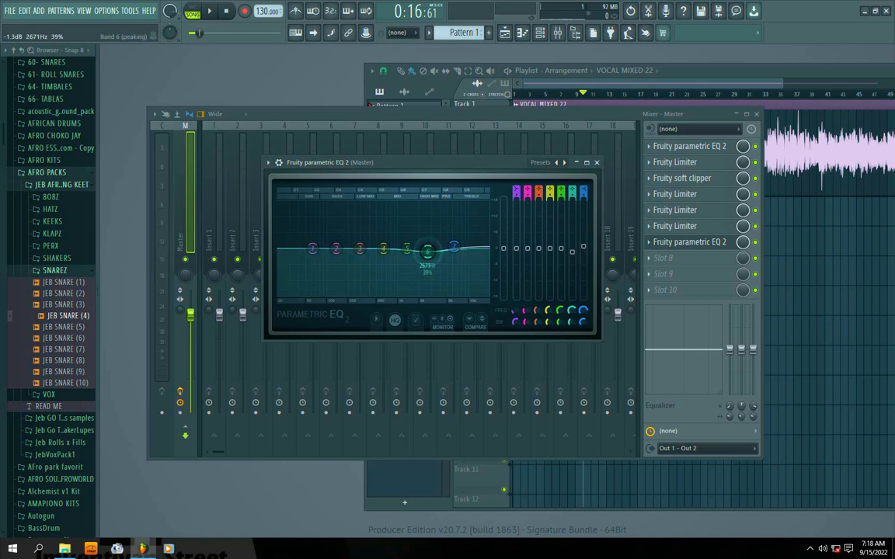
key("space")
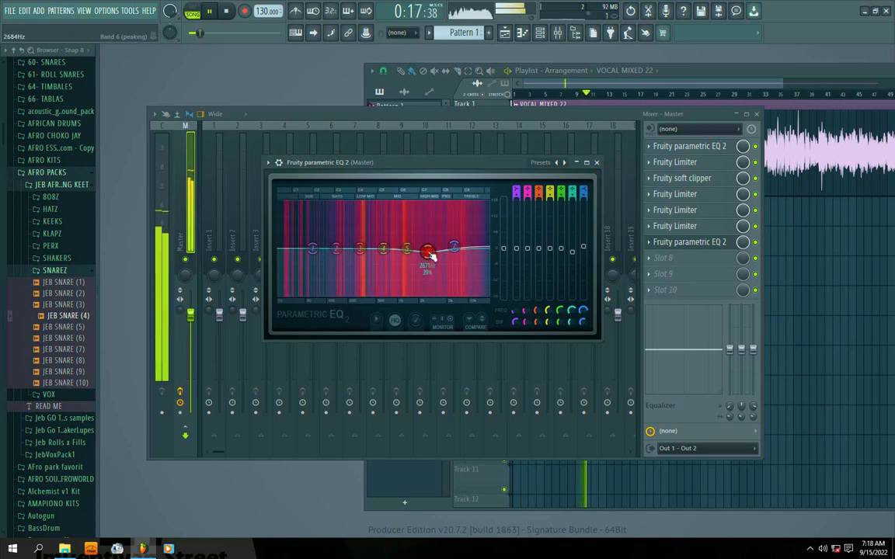
left_click_drag(430, 254, 428, 253)
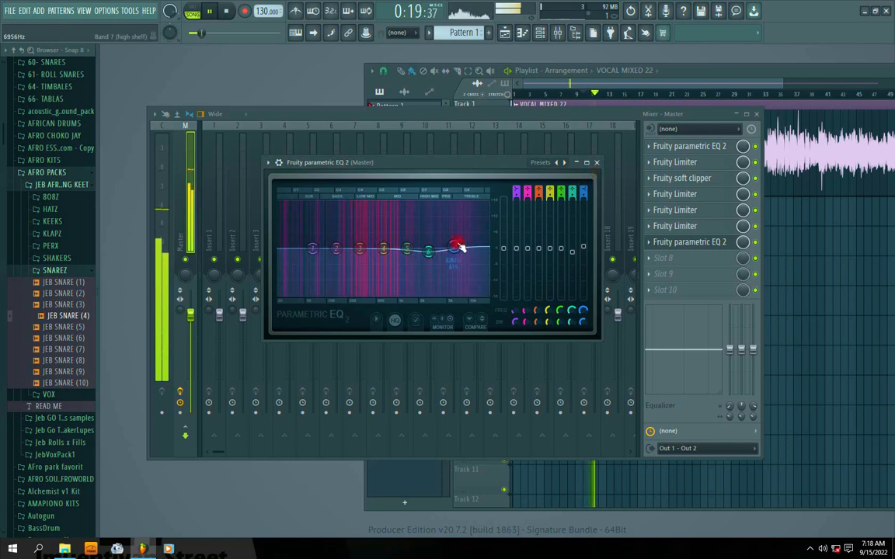
Step: Play the song with the slot 7 EQ bypassed and enabled to compare the sound with and without it
key("space")
key("space")
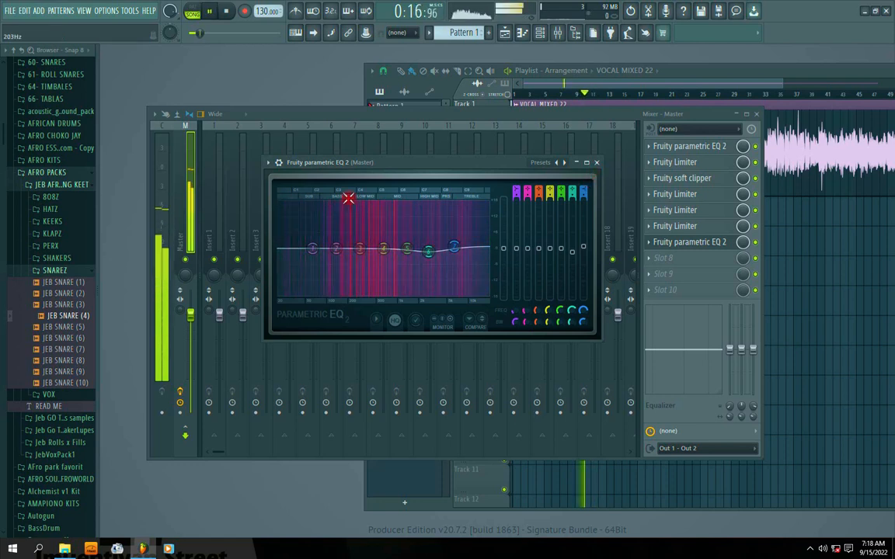
left_click(757, 243)
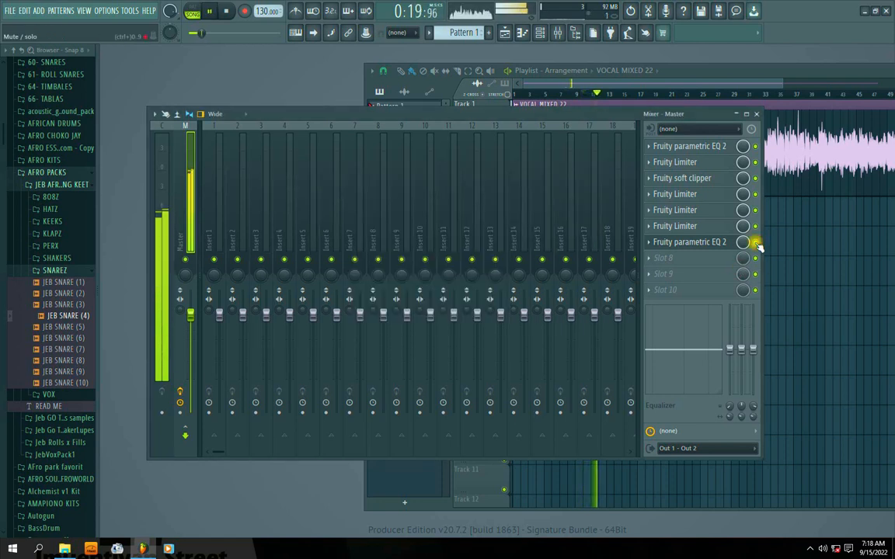
left_click(683, 242)
key("space")
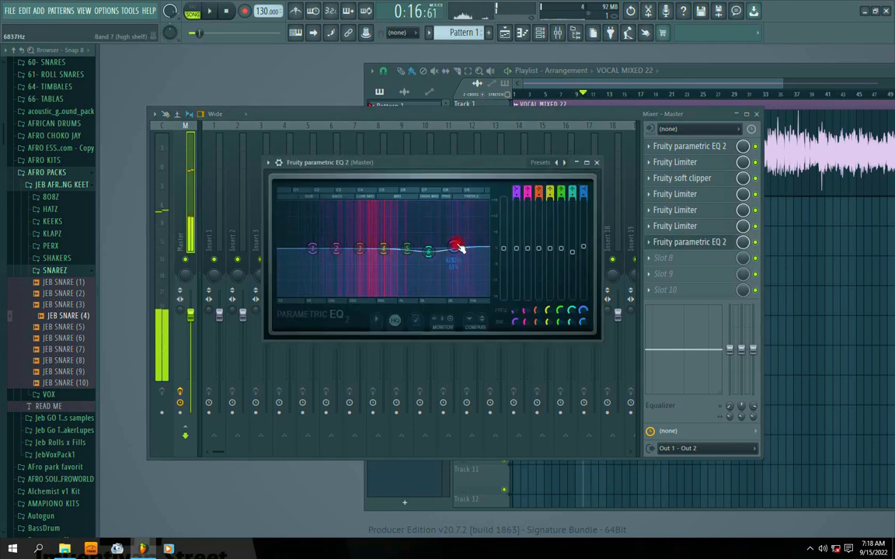
key("space")
key("space")
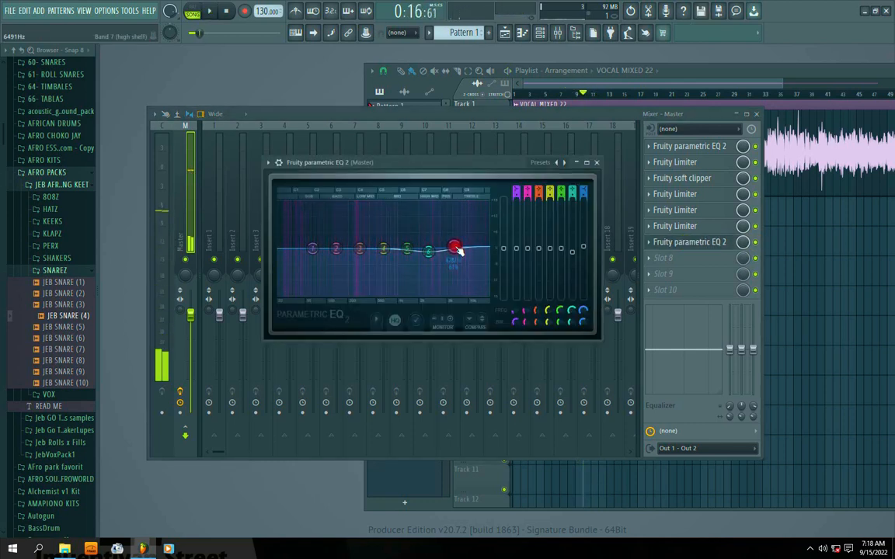
key("space")
left_click(757, 244)
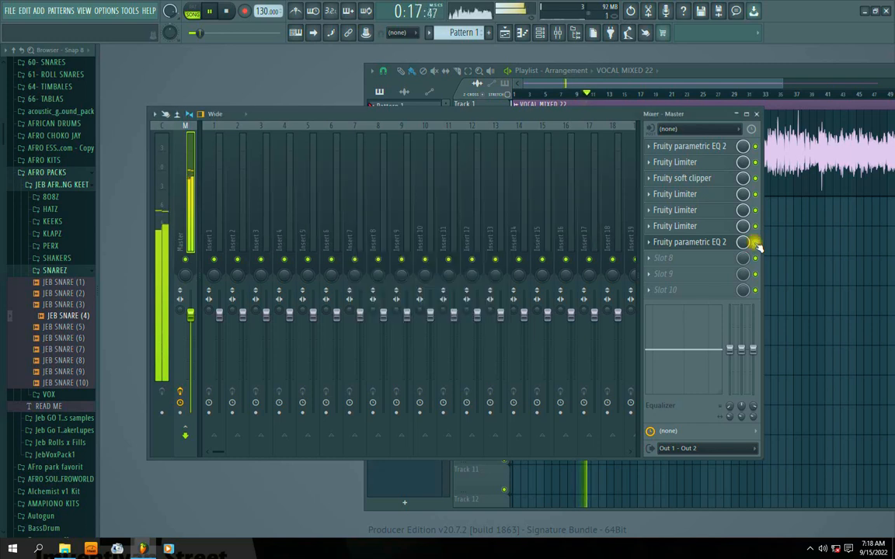
key("space")
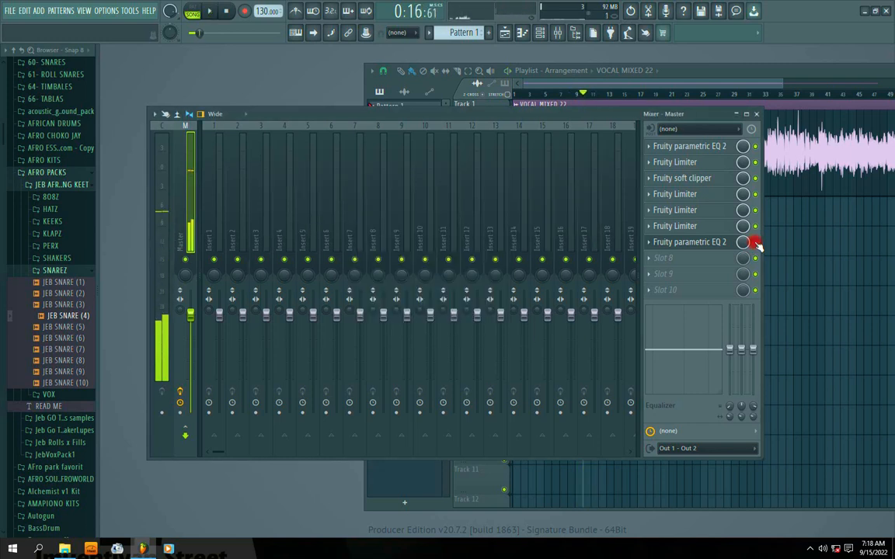
key("space")
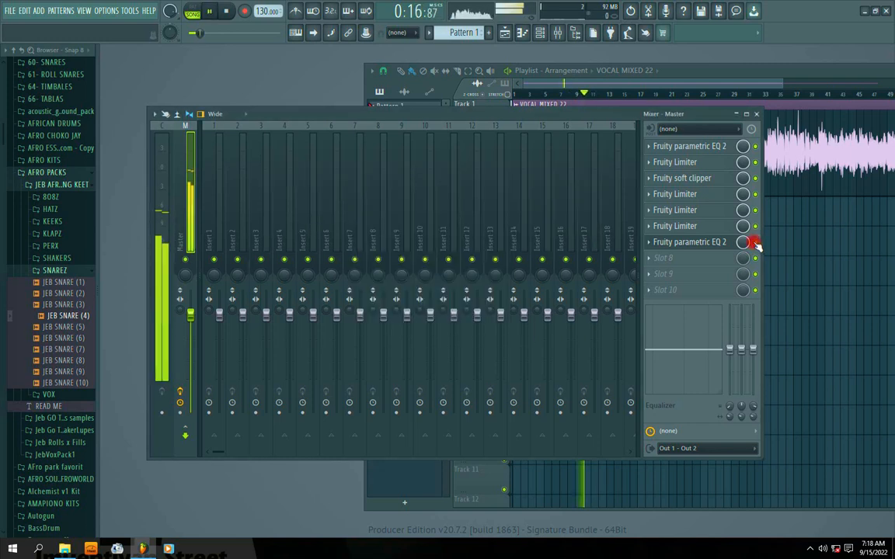
left_click(686, 241)
key("space")
left_click(388, 164)
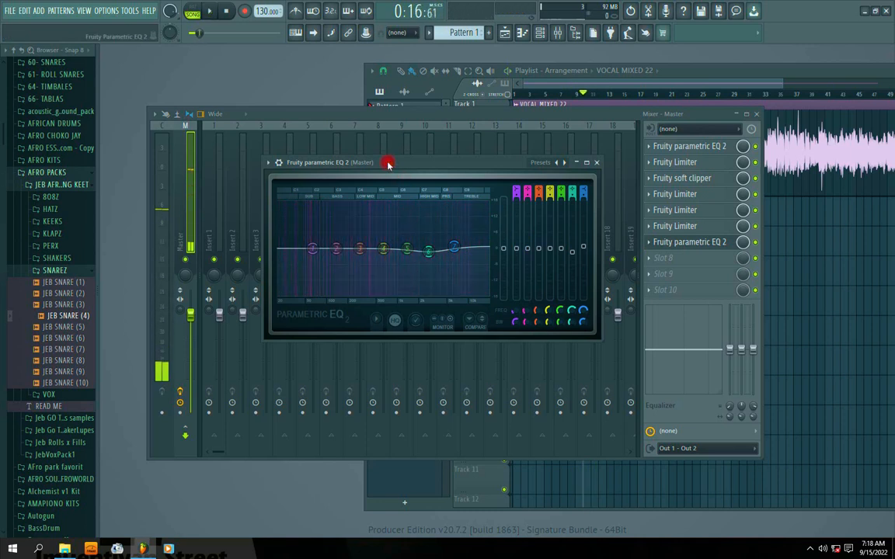
Step: Lower the band 7 high shelf of the slot 7 EQ to 0.2 dB at 7141 Hz while auditioning the song
key("space")
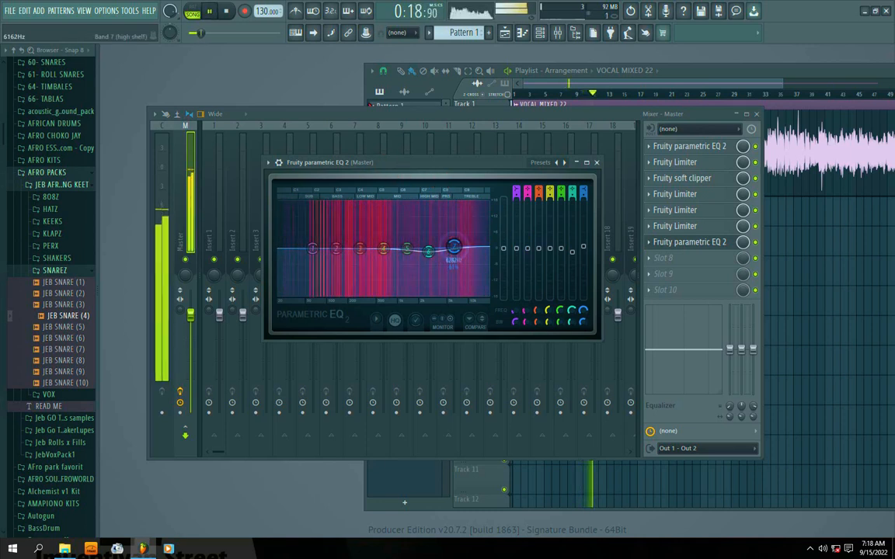
key("space")
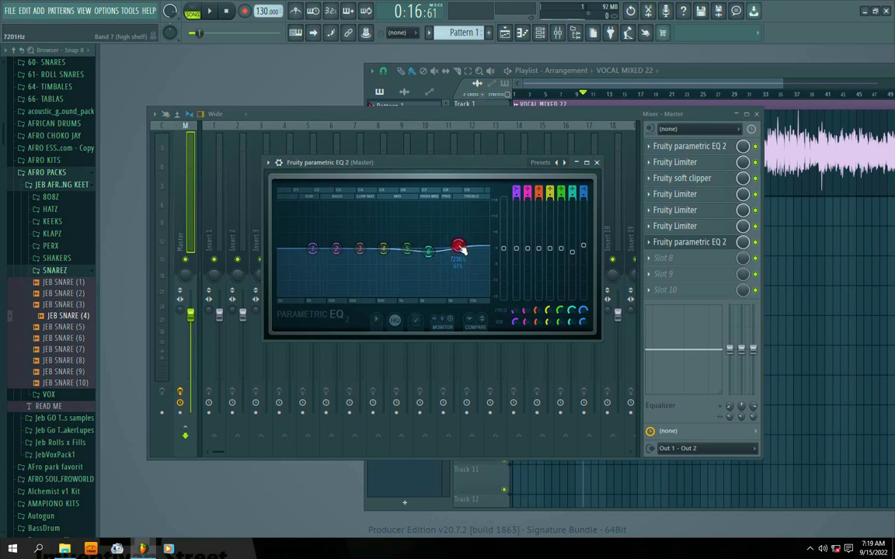
key("space")
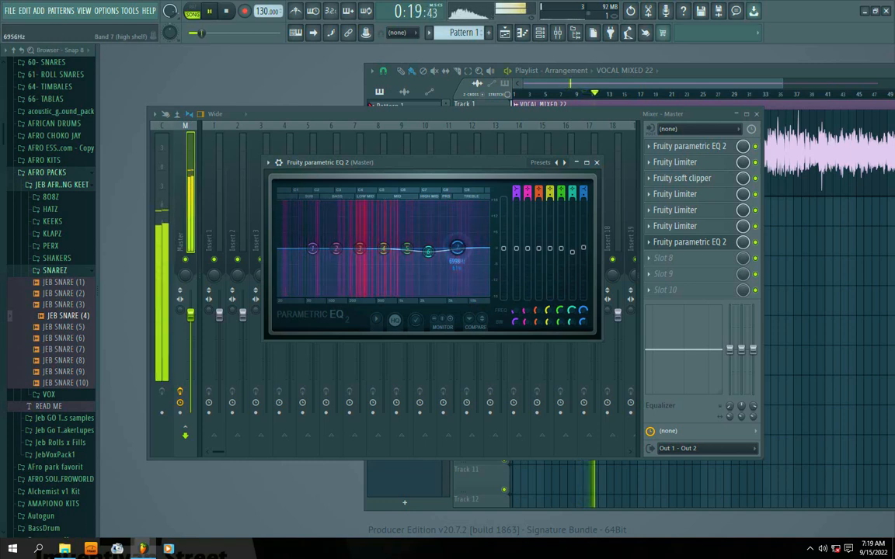
key("space")
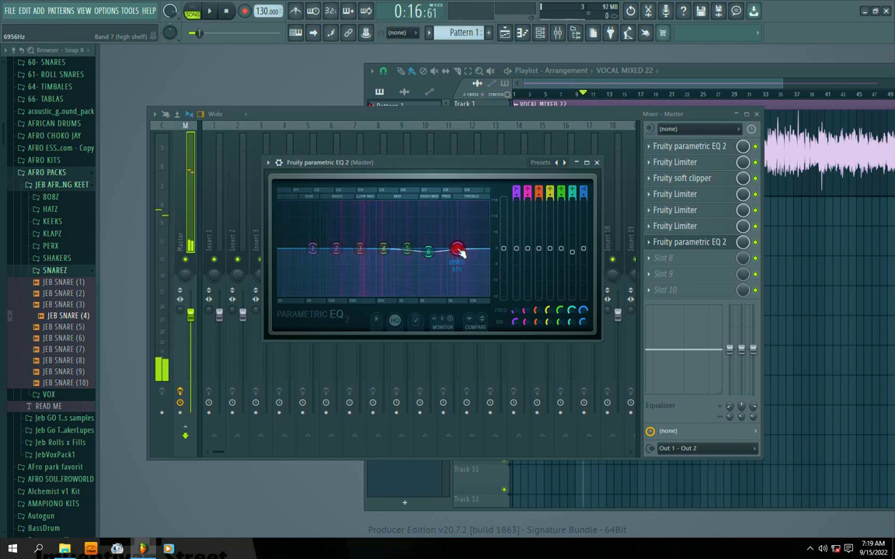
key("space")
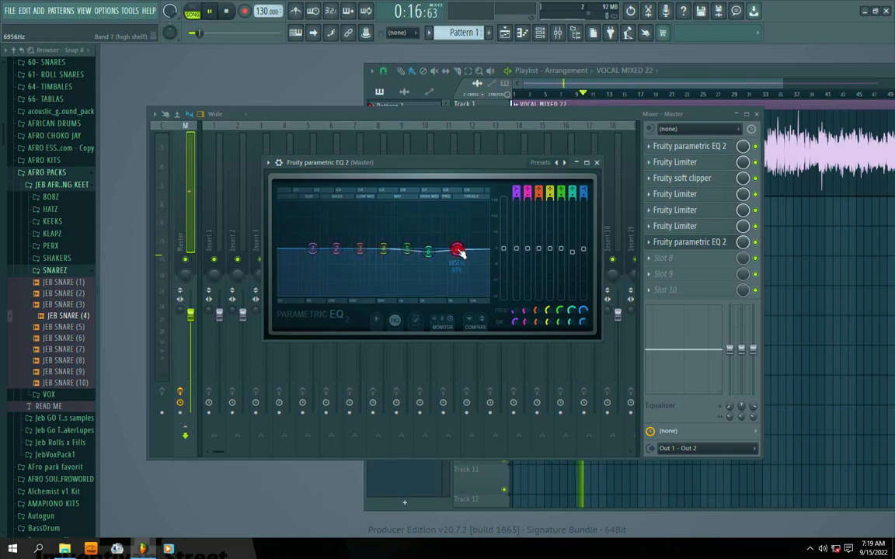
key("space")
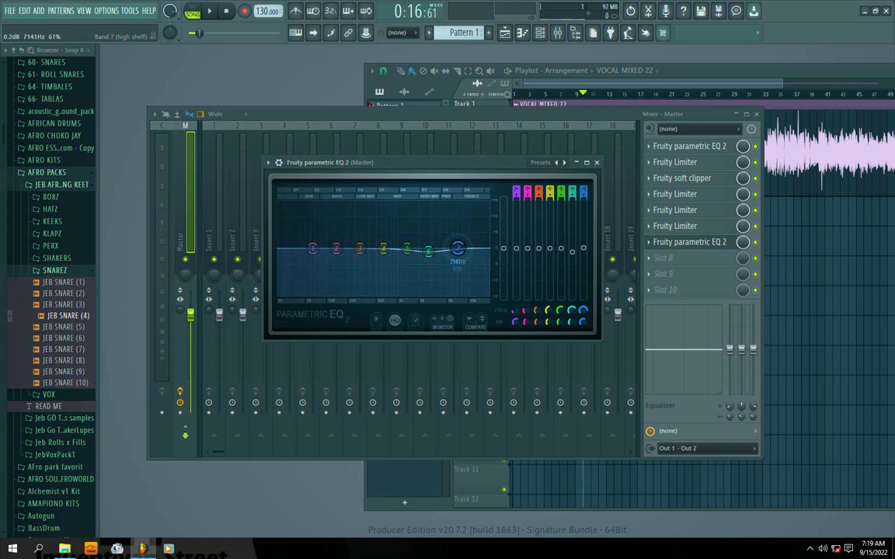
Step: Set the band 7 high shelf to -0.1 dB at 7588 Hz during playback and close the slot 7 EQ
key("space")
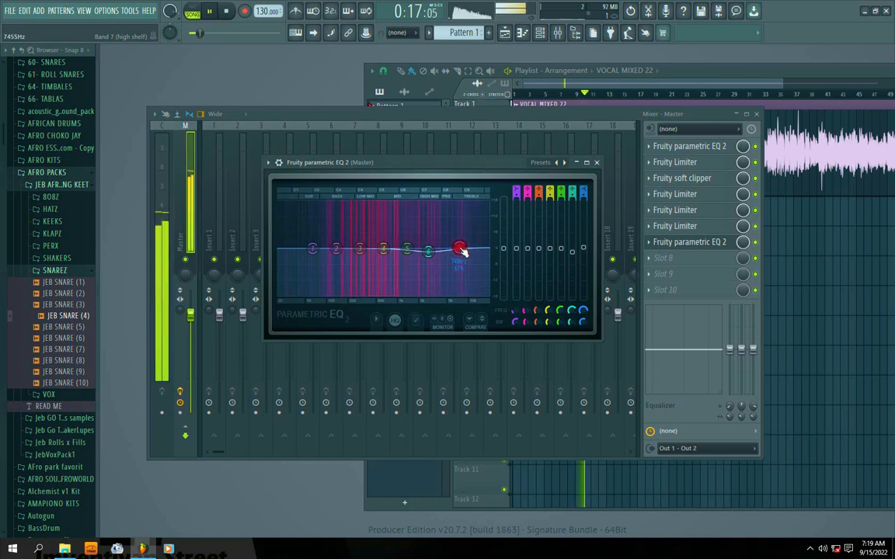
left_click_drag(459, 248, 459, 250)
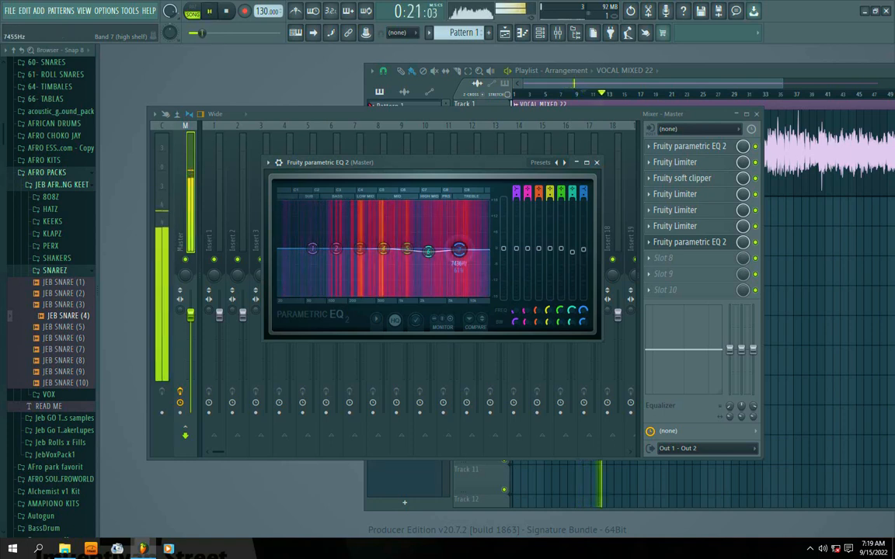
key("space")
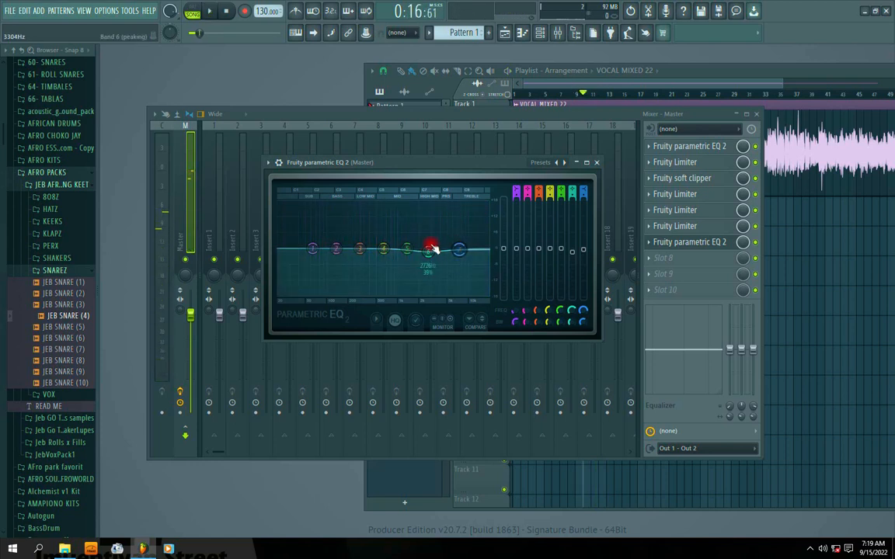
key("space")
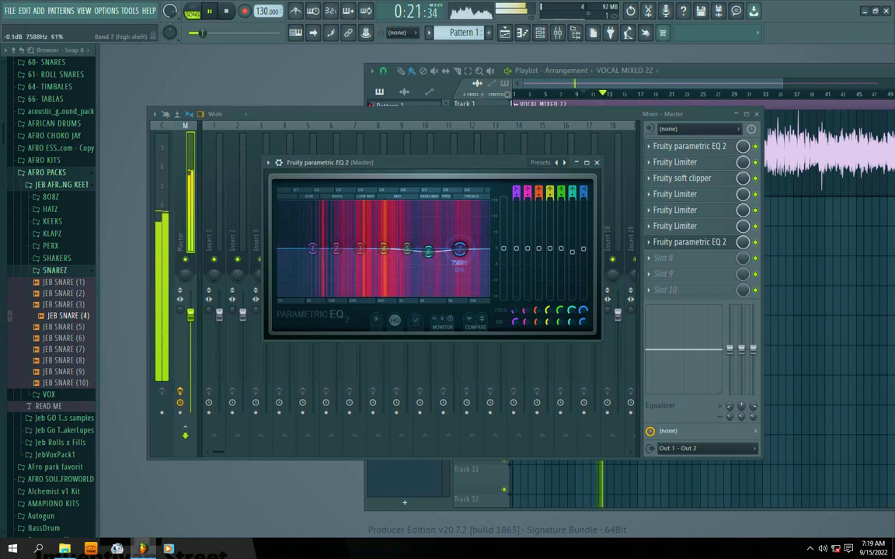
left_click_drag(386, 165, 401, 168)
key("space")
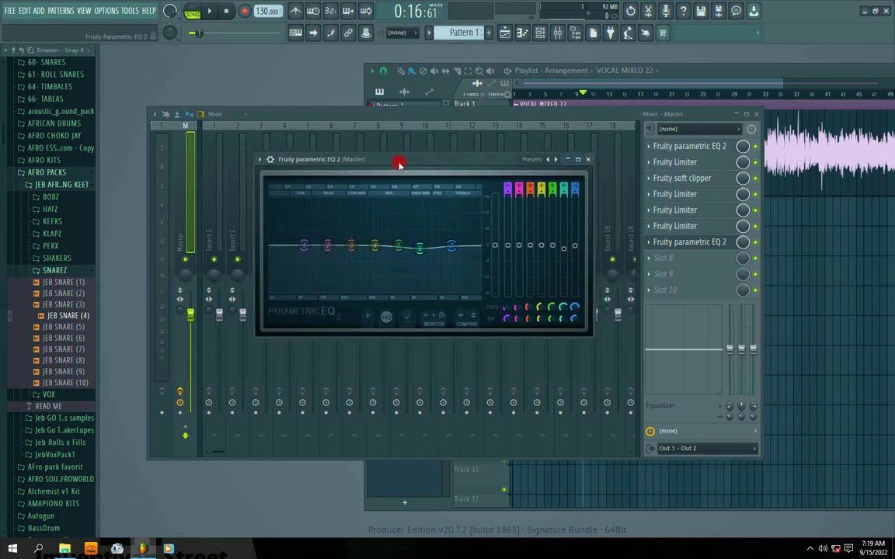
left_click(588, 159)
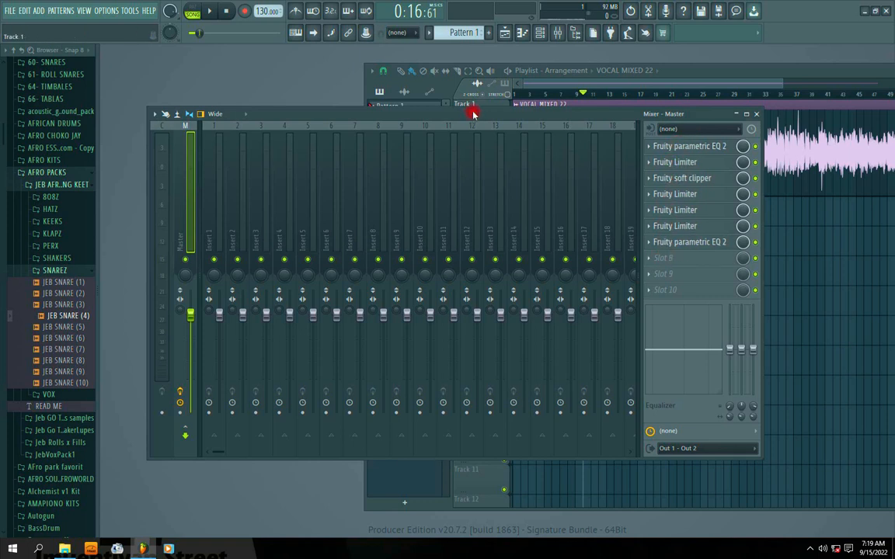
Step: Look over the VOCAL MIXED 22 waveform in the playlist and return to the mixer
mouse_move(472, 113)
left_mouse_down()
mouse_move(490, 109)
mouse_move(481, 115)
left_mouse_up()
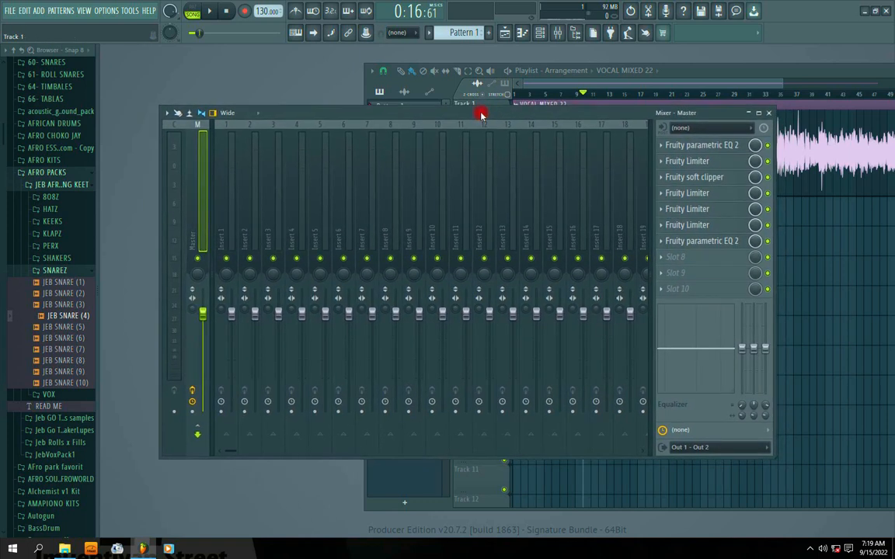
left_click(738, 70)
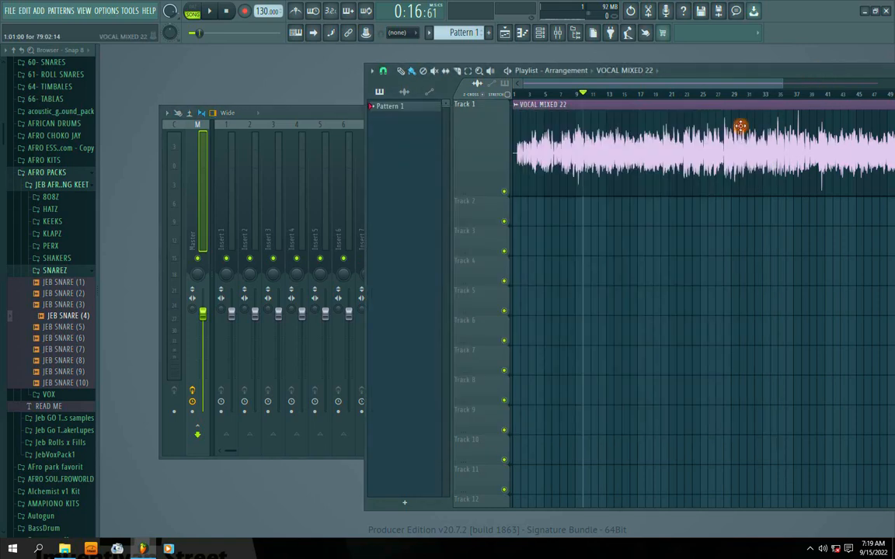
left_click_drag(634, 86, 679, 84)
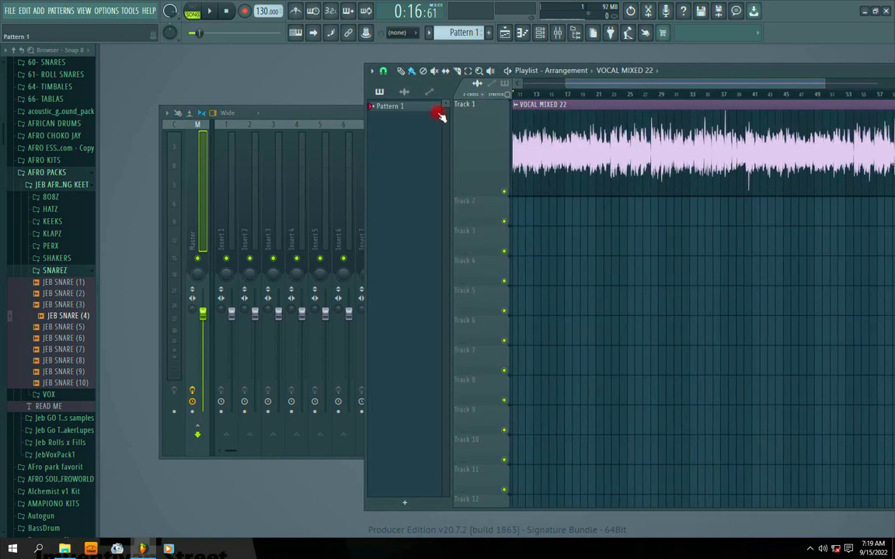
left_click(347, 114)
Step: Open the slot 1 Parametric EQ 2, review its high-pass and low-pass bands, and play the song through it
left_click(684, 145)
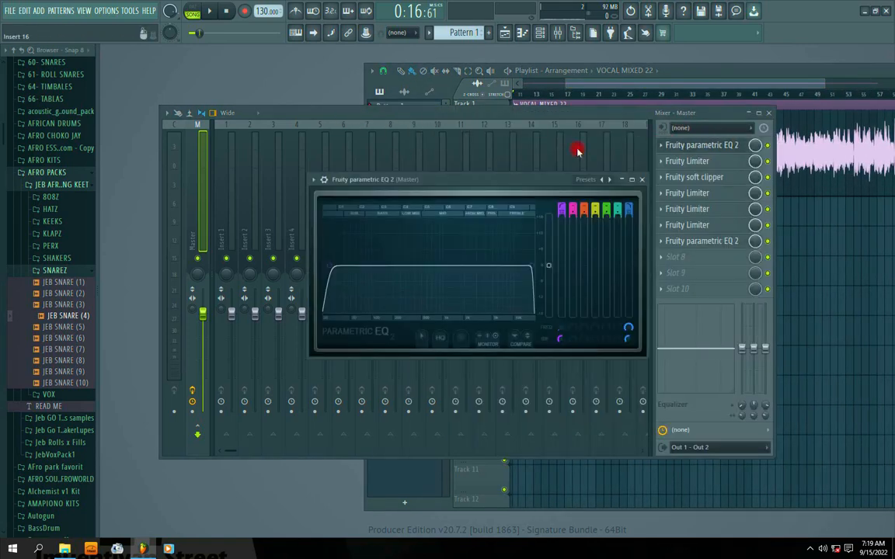
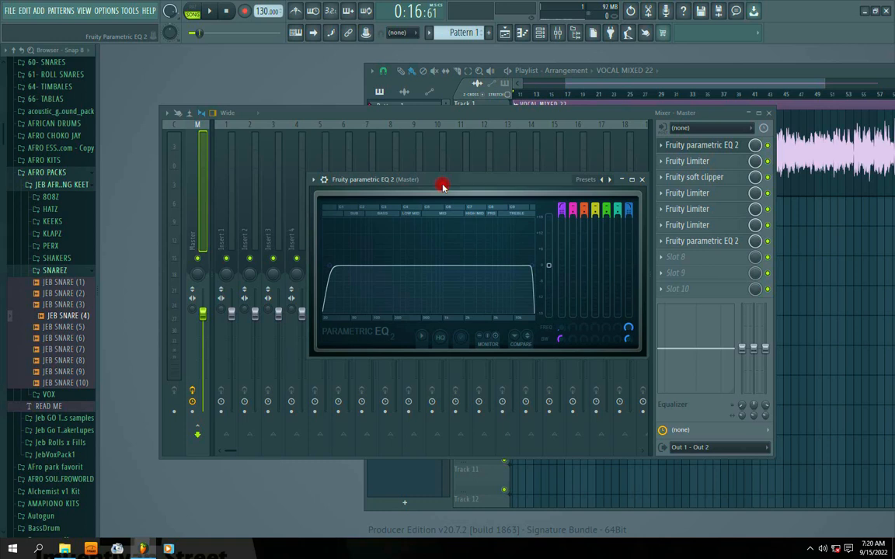
left_click_drag(443, 186, 398, 183)
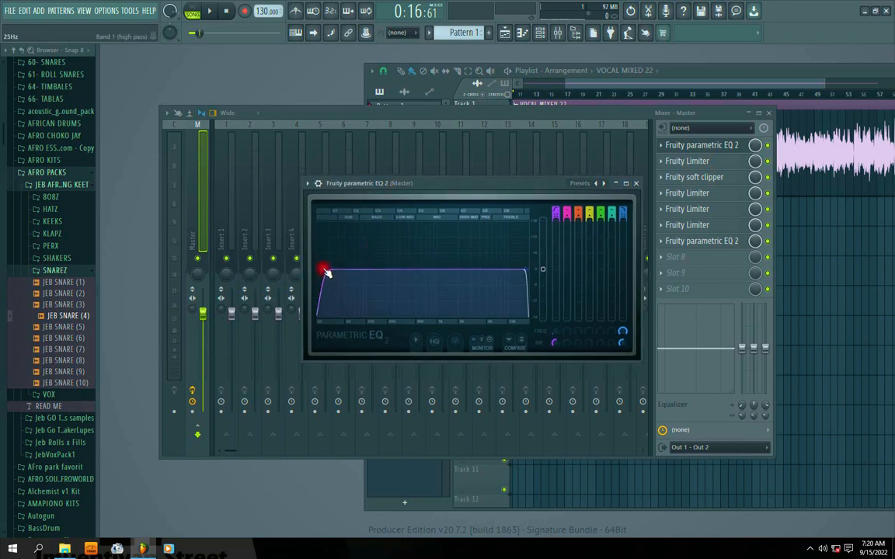
left_click_drag(326, 273, 322, 270)
left_click_drag(430, 183, 393, 185)
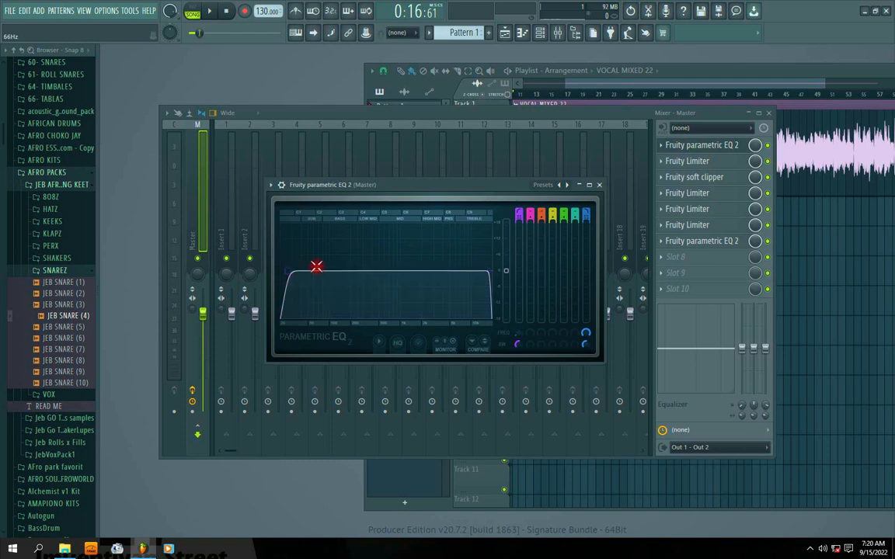
left_click_drag(487, 275, 490, 272)
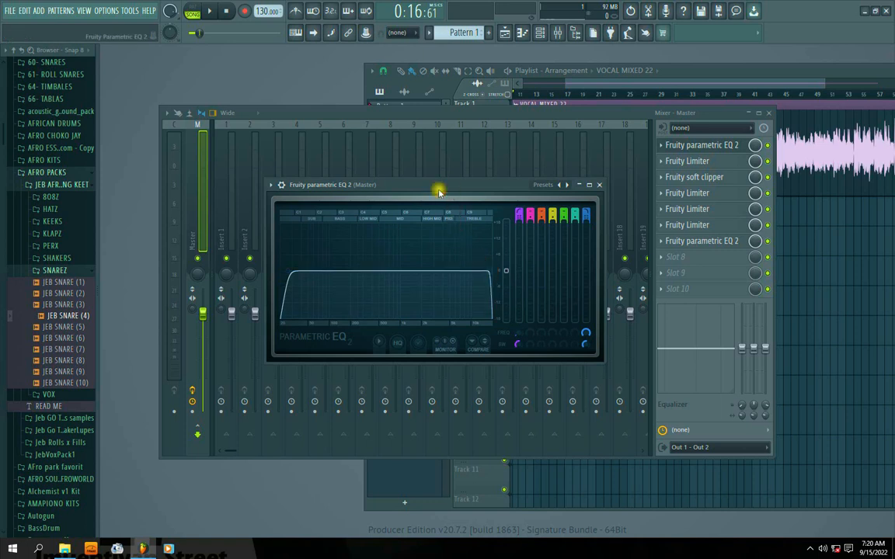
left_click_drag(438, 186, 449, 188)
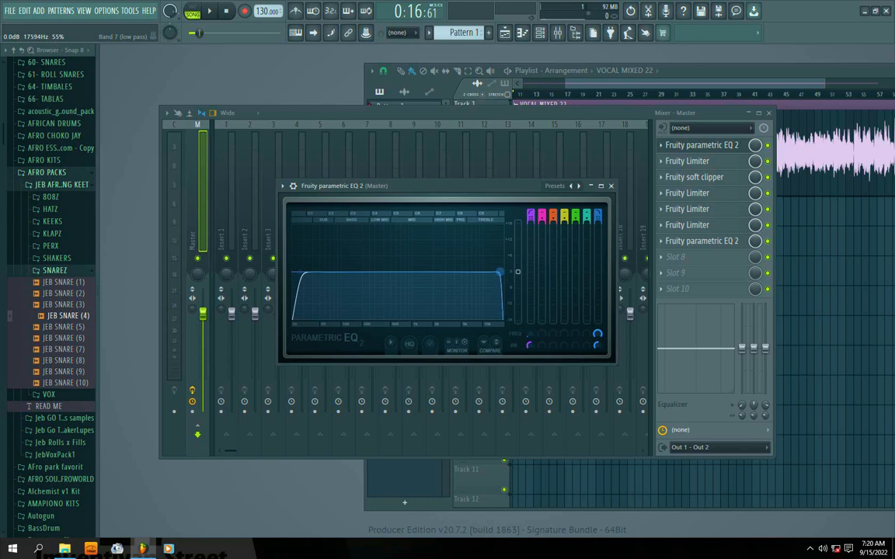
key("space")
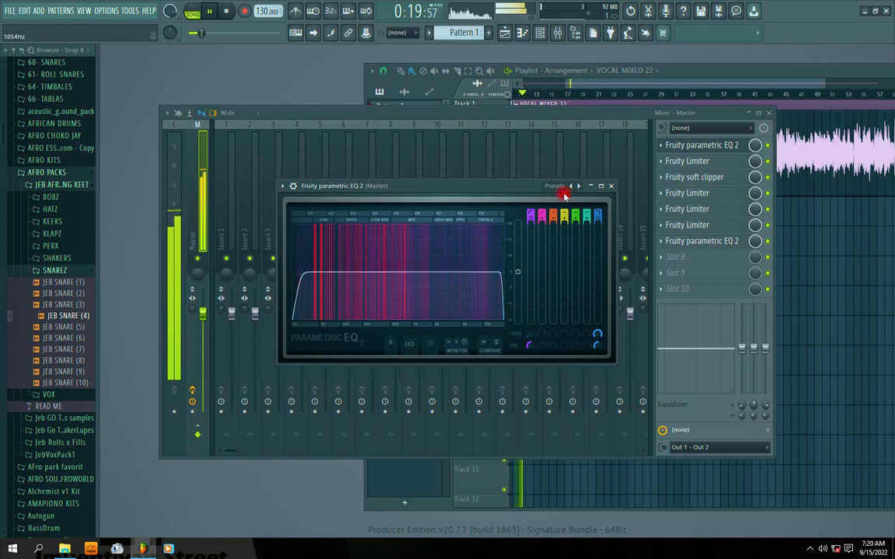
Step: Finish auditioning the song through the slot 1 Parametric EQ 2, stop playback and close the EQ
left_click_drag(301, 273, 299, 271)
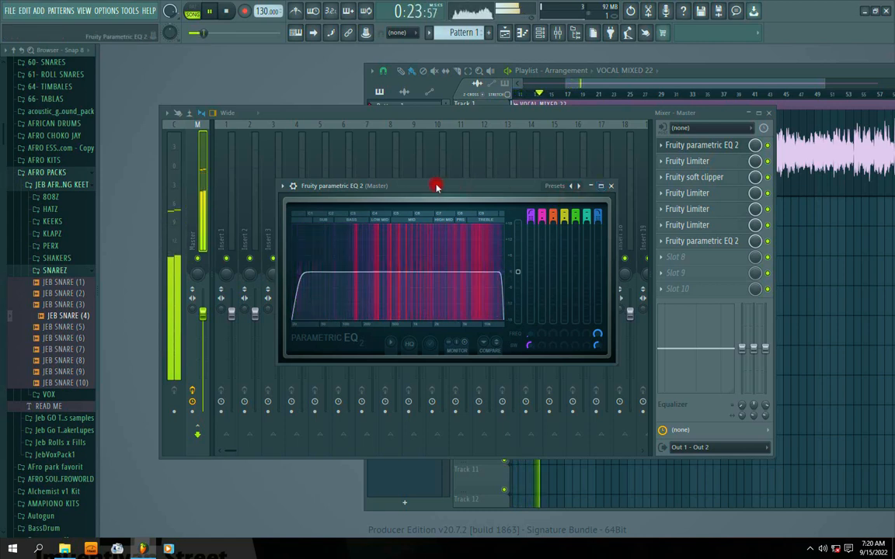
key("space")
left_click(600, 186)
left_click(889, 49)
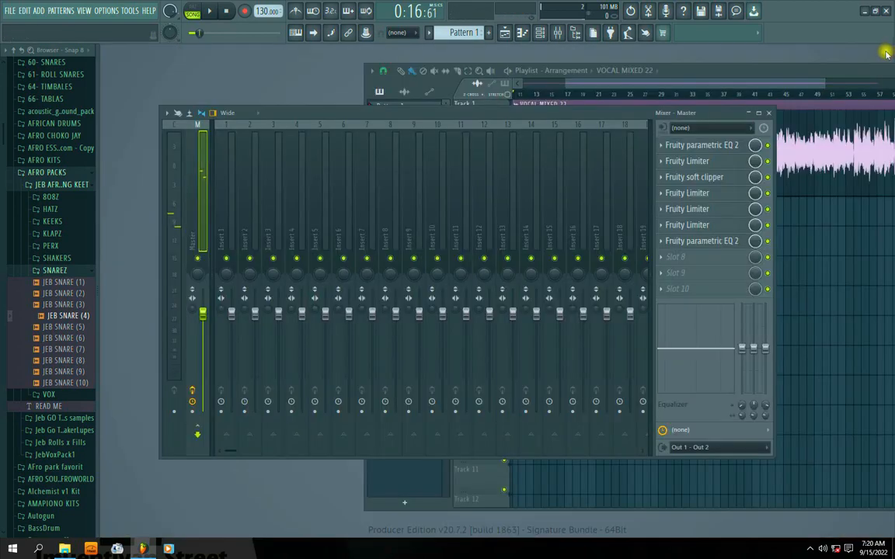
Step: Open the slot 2 Fruity Limiter, enlarge its window and play the song to display its compression curve
left_click(673, 161)
key("space")
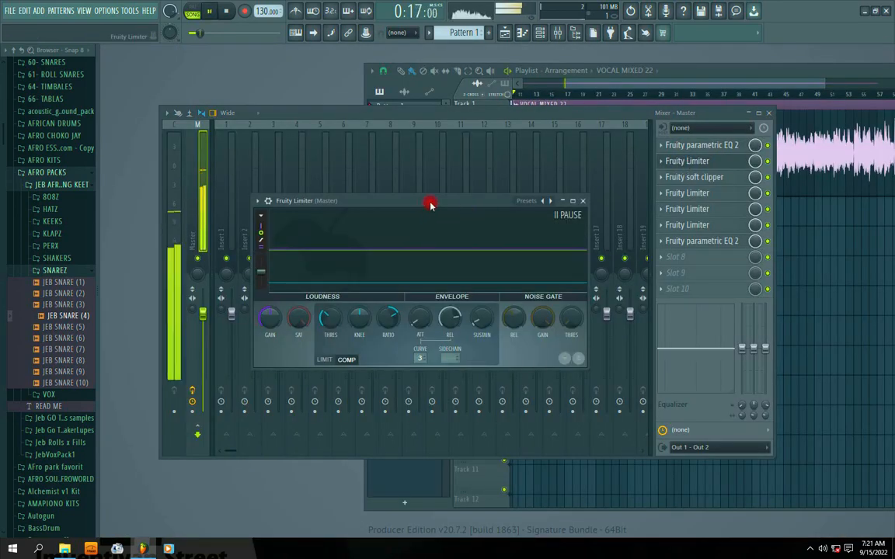
left_click_drag(430, 203, 416, 202)
key("space")
left_click(538, 211)
key("space")
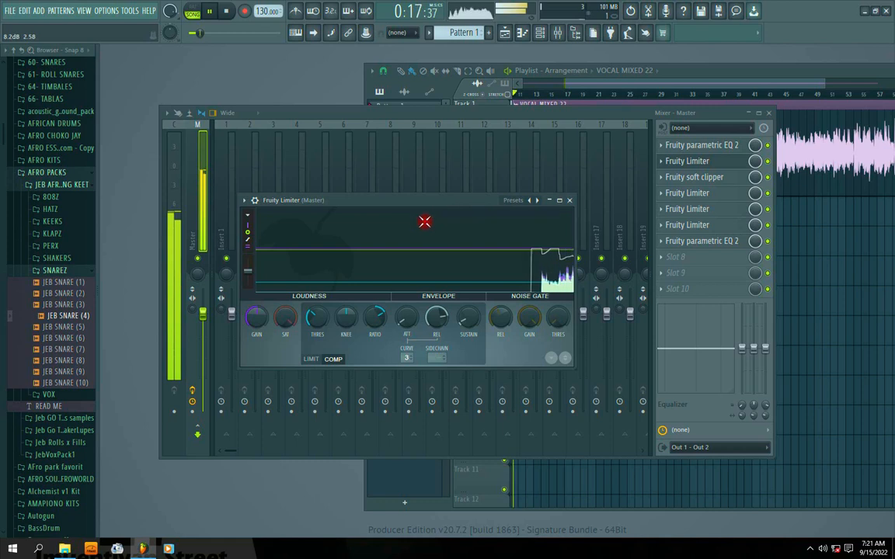
key("space")
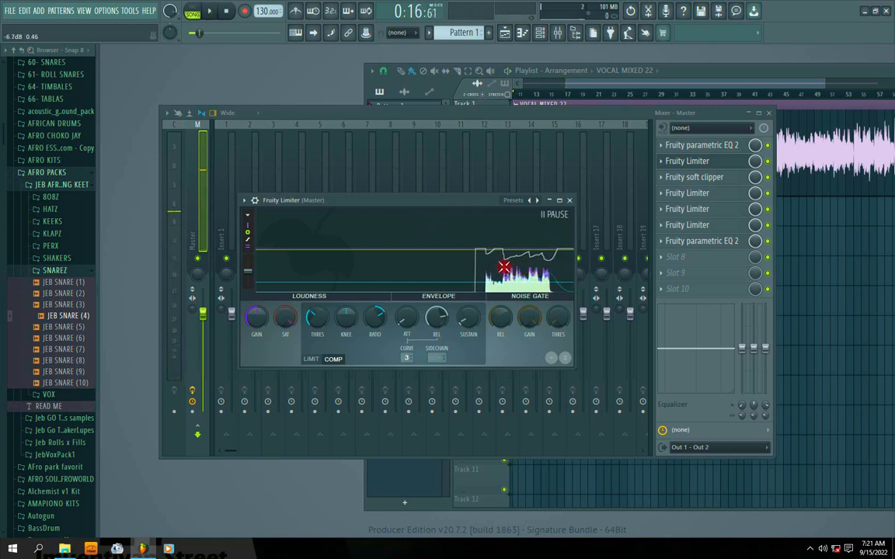
left_click_drag(574, 368, 754, 434)
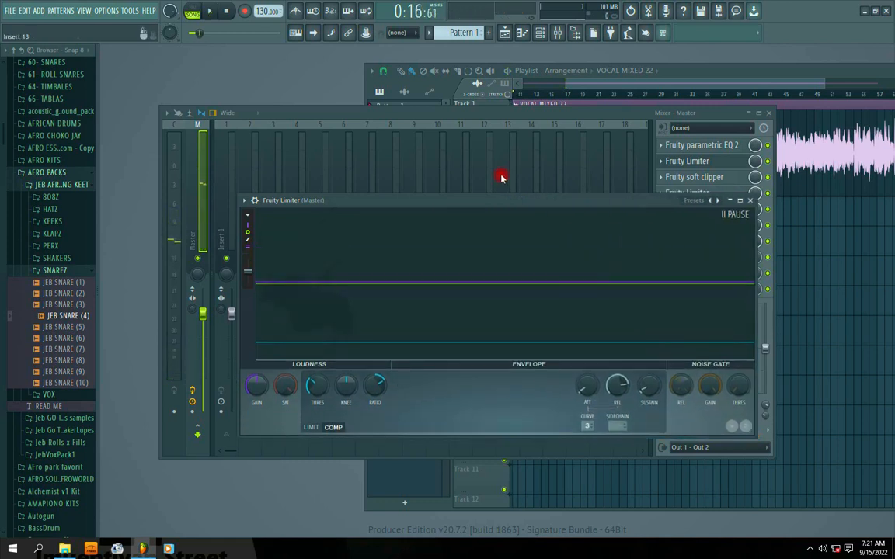
left_click_drag(508, 198, 410, 146)
key("space")
left_click(627, 170)
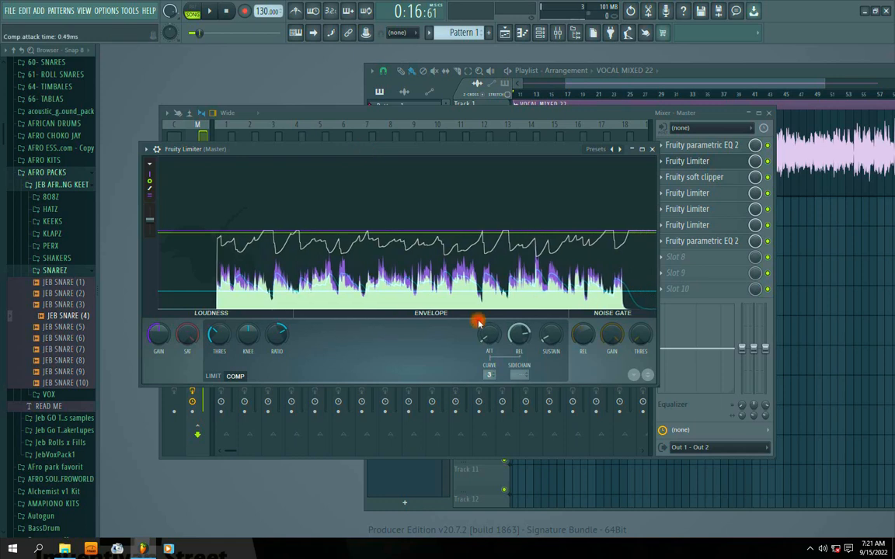
Step: Examine the slot 2 compressor's gain-reduction graph, threshold and attack settings, and close the limiter
mouse_move(474, 285)
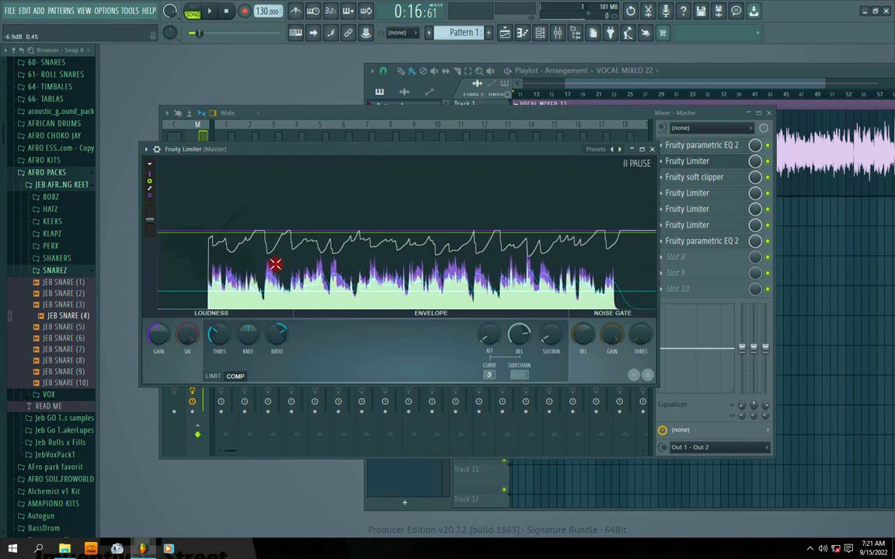
key("space")
left_click_drag(368, 152, 392, 156)
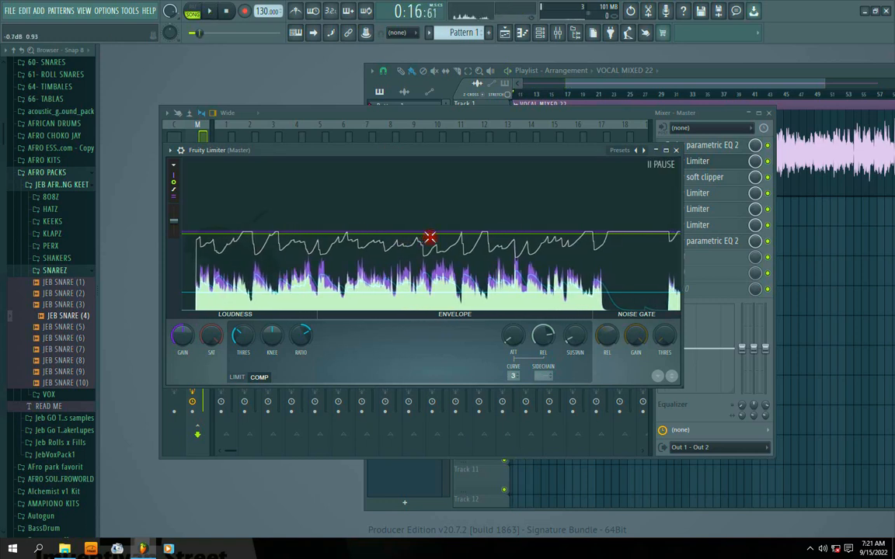
left_click_drag(374, 153, 389, 154)
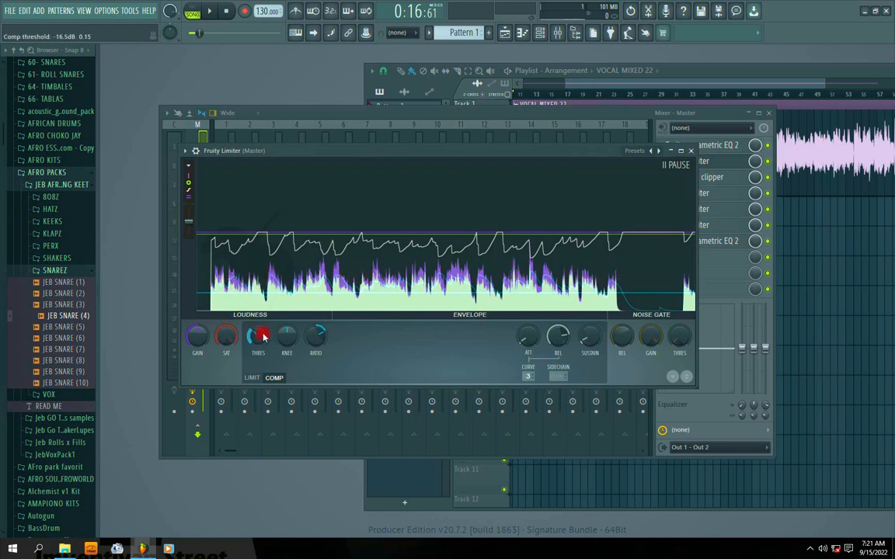
left_click_drag(257, 337, 397, 244)
left_click_drag(392, 150, 360, 151)
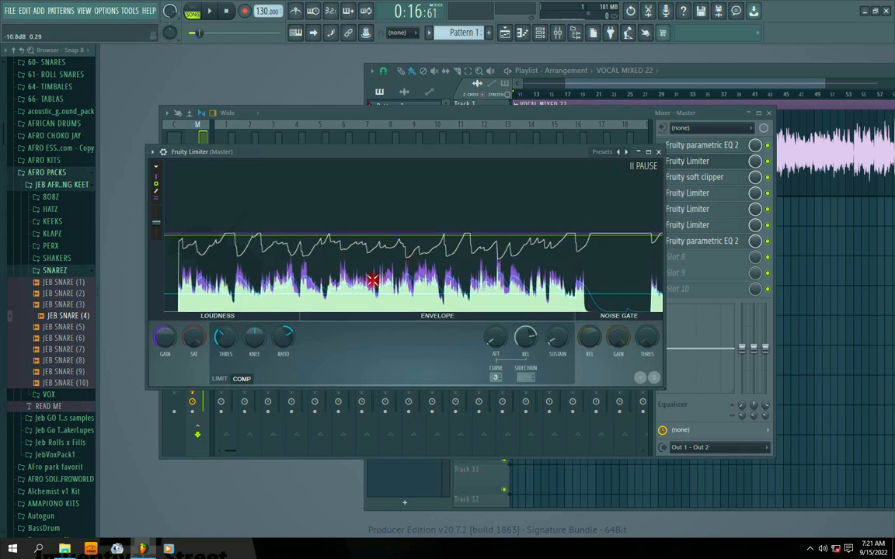
left_click_drag(302, 155, 346, 152)
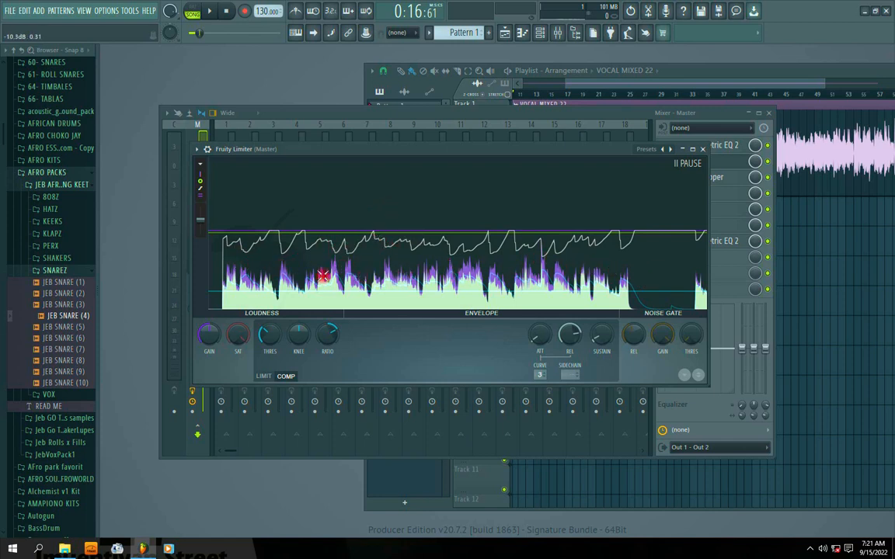
left_click_drag(506, 155, 465, 160)
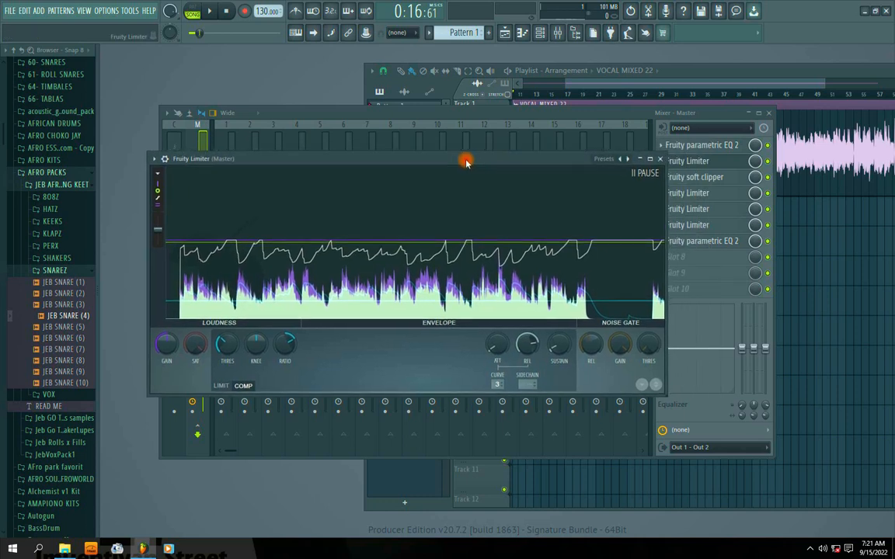
left_click_drag(310, 161, 354, 155)
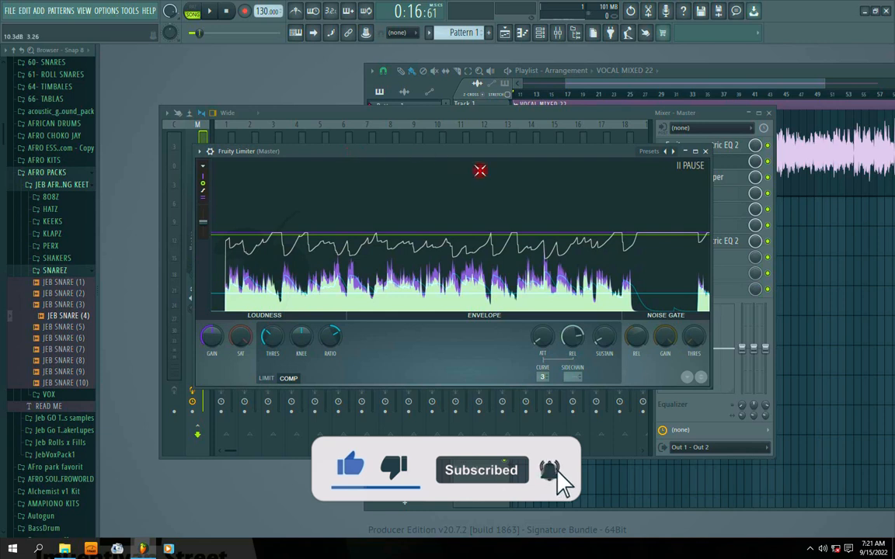
key("space")
left_click(709, 154)
key("space")
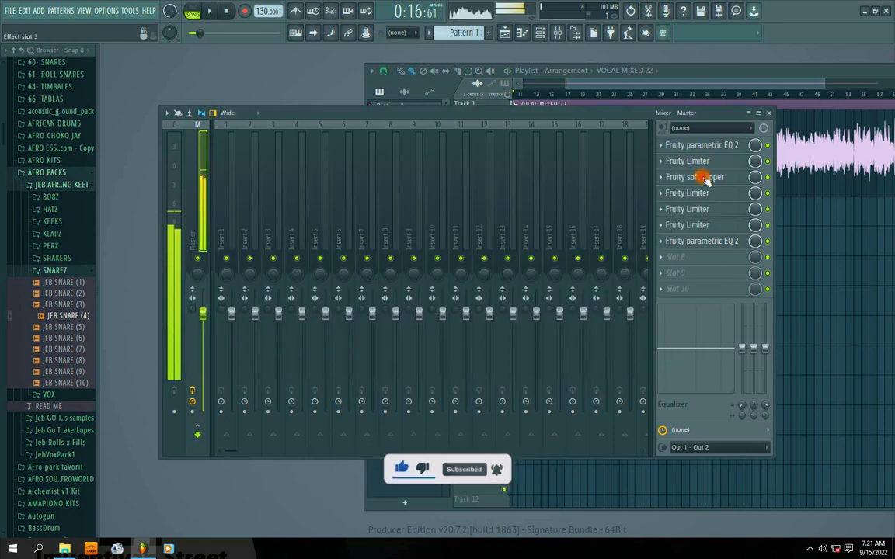
Step: Open the slot 3 Fruity soft clipper, review its threshold, post level and clipping curve, and close it
left_click(692, 177)
left_click_drag(425, 234, 386, 239)
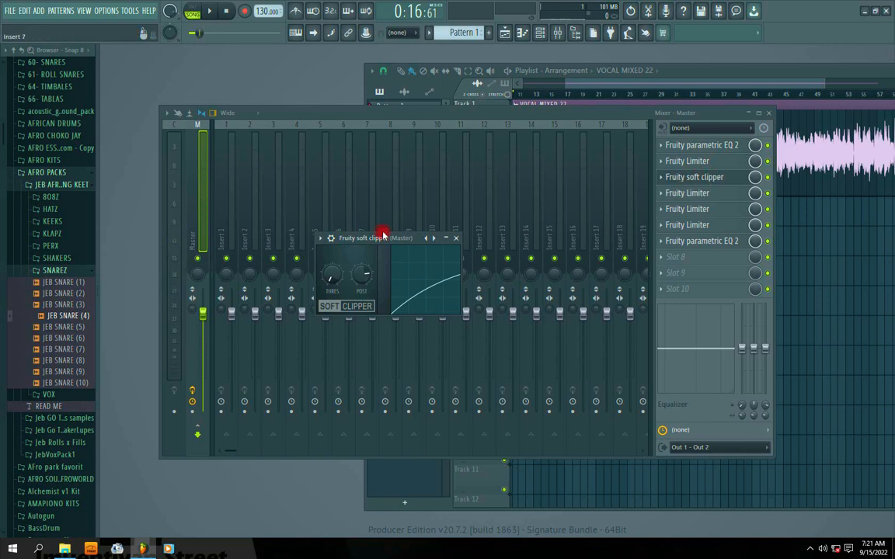
left_click_drag(389, 239, 351, 214)
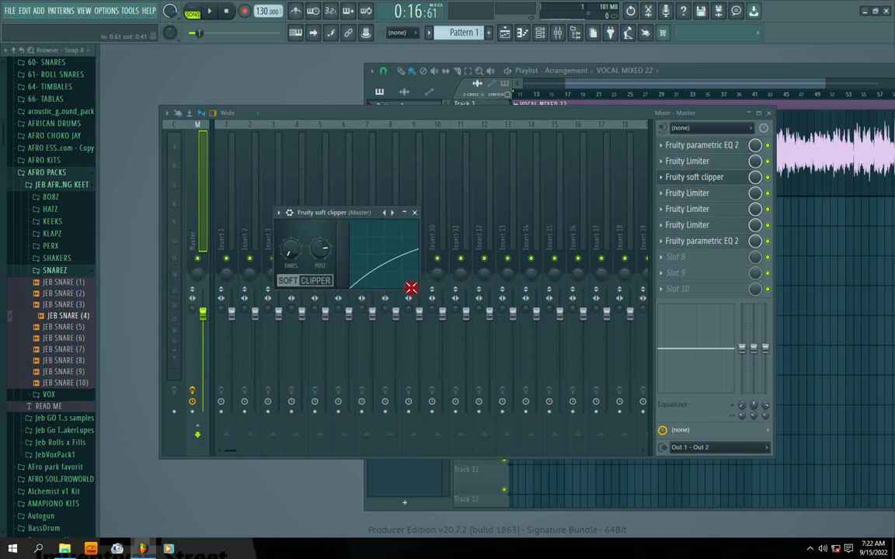
left_click_drag(299, 215, 325, 218)
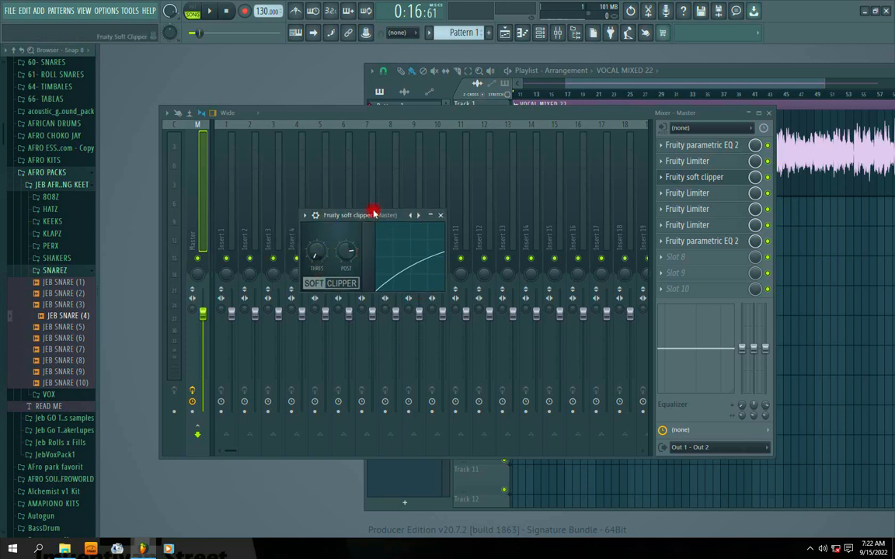
left_click_drag(371, 215, 380, 215)
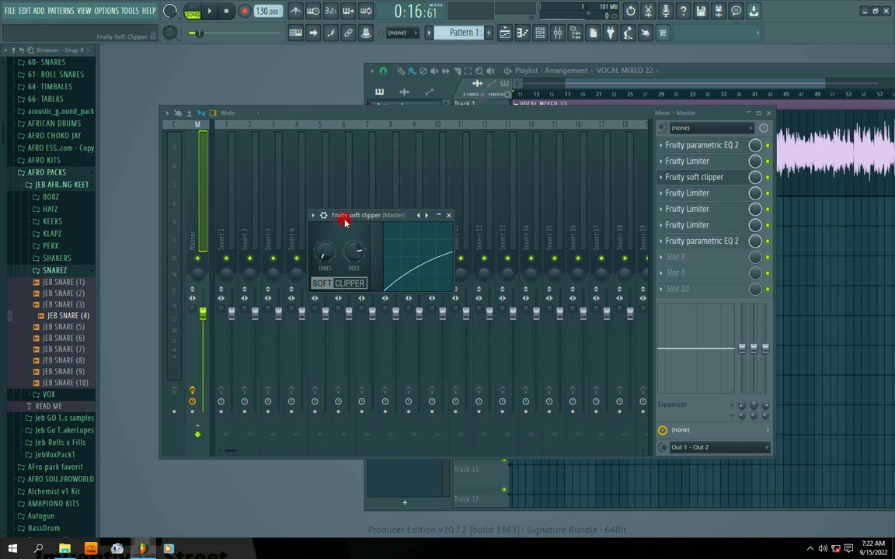
left_click_drag(371, 215, 337, 209)
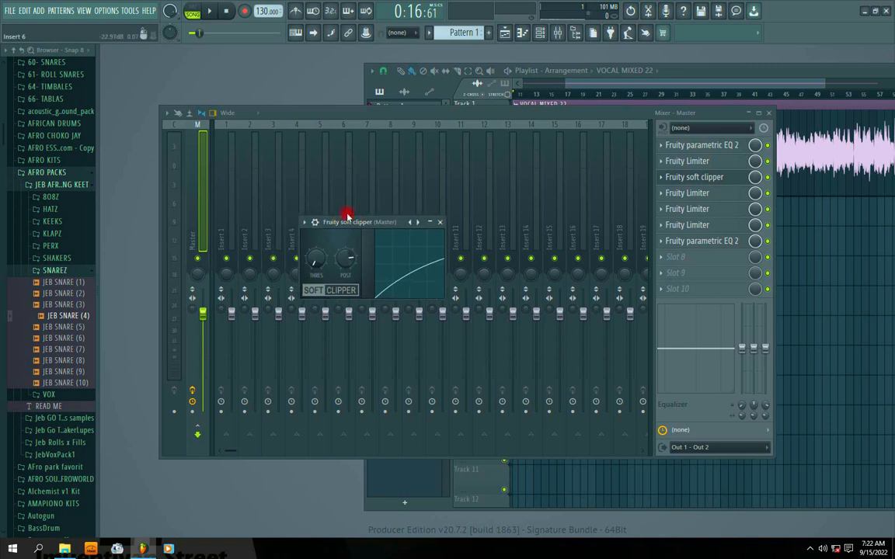
left_click(414, 208)
Step: Open the slot 4 Fruity Limiter, review its gain and ceiling in limit mode, and close it
left_click(700, 198)
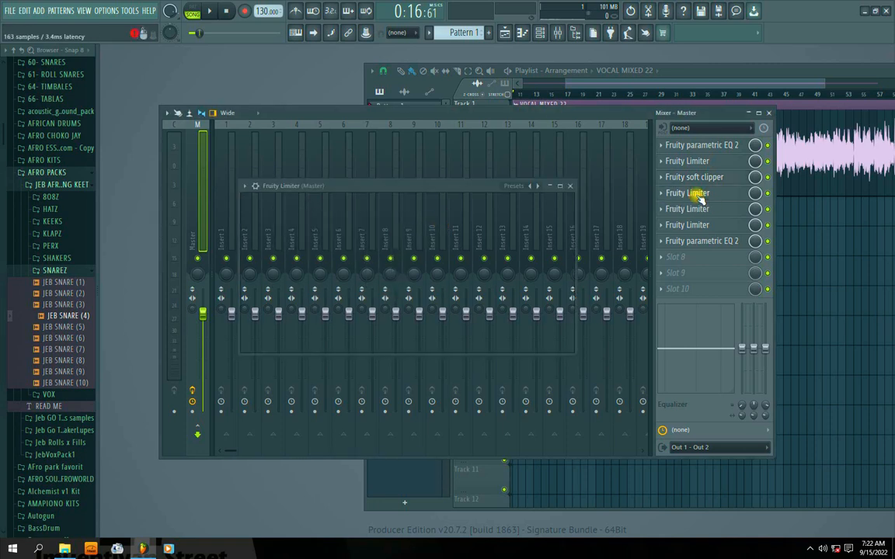
left_click_drag(366, 180, 350, 187)
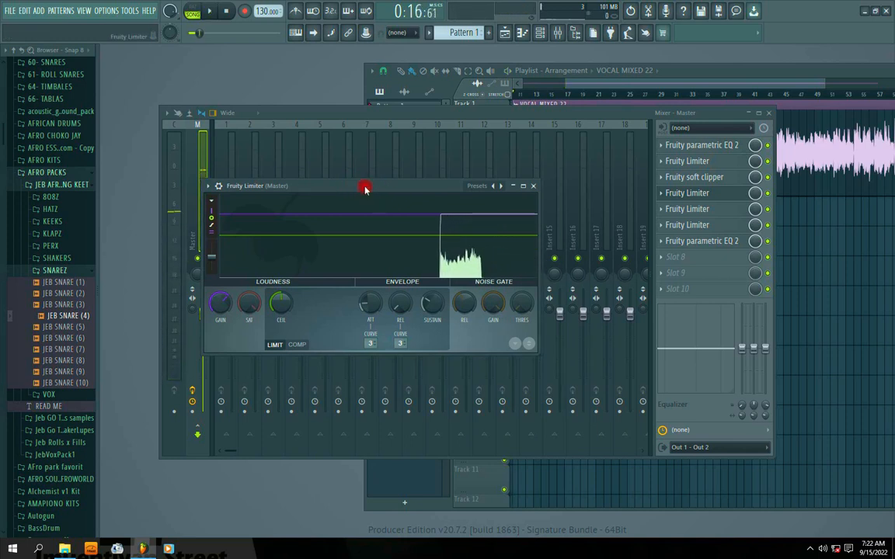
left_click_drag(347, 186, 372, 182)
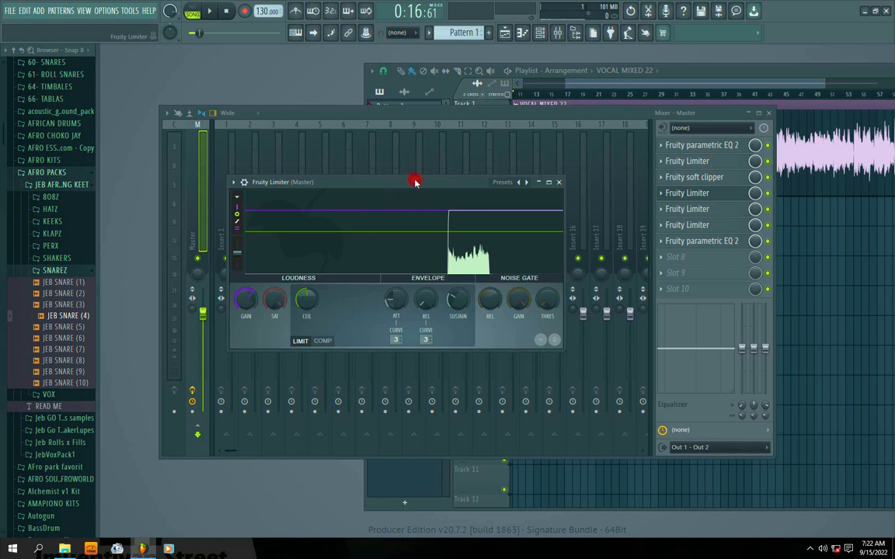
key("space")
left_click(559, 189)
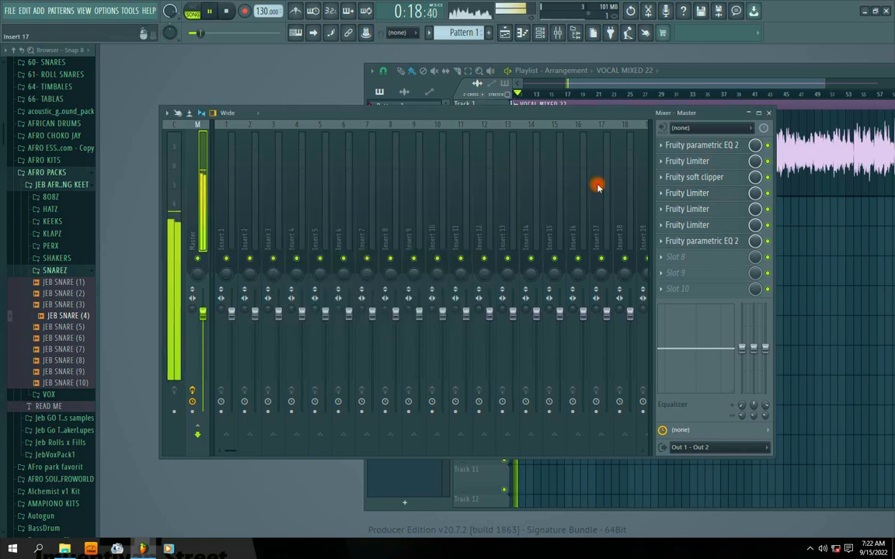
Step: Open the slot 6 Fruity Limiter, play the song to examine its peak levels on the graph, and close it
left_click(695, 224)
key("space")
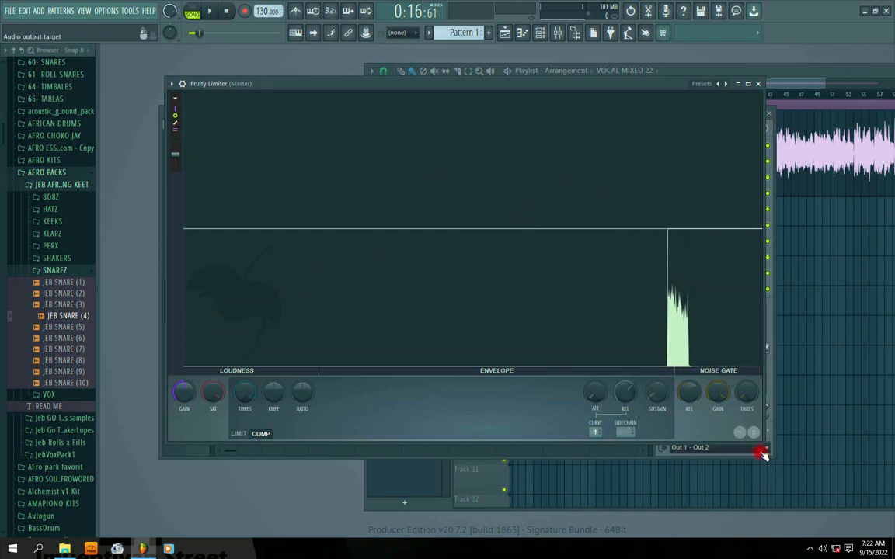
left_click_drag(596, 85, 390, 87)
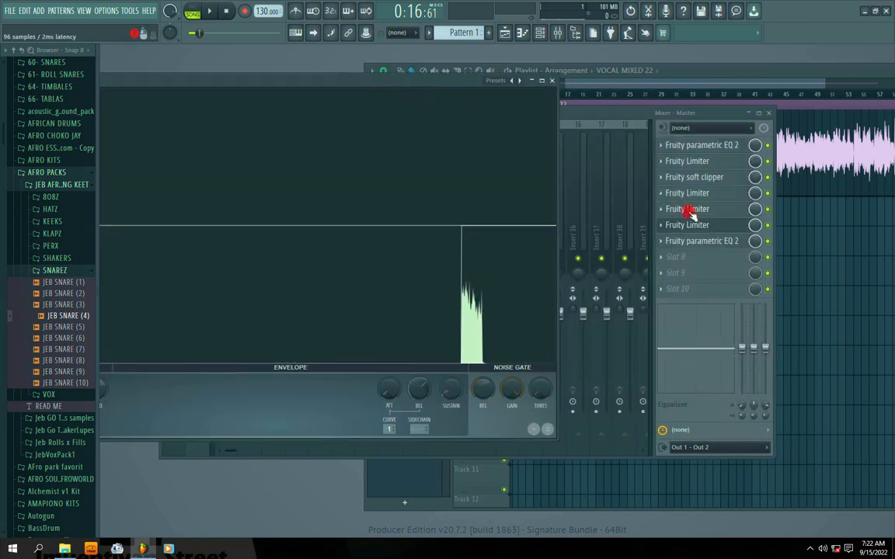
key("space")
left_click_drag(311, 84, 490, 82)
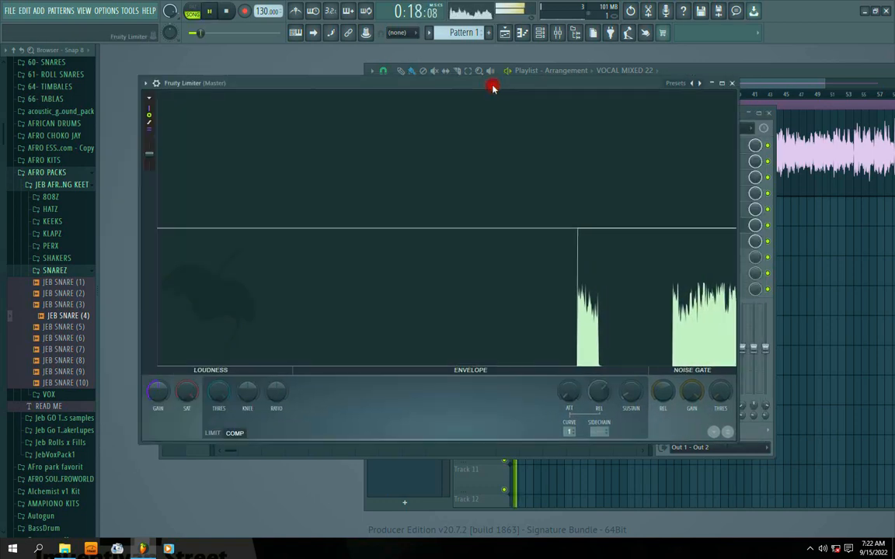
key("space")
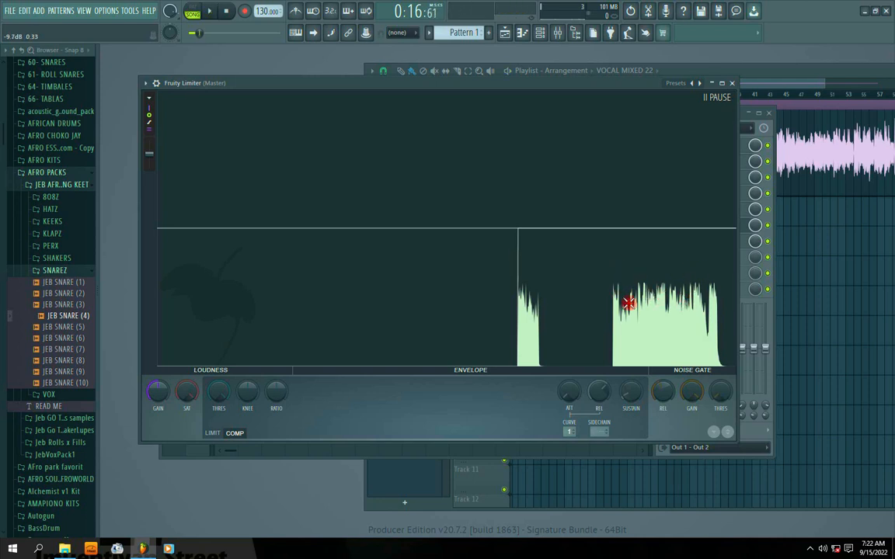
key("space")
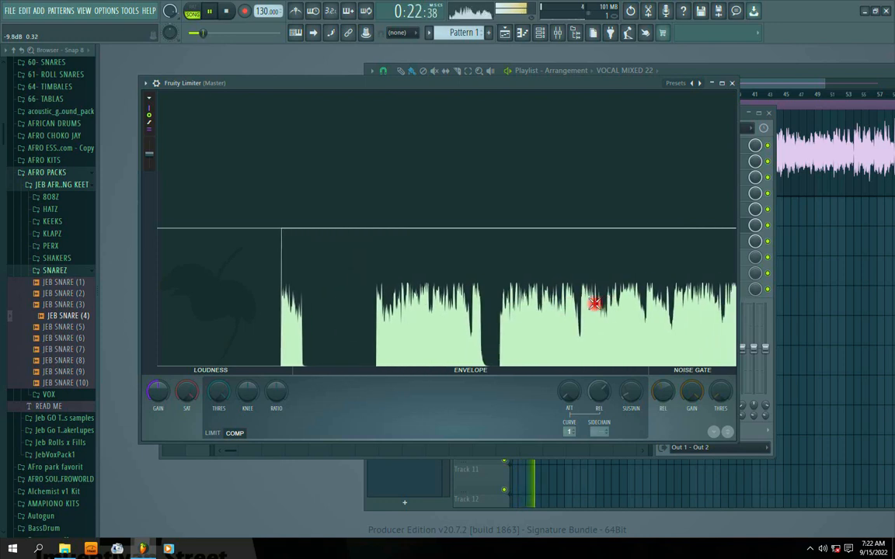
key("space")
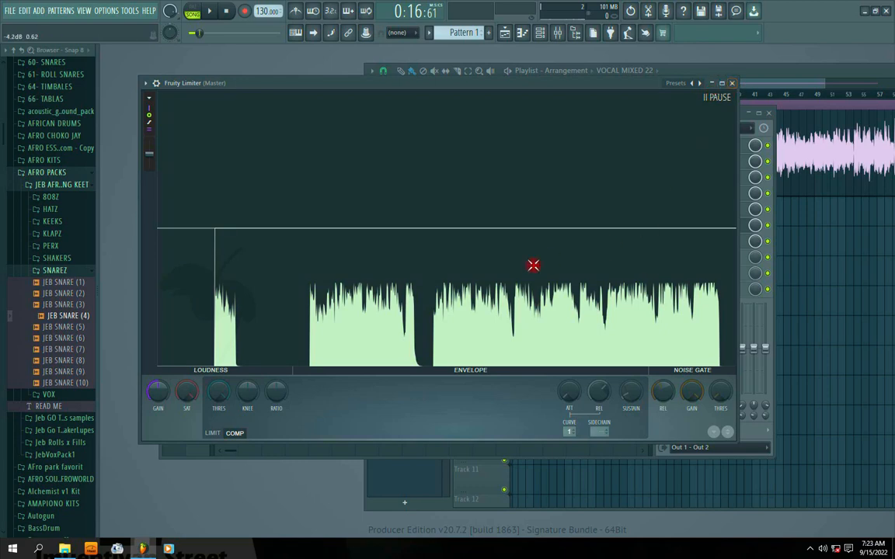
left_click(732, 83)
Step: Move the slot 6 Fruity Limiter down one slot below the Parametric EQ 2, and open that EQ
left_click(660, 225)
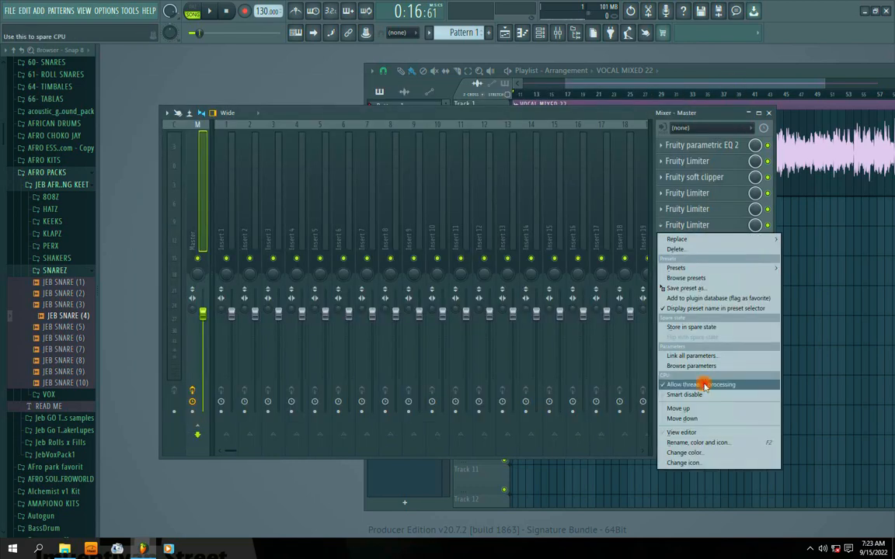
left_click(700, 419)
left_click(690, 225)
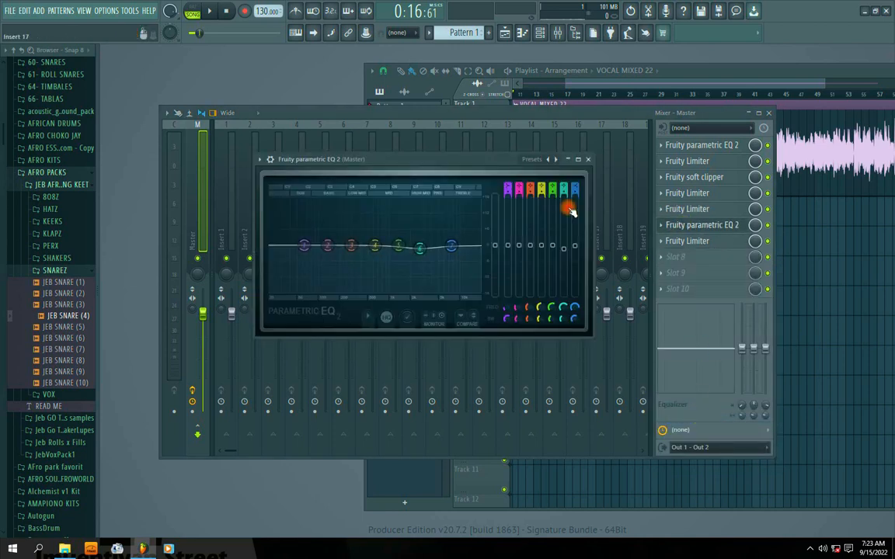
Step: Review the slot 6 Parametric EQ 2 curve around the band 6 peaking dip with brief playback
mouse_move(398, 161)
left_mouse_down()
mouse_move(408, 178)
mouse_move(392, 179)
left_mouse_up()
left_click(459, 262)
key("space")
key("space")
left_click(438, 272)
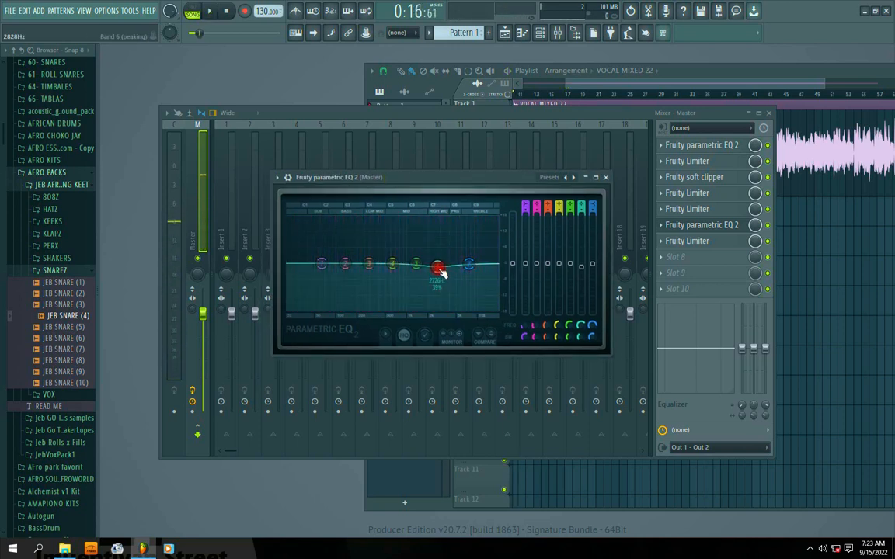
mouse_move(441, 270)
left_mouse_down()
mouse_move(442, 308)
mouse_move(443, 271)
left_mouse_up()
left_click_drag(416, 179, 405, 179)
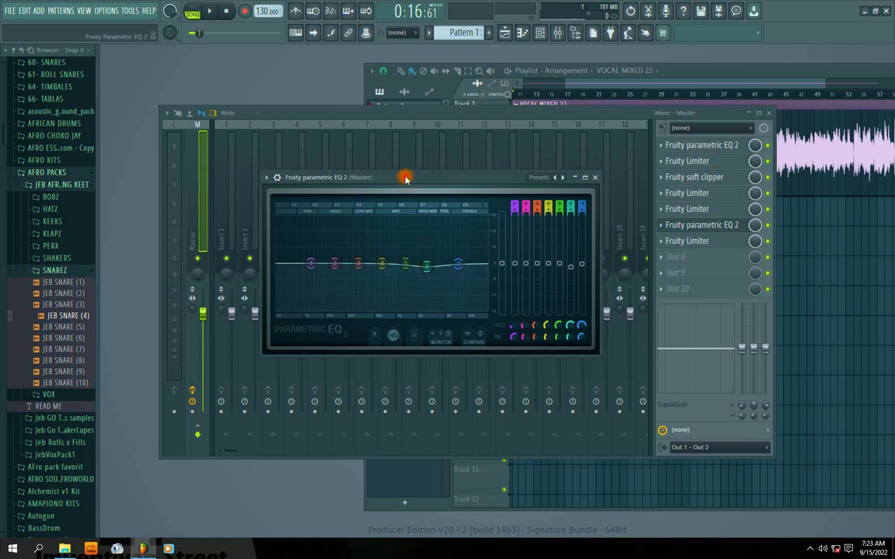
left_click_drag(429, 265, 433, 266)
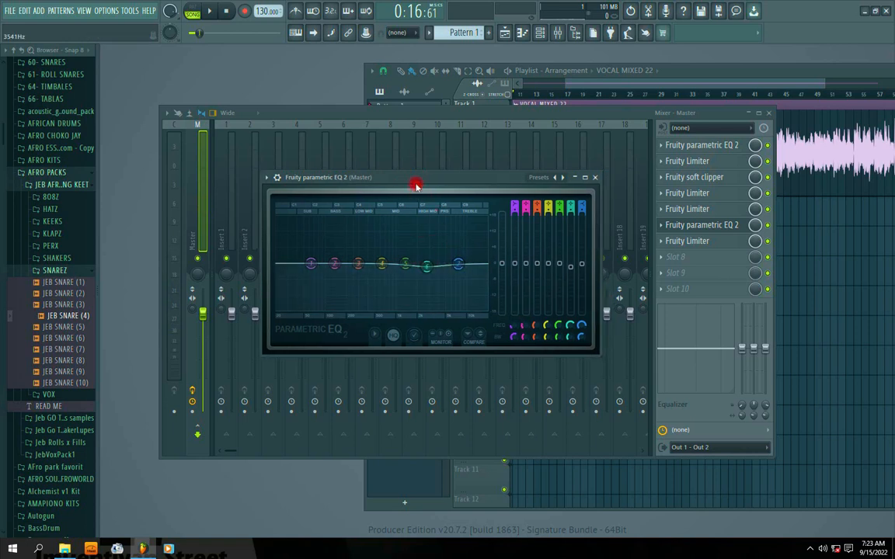
Step: Replay short passages of the song to examine the spectrum around bands 6 and 7 in the slot 6 Parametric EQ 2
left_click_drag(416, 180, 407, 179)
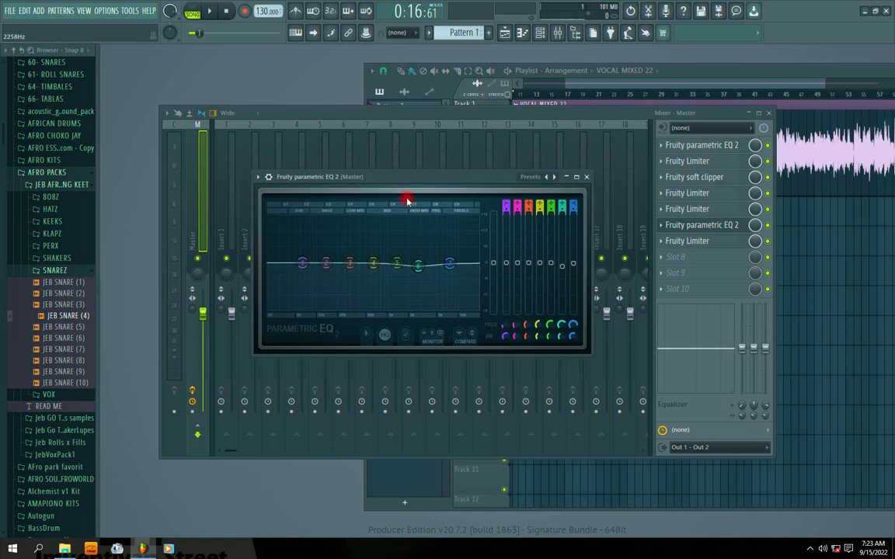
key("space")
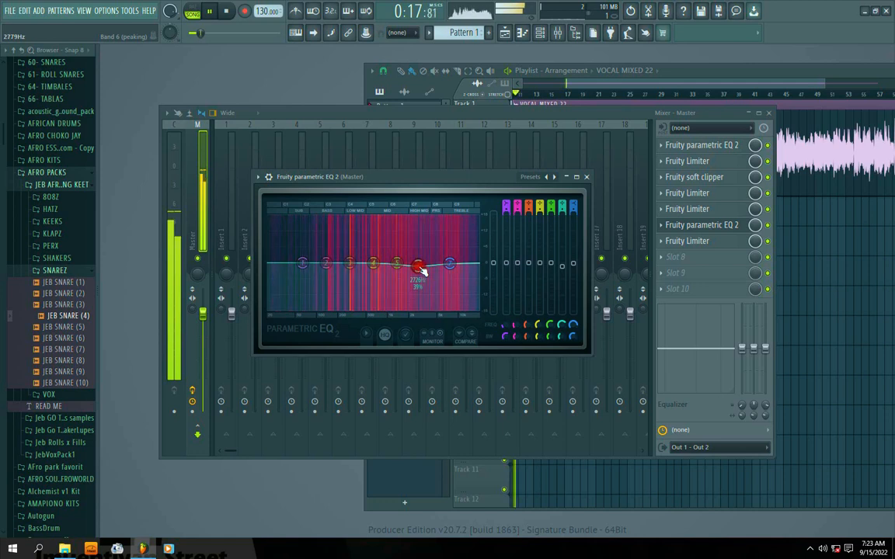
key("space")
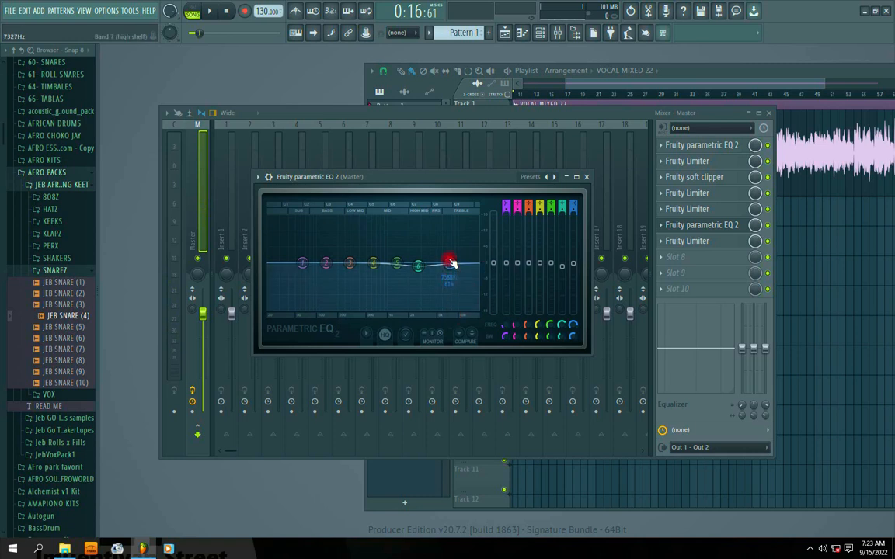
left_click_drag(427, 178, 422, 178)
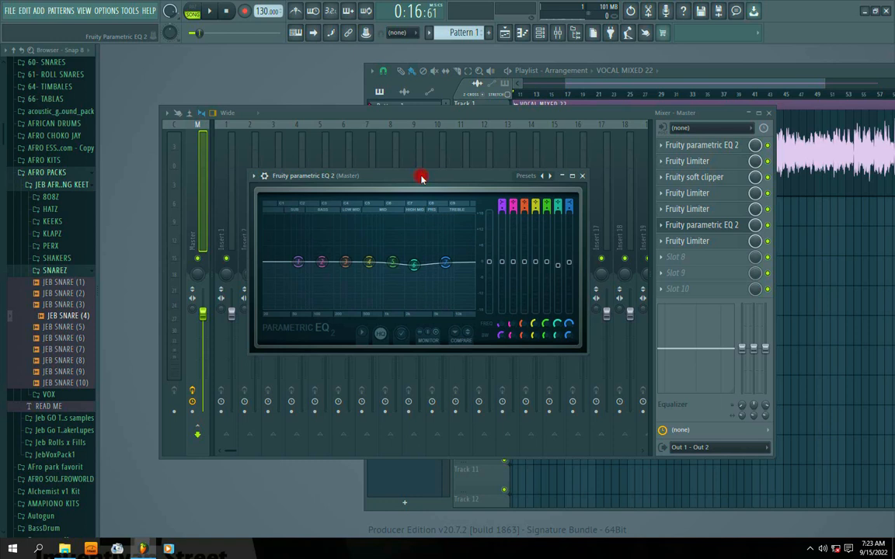
key("space")
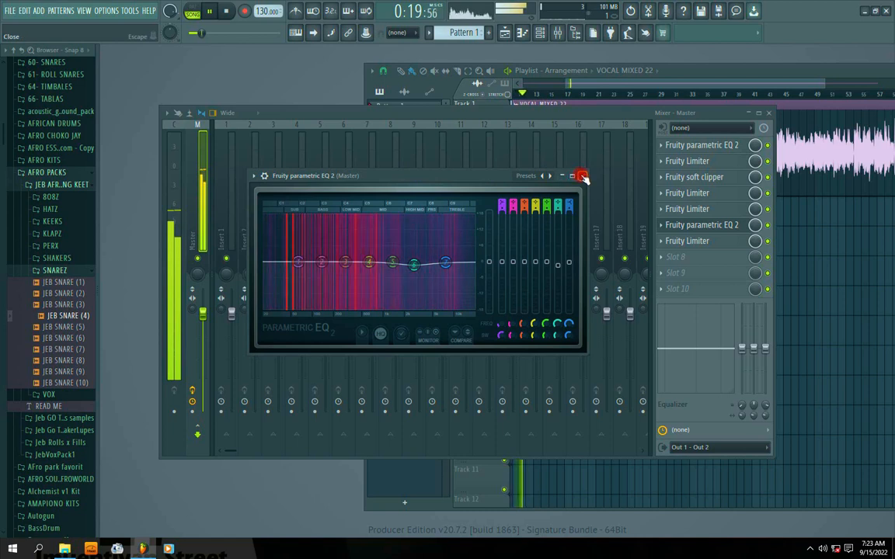
key("space")
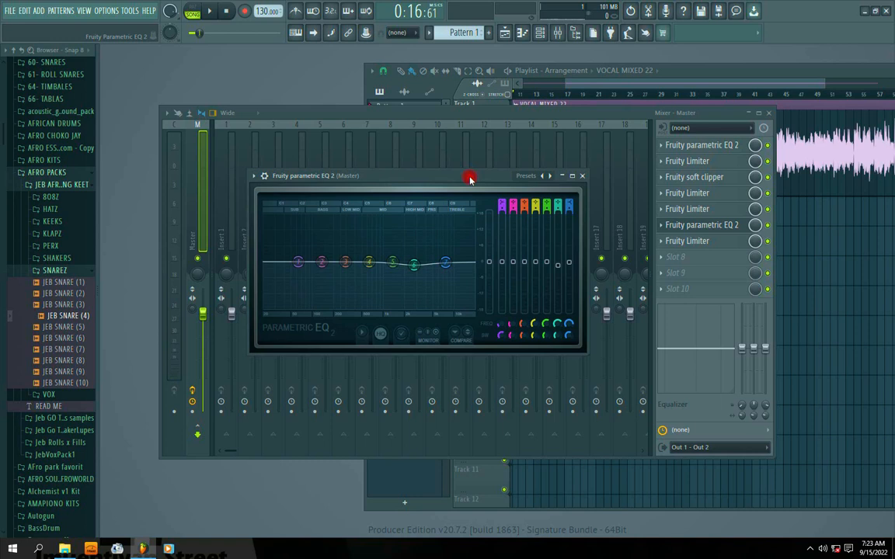
key("space")
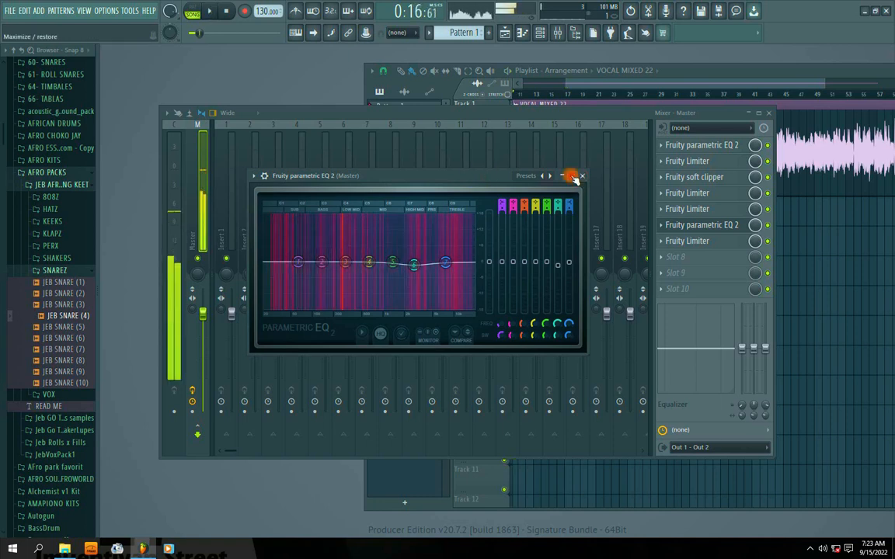
Step: Open the slot 7 Fruity Limiter, shrink and reposition its window over the mixer, and play the song briefly to view its levels
left_click(690, 240)
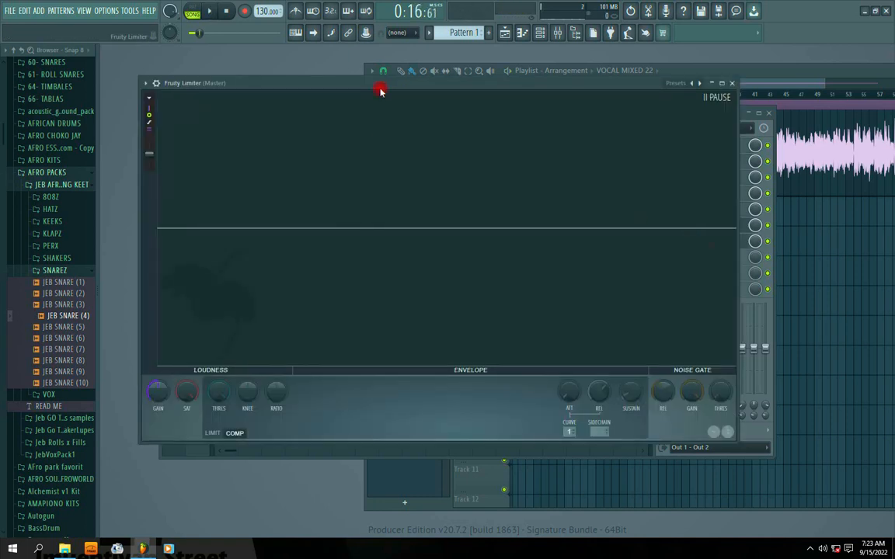
left_click_drag(380, 87, 401, 122)
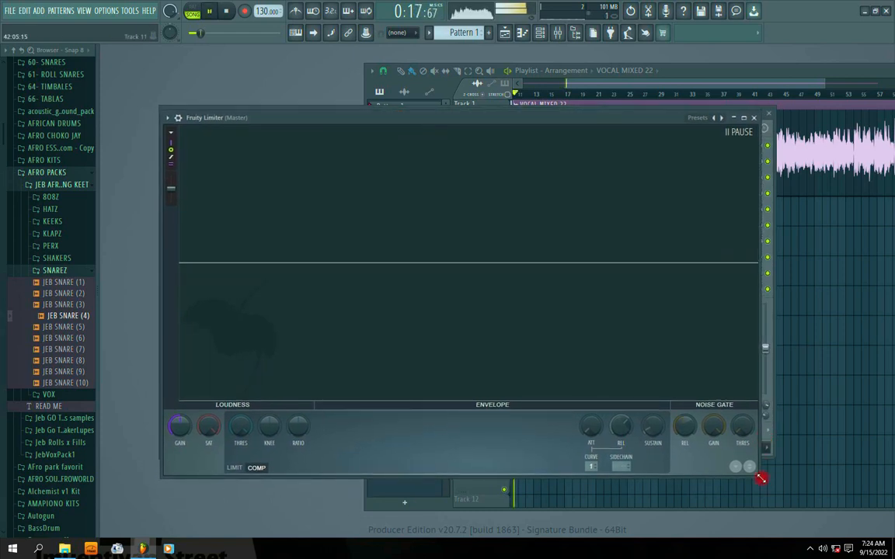
key("space")
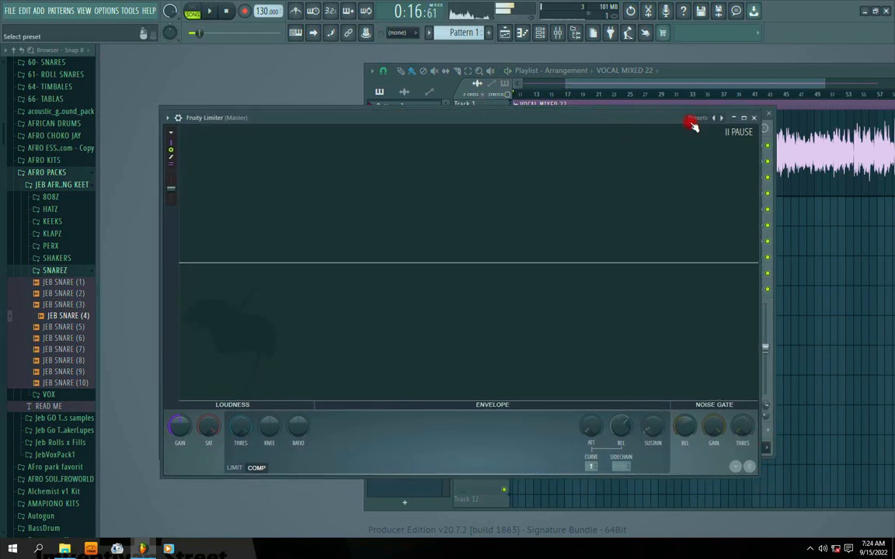
key("space")
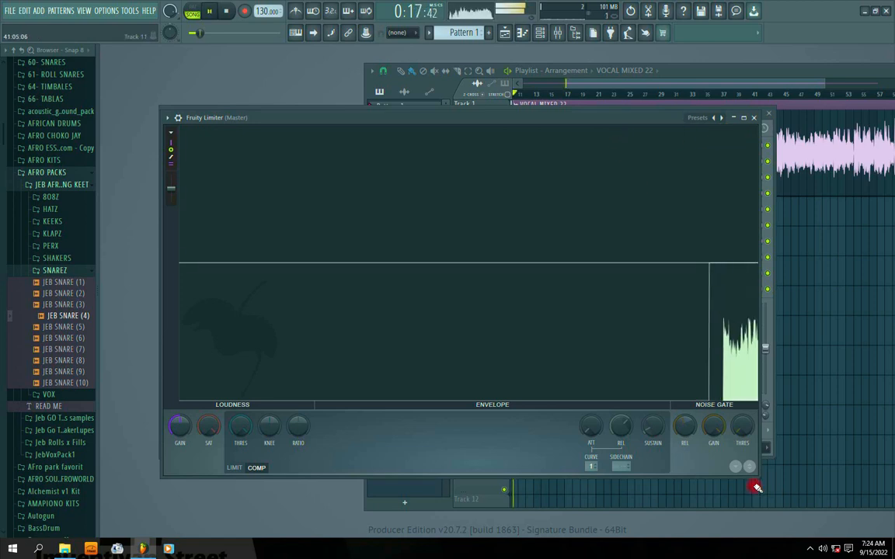
left_click_drag(757, 477, 649, 272)
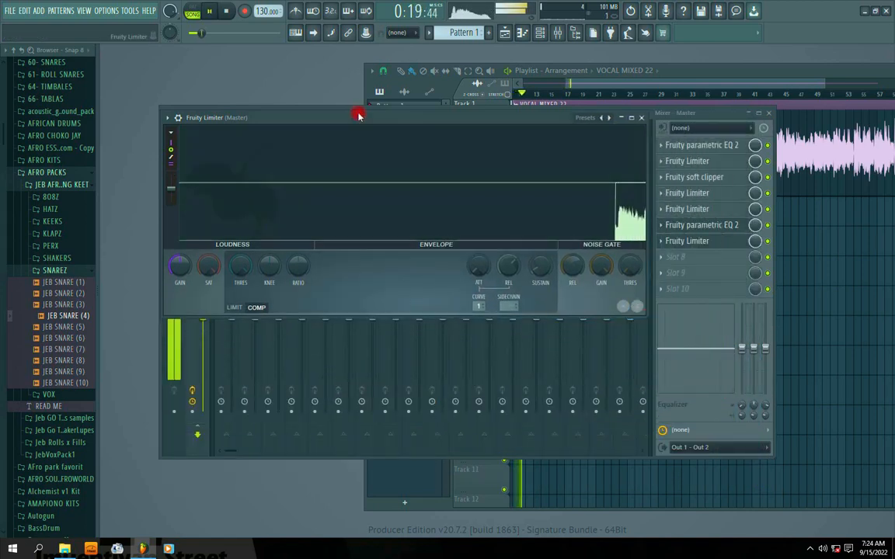
left_click_drag(360, 114, 386, 156)
key("space")
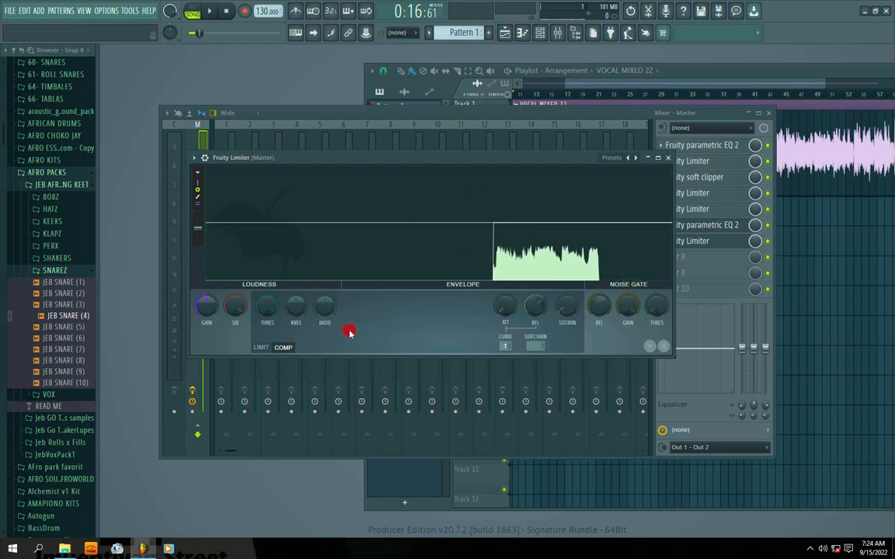
Step: Switch the slot 7 Fruity Limiter to limit mode, reset its ceiling to 0.0 dB, and check the level with brief playback
left_click(260, 347)
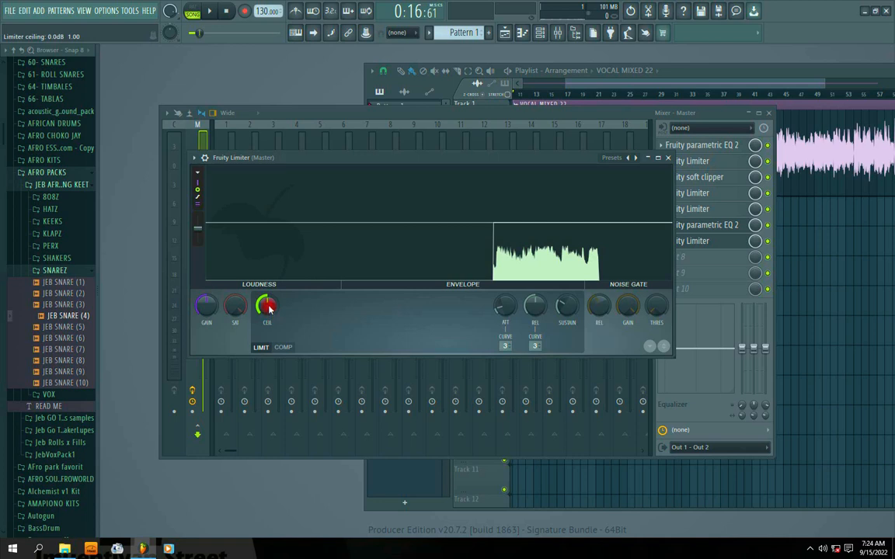
left_click_drag(268, 308, 268, 264)
right_click(269, 306)
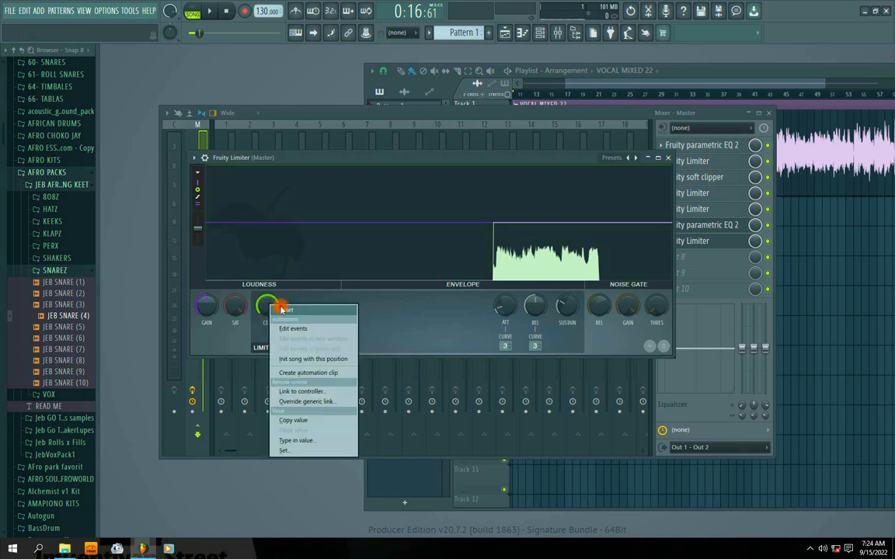
left_click(287, 313)
key("space")
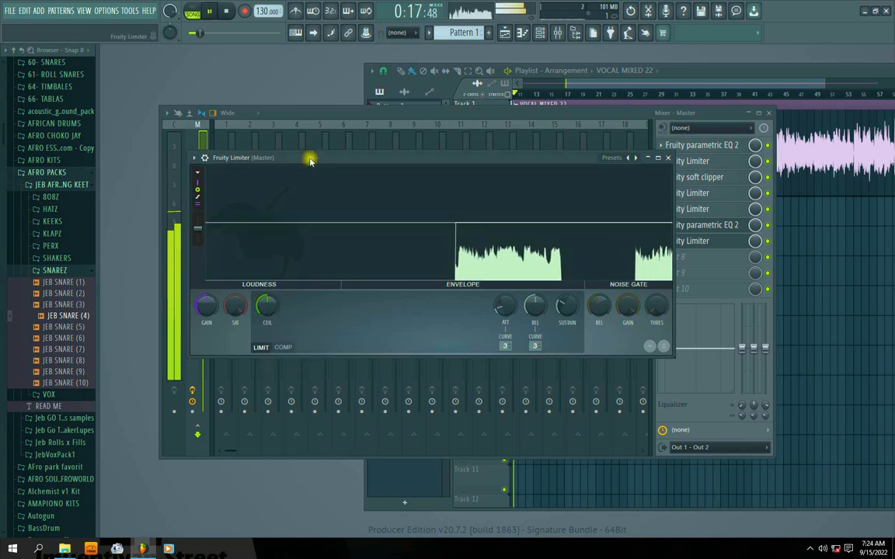
left_click_drag(310, 156, 313, 163)
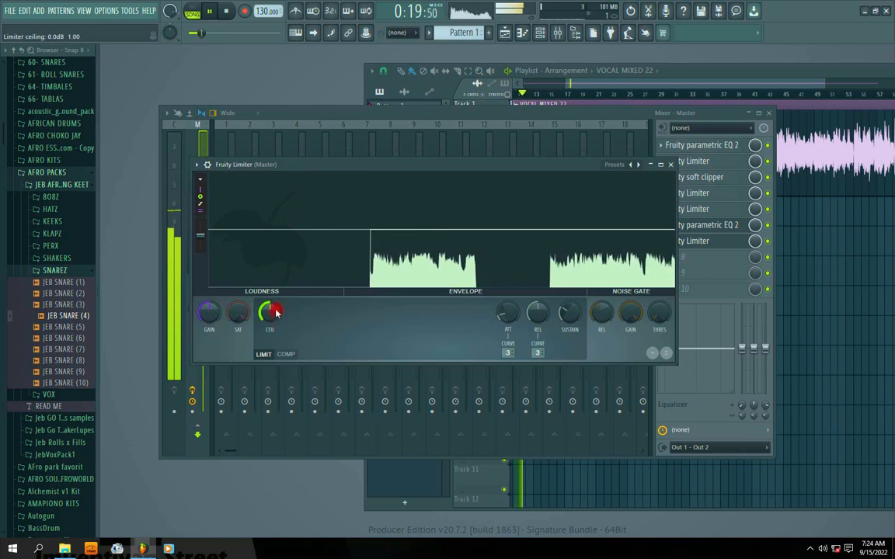
key("space")
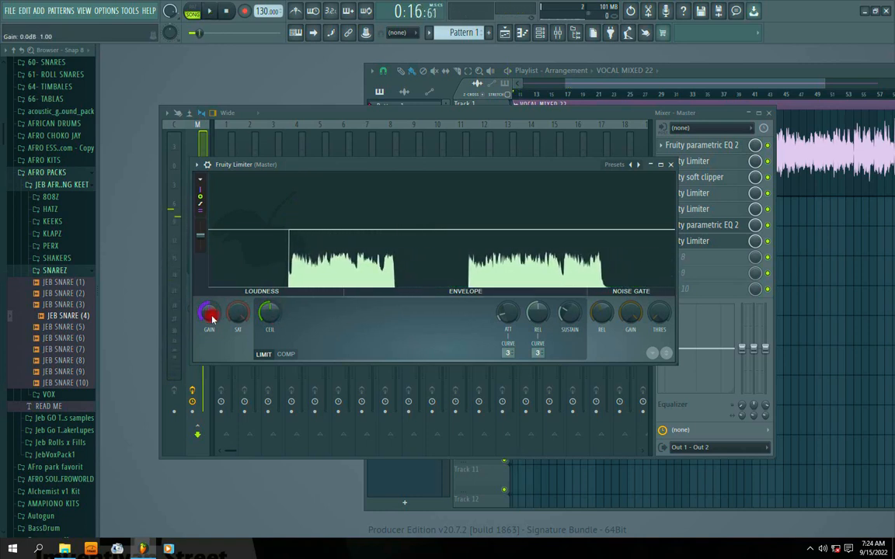
Step: Raise the slot 7 limiter's gain in stages past 5.5 dB, checking with playback, until the peaks cross the ceiling line
left_click_drag(209, 314, 210, 294)
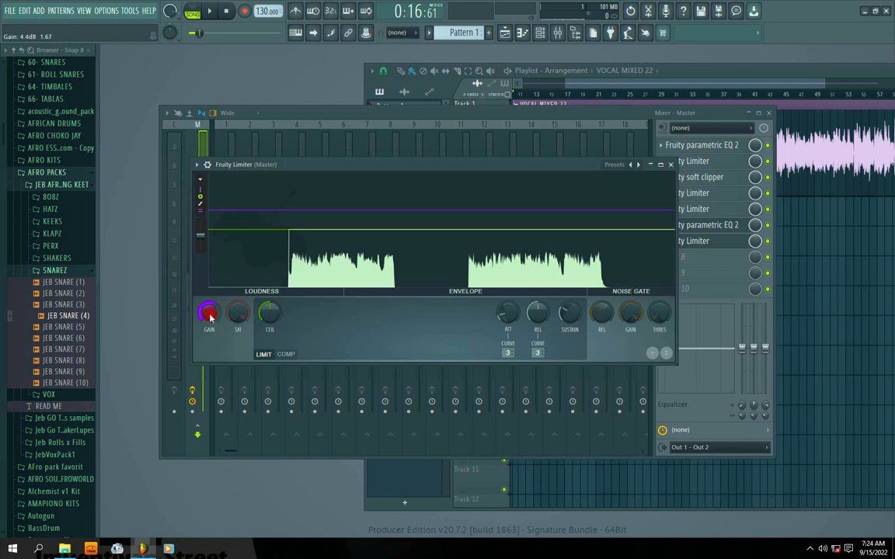
left_click_drag(209, 315, 209, 314)
key("space")
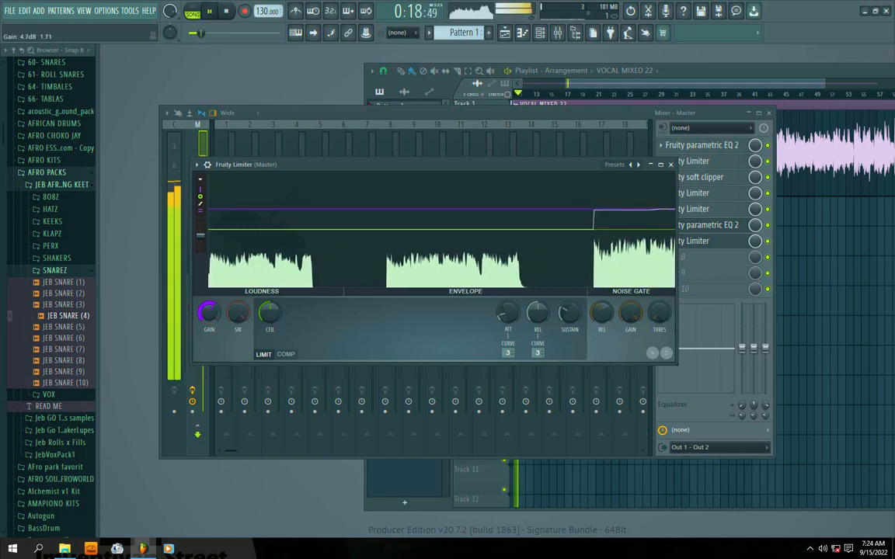
key("space")
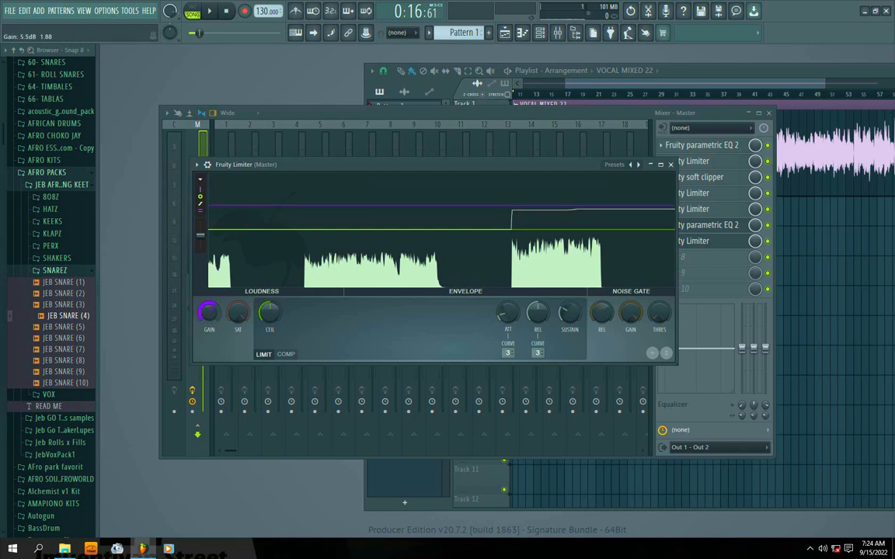
key("space")
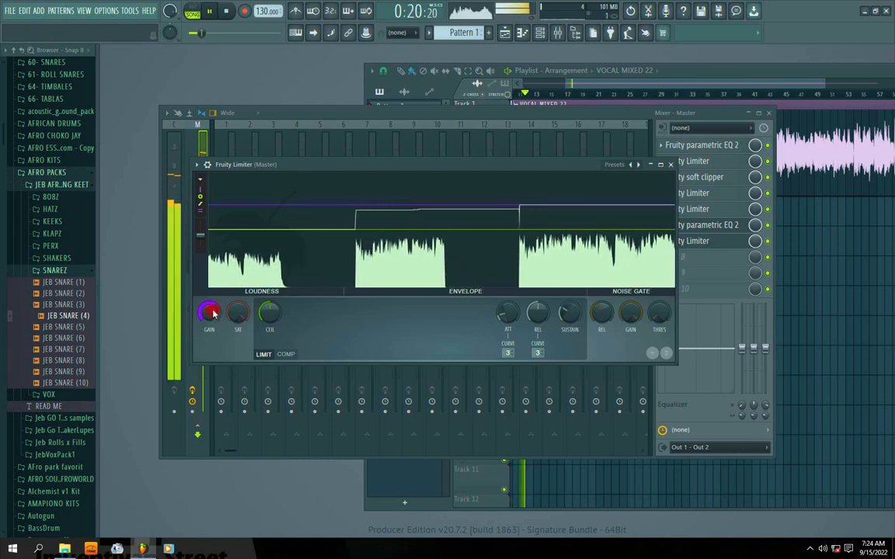
left_click_drag(213, 312, 213, 300)
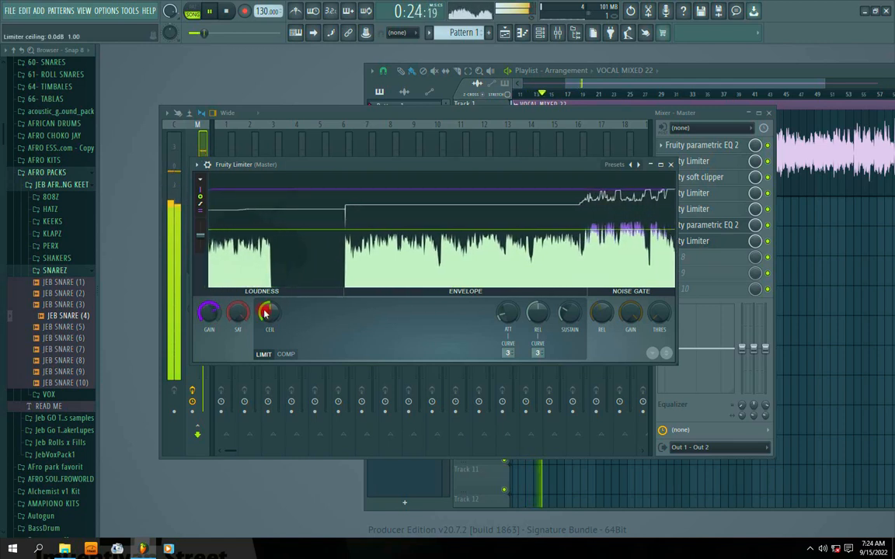
Step: Try different ceiling and soft saturation threshold settings on the slot 7 limiter during playback, and reset both to 0.0 dB
mouse_move(279, 313)
left_mouse_down()
mouse_move(272, 311)
mouse_move(295, 296)
mouse_move(266, 314)
mouse_move(265, 304)
left_mouse_up()
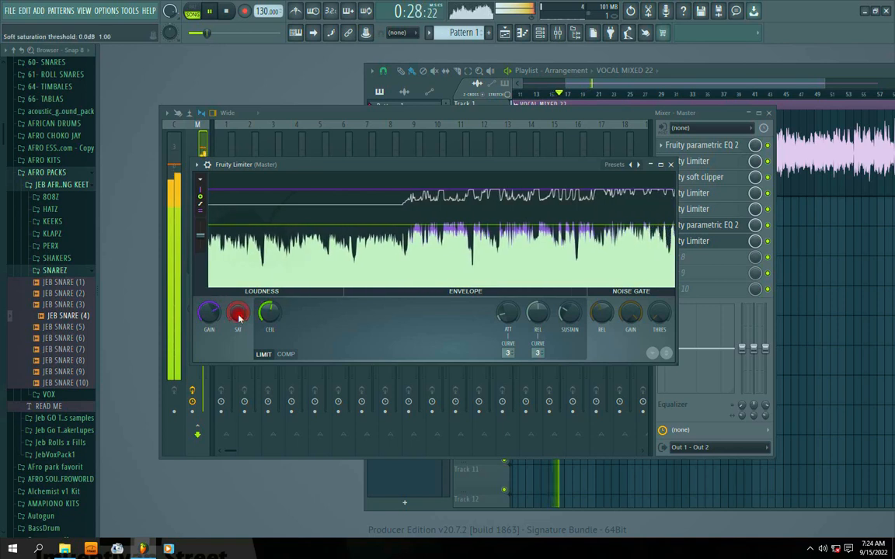
right_click(270, 314)
left_click(291, 323)
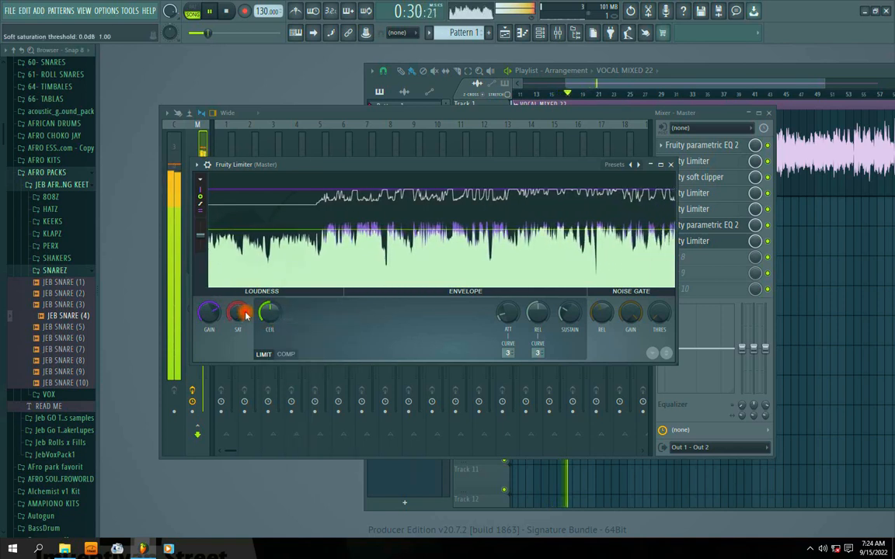
left_click_drag(238, 313, 209, 309)
right_click(236, 310)
left_click(256, 319)
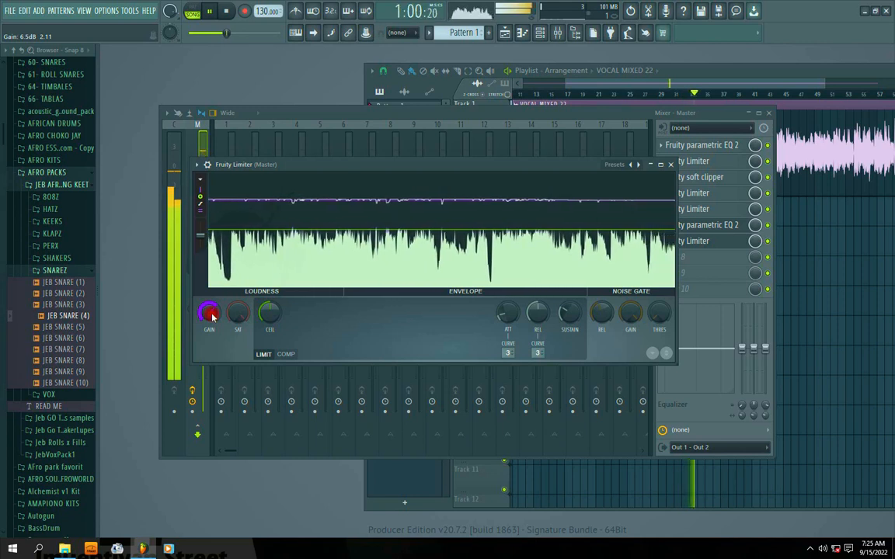
Step: Lower the slot 7 limiter's gain slightly from 6.5 dB so the peaks stay just under the ceiling, and review the graph
left_click_drag(213, 317, 215, 320)
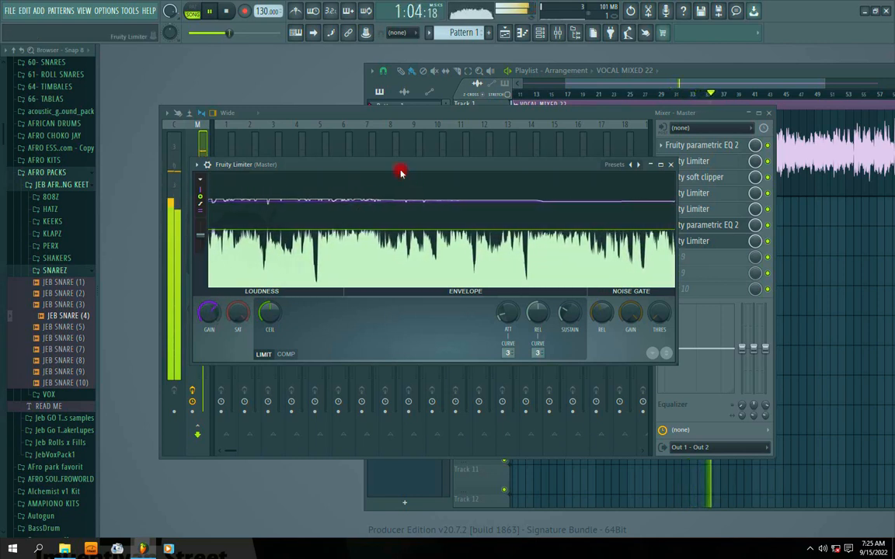
left_click_drag(432, 167, 425, 166)
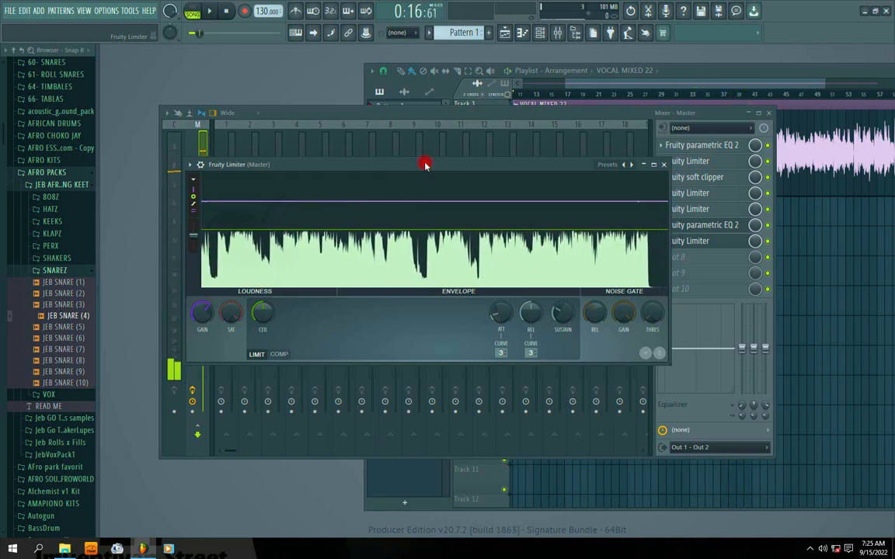
left_click(410, 256)
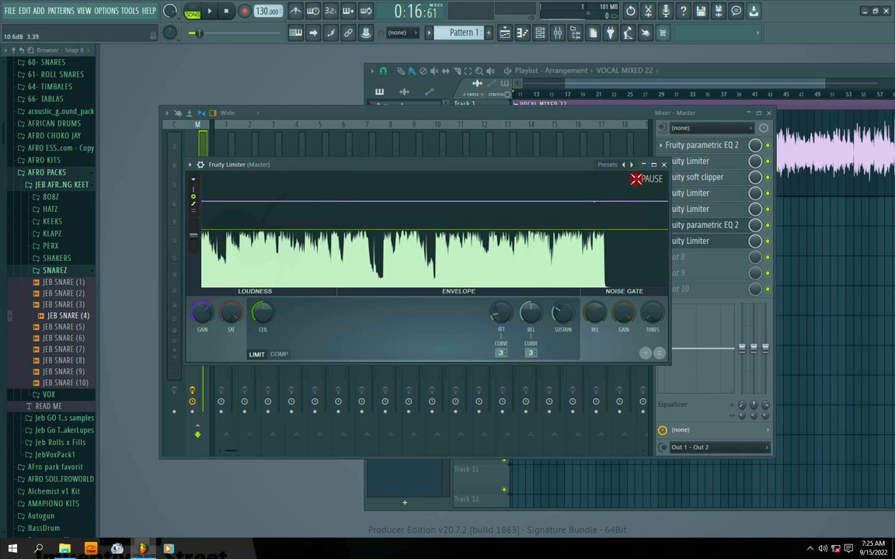
left_click_drag(346, 170, 354, 171)
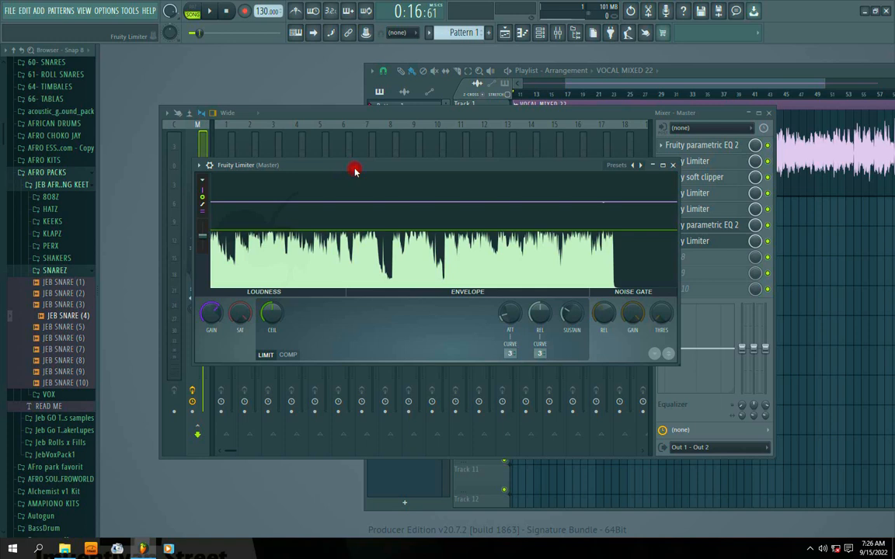
left_click(810, 549)
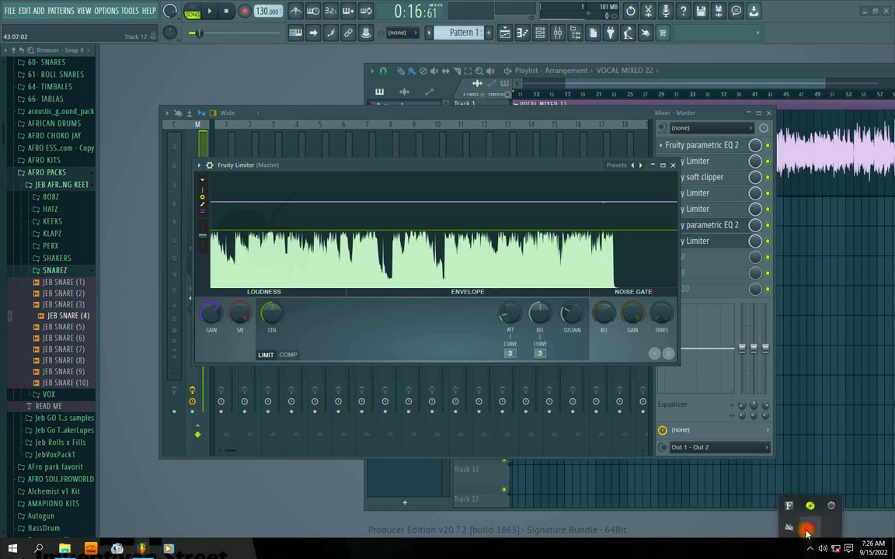
left_click(806, 532)
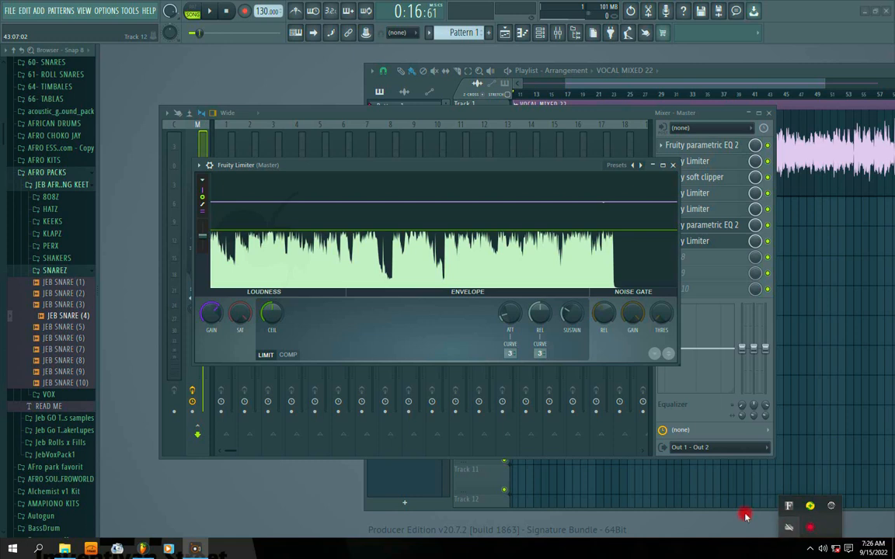
left_click(677, 519)
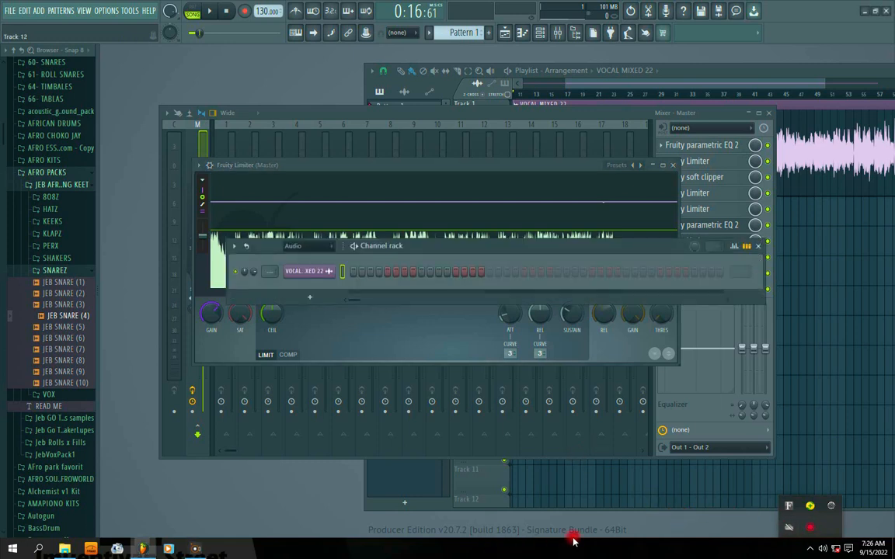
Step: Move the Channel rack below the Fruity Limiter, bring the limiter forward, and play the song to hear the finished master
left_click(478, 289)
left_click_drag(399, 246, 373, 365)
left_click(384, 172)
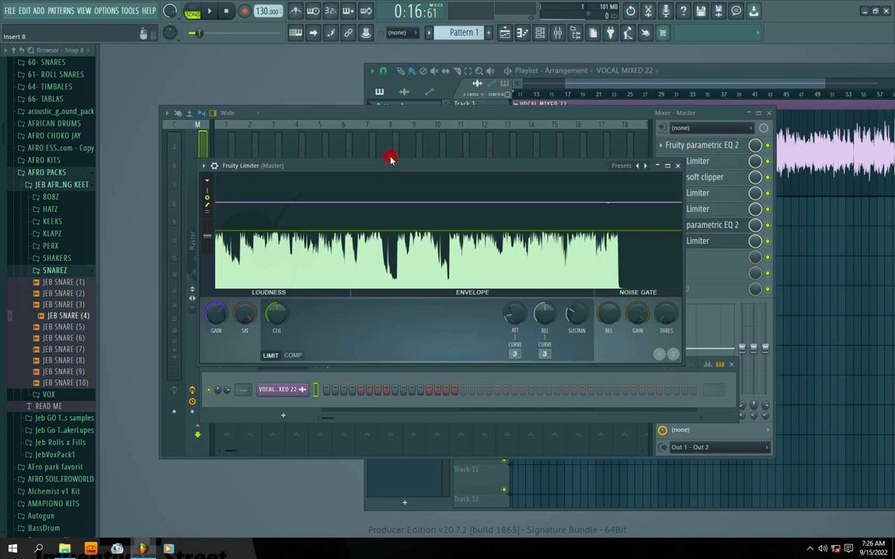
key("space")
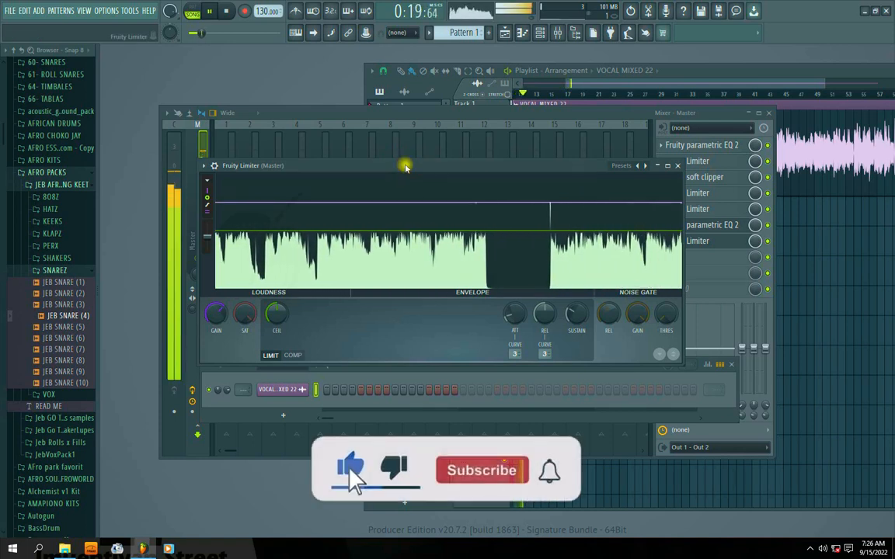
Step: Close the slot 7 Fruity Limiter and rearrange the mixer and the Fruity parametric EQ 2 behind it
left_click_drag(405, 165, 392, 162)
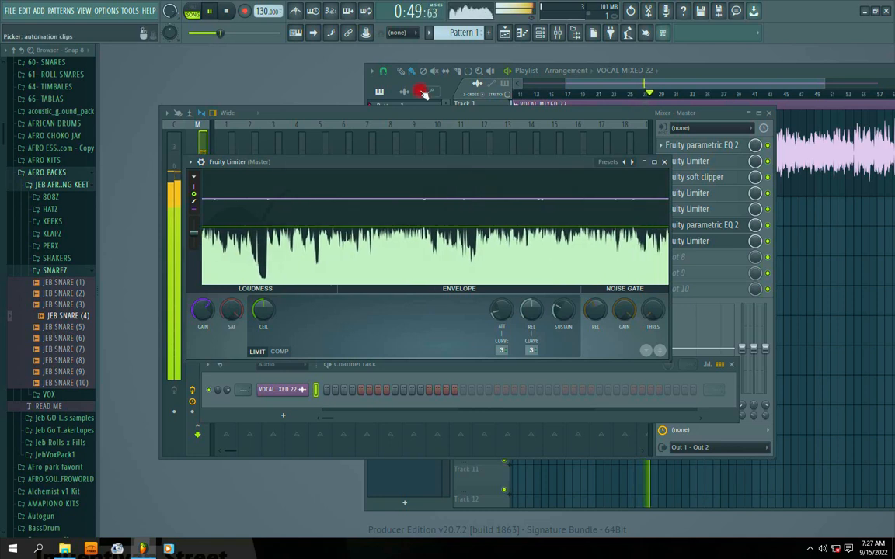
mouse_move(435, 160)
left_mouse_down()
mouse_move(448, 160)
mouse_move(439, 163)
left_mouse_up()
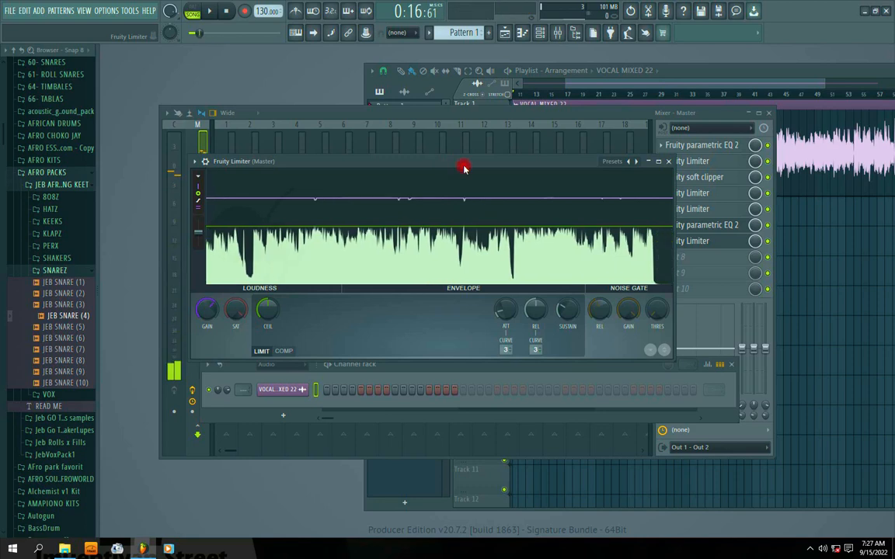
left_click(667, 162)
left_click_drag(478, 118, 475, 208)
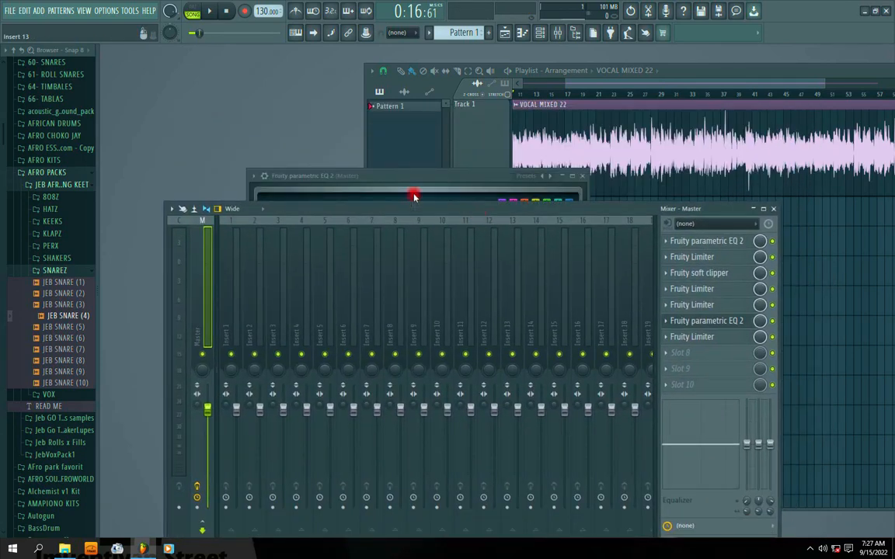
left_click_drag(413, 177, 406, 80)
left_click_drag(598, 216, 607, 113)
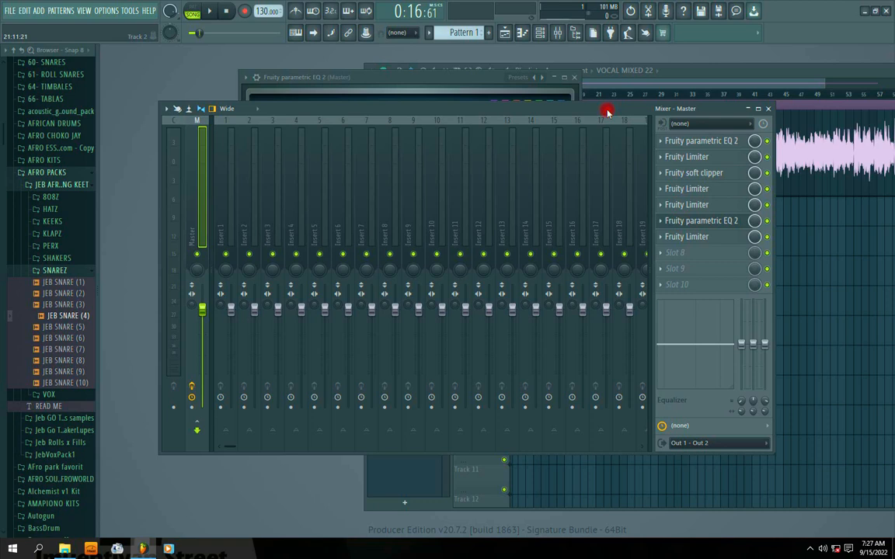
Step: Play the song to hear the finished master with the mixer in view, and stop playback
key("space")
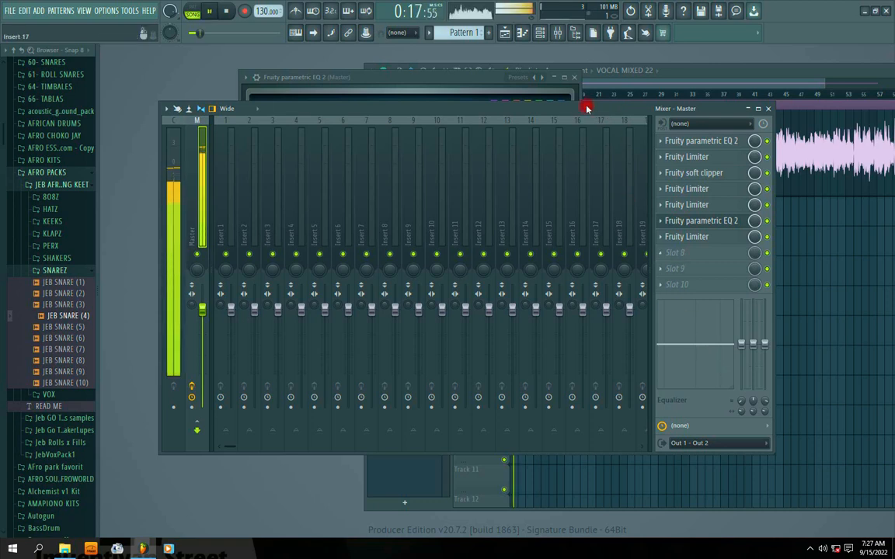
left_click_drag(568, 119, 531, 119)
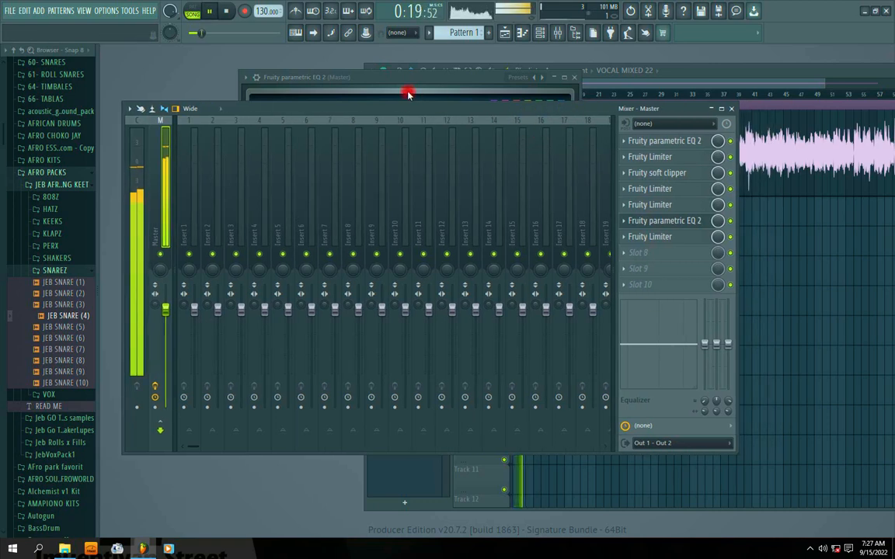
left_click_drag(400, 111, 436, 104)
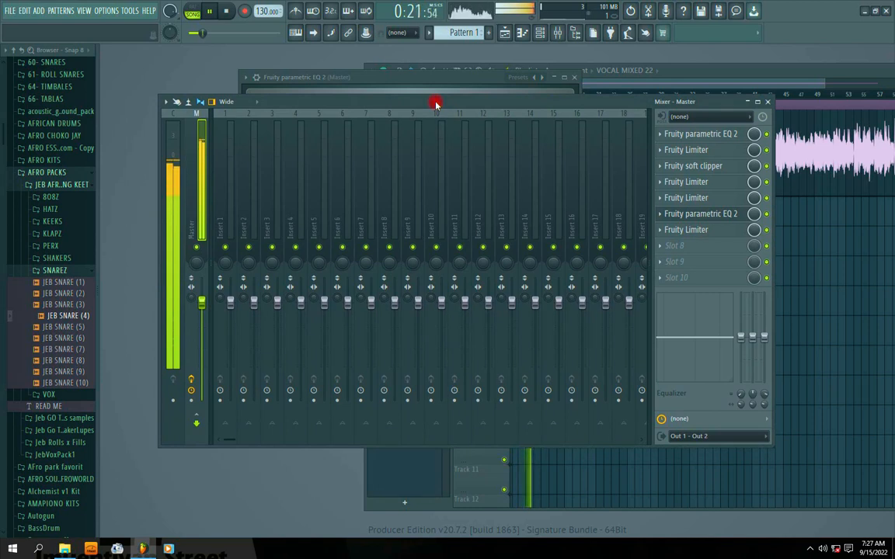
left_click_drag(432, 104, 441, 105)
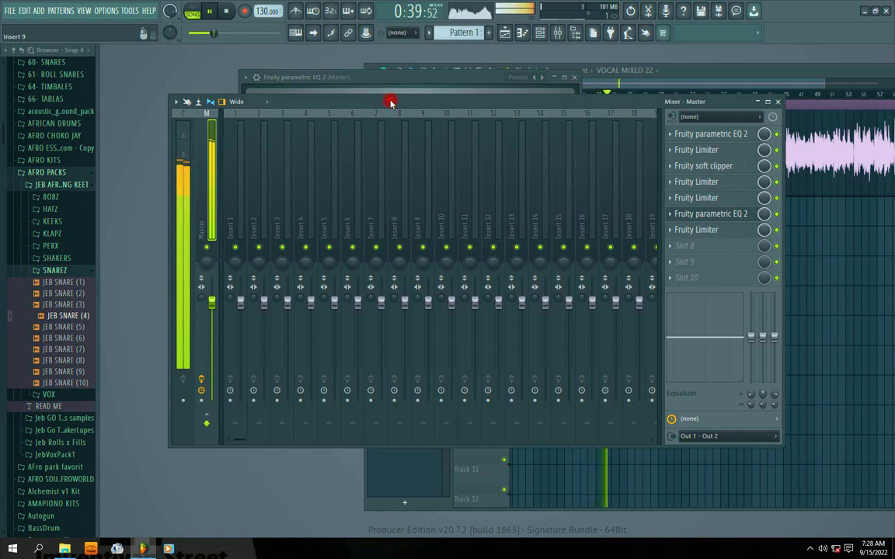
key("space")
left_click(810, 550)
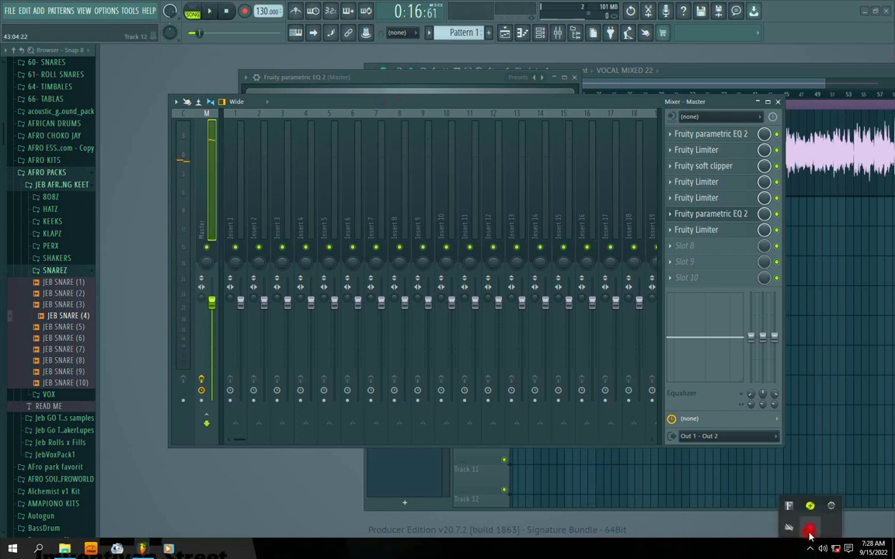
left_click(809, 533)
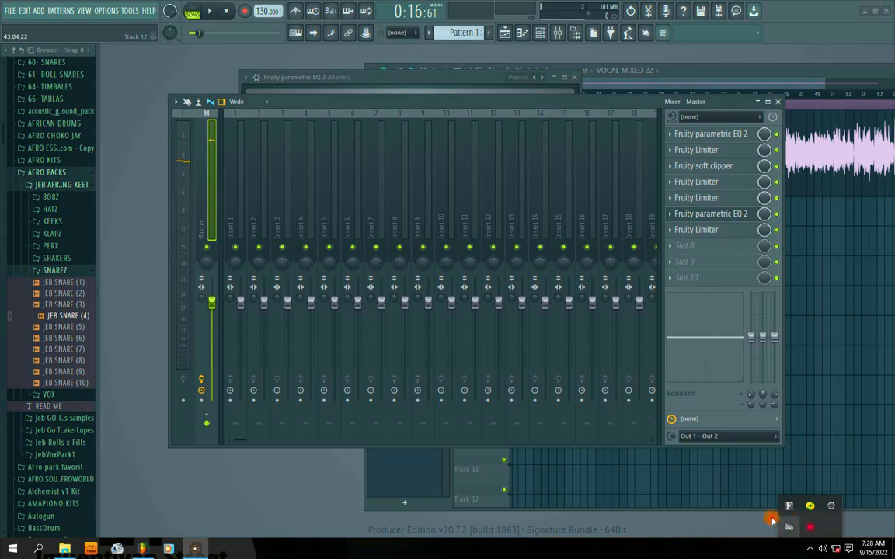
left_click(549, 543)
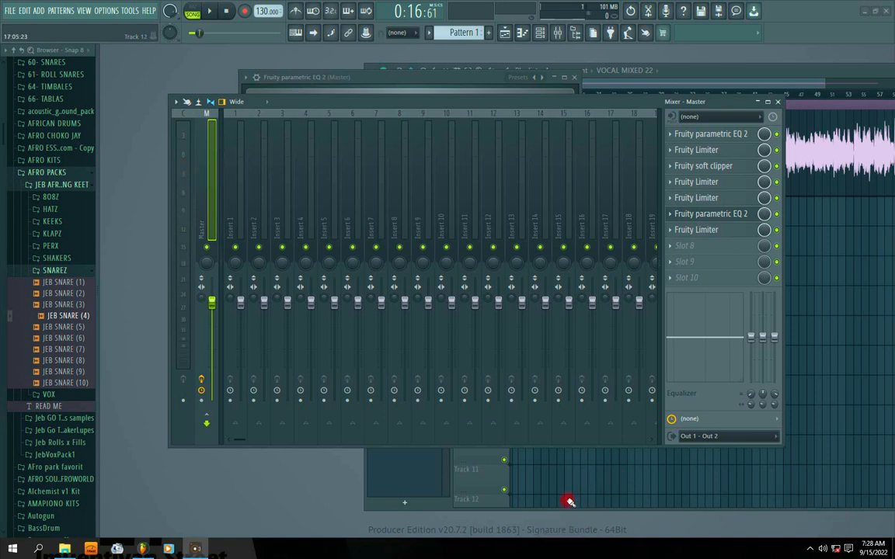
Step: Play the master again, inspect the VOCAL MIXED 22 clip through to its end in the playlist, and return to the mixer
key("space")
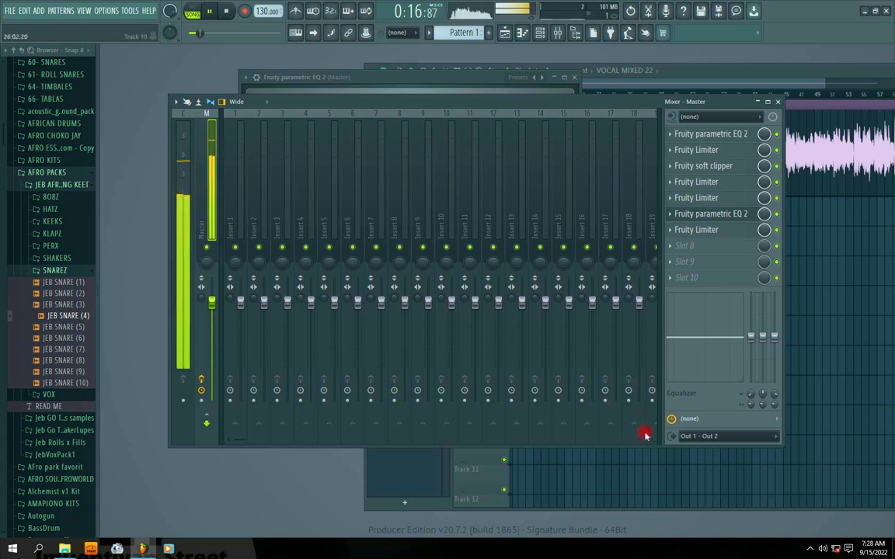
left_click(684, 66)
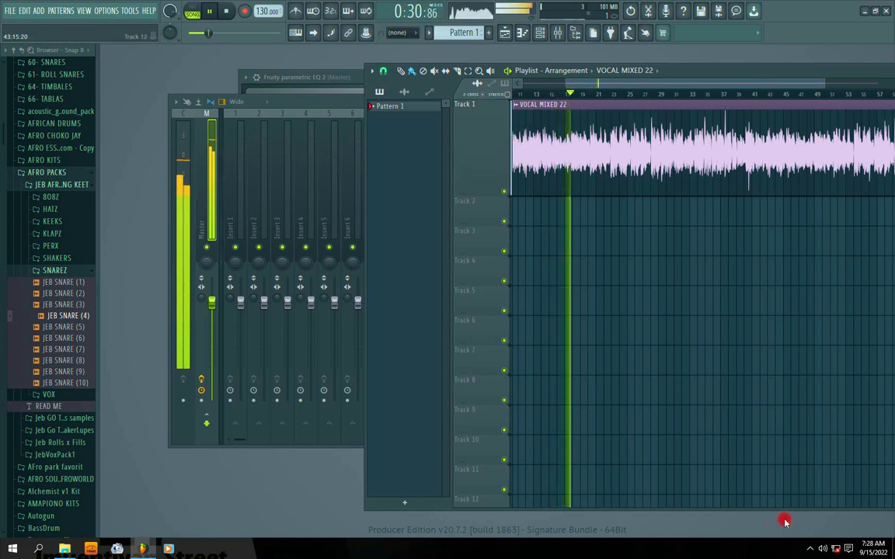
left_click(810, 549)
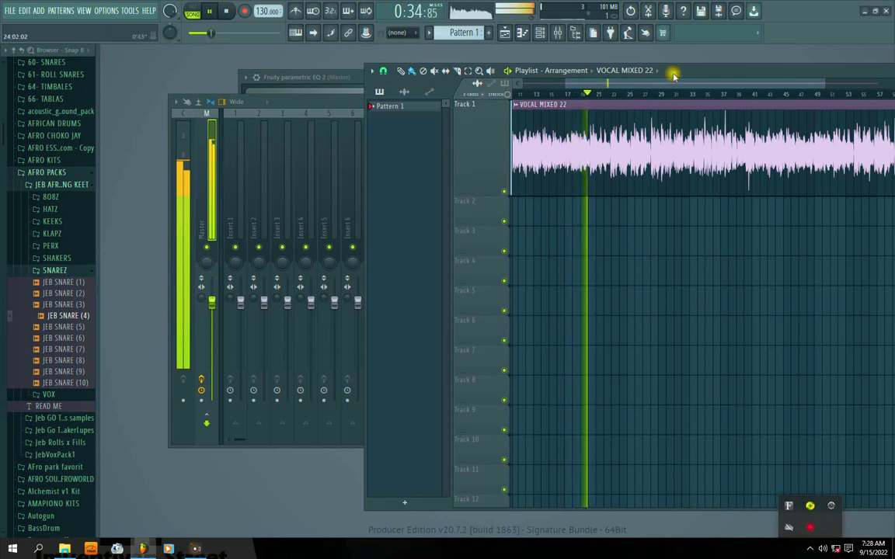
left_click(340, 104)
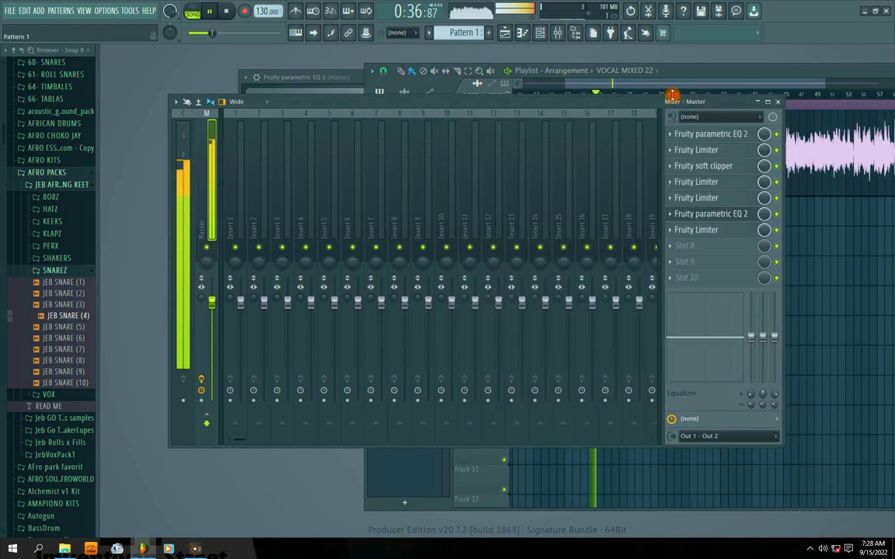
left_click(755, 76)
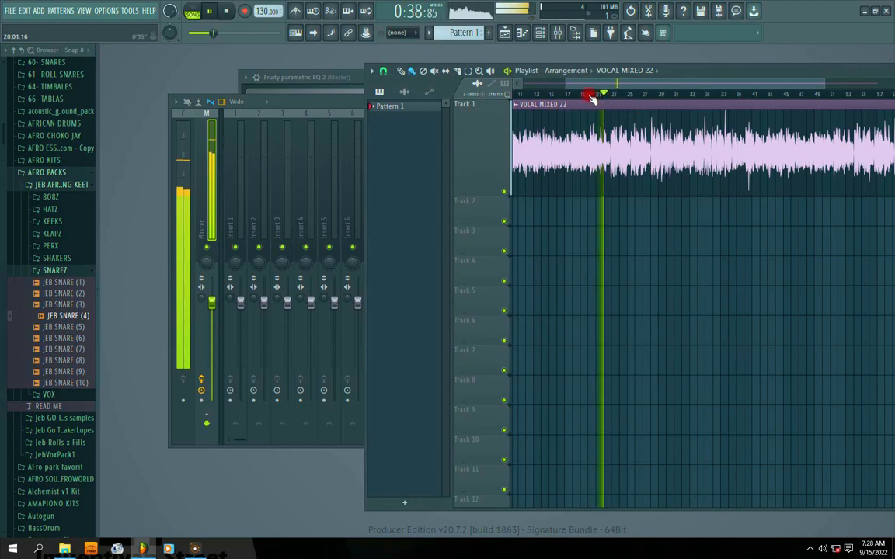
left_click_drag(631, 87, 660, 81)
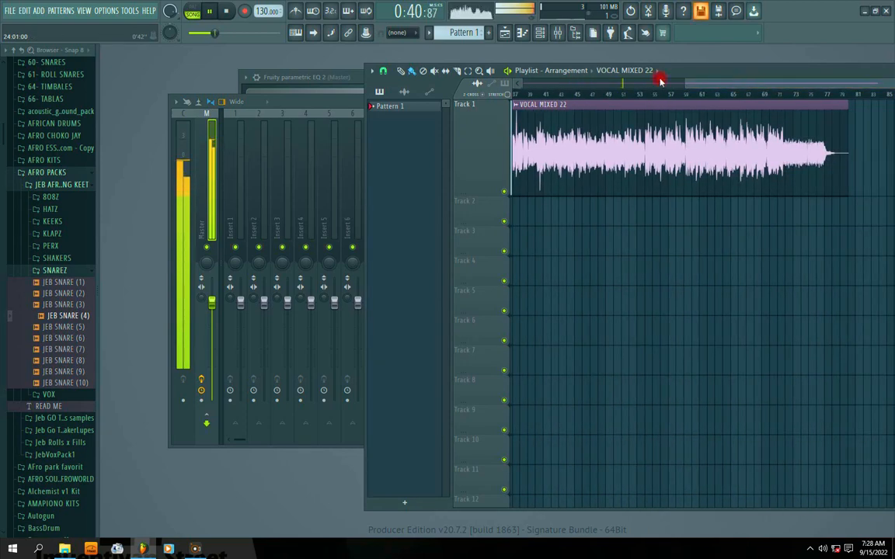
left_click(338, 104)
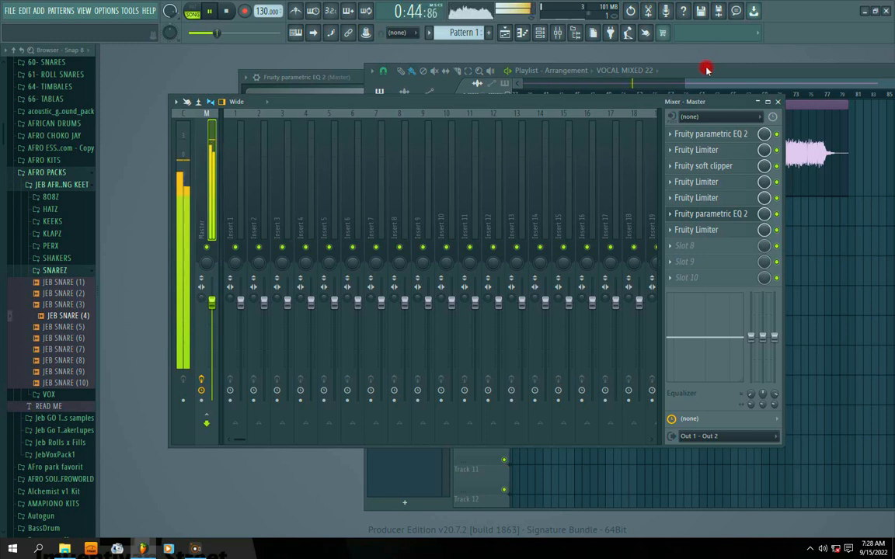
left_click_drag(506, 105, 509, 104)
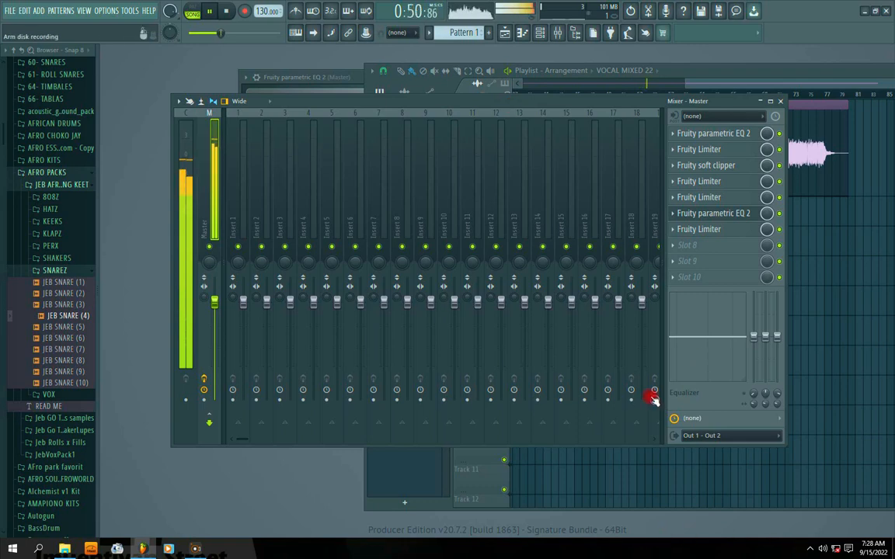
Step: Open the slot 1 Fruity parametric EQ 2, shrink its window to fit over the mixer, and review its curve during playback
left_click(698, 133)
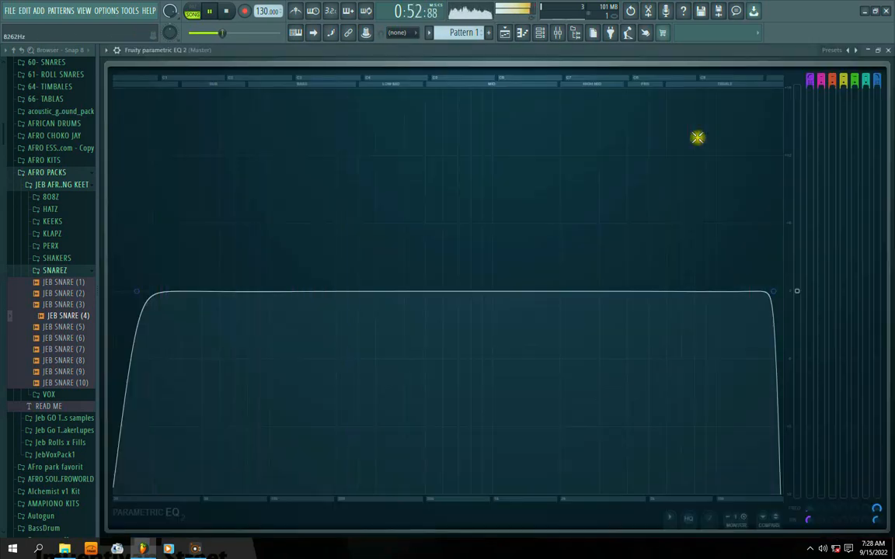
double_click(795, 50)
left_click_drag(800, 192, 651, 71)
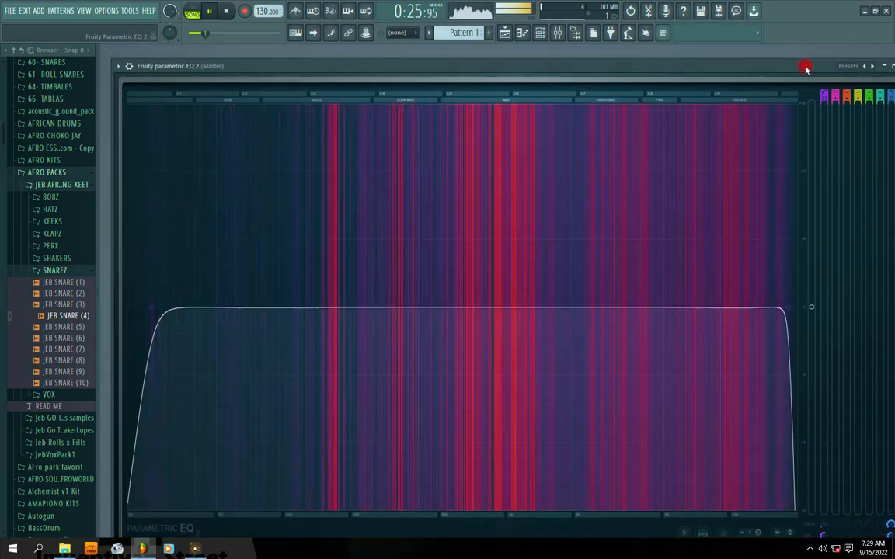
left_click_drag(791, 66, 699, 81)
left_click_drag(806, 76, 551, 306)
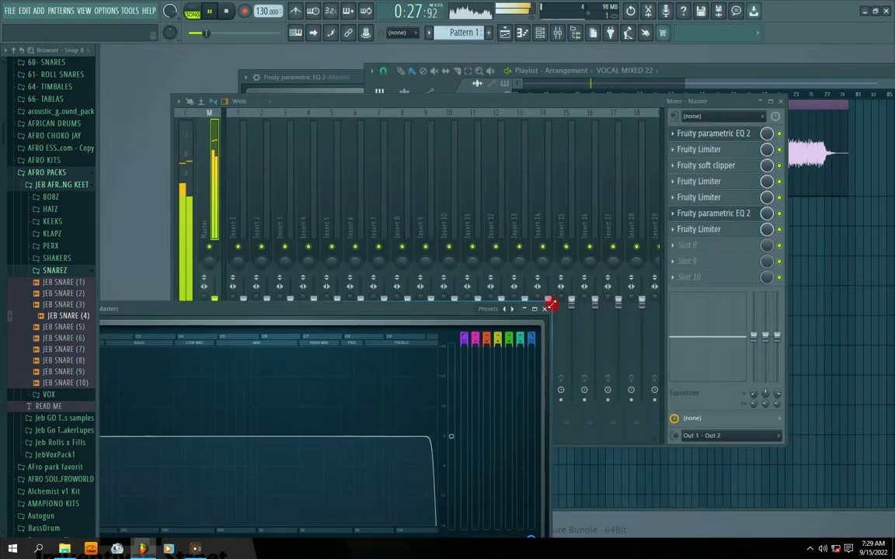
left_click_drag(298, 308, 482, 148)
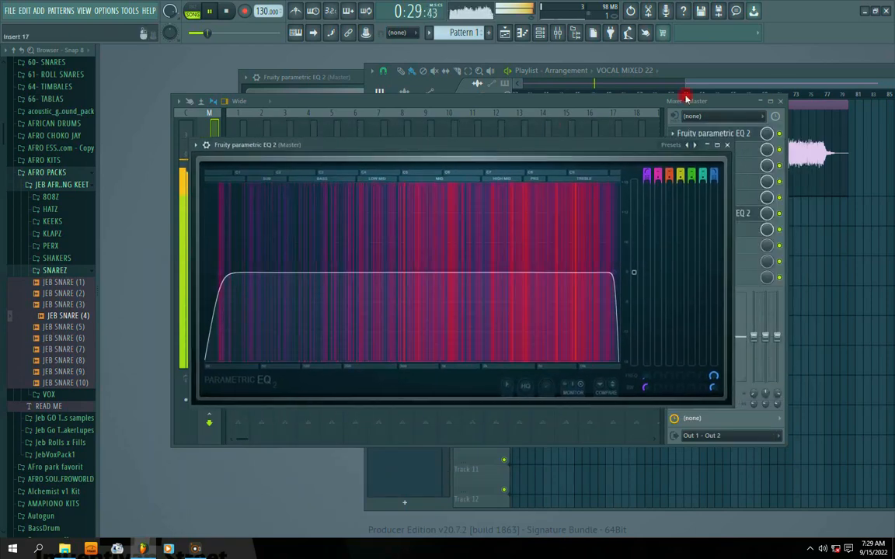
Step: Bring the mixer back in front and open the slot 2 Fruity Limiter to review its compressor settings during playback
left_click(785, 70)
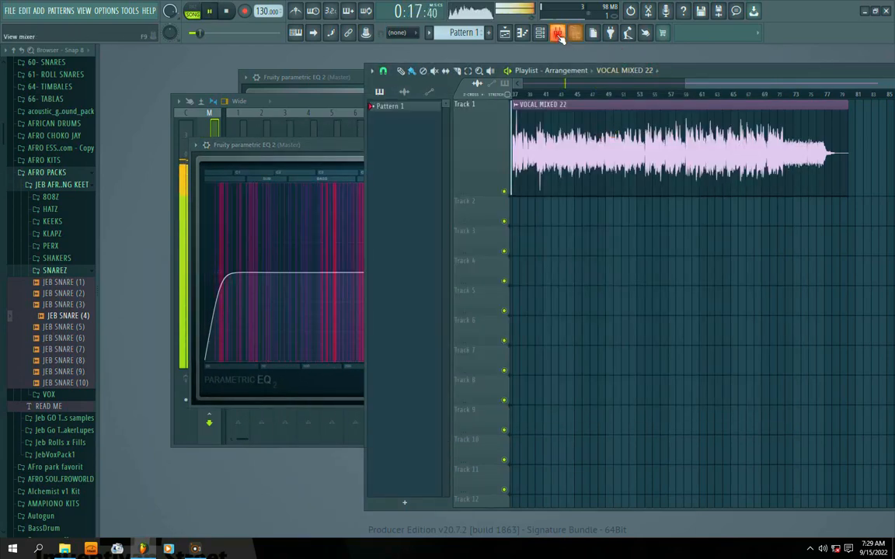
left_click(557, 32)
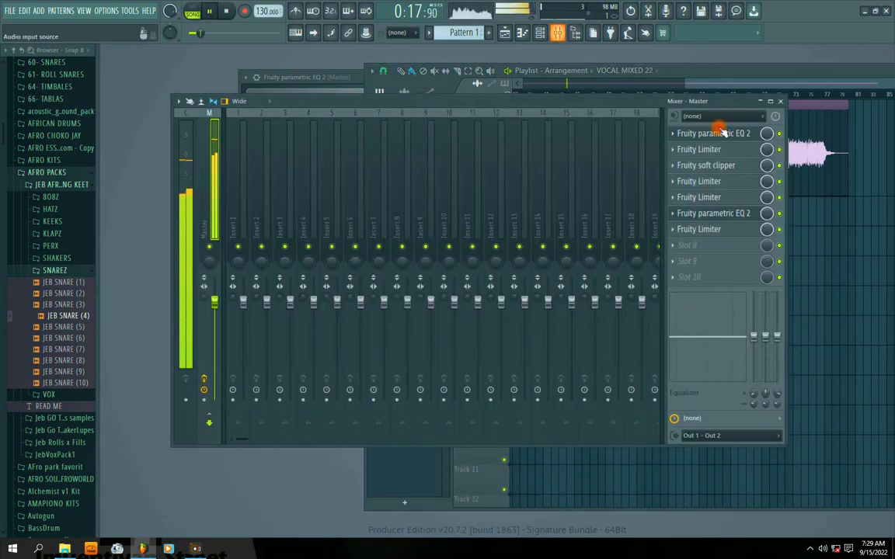
left_click(709, 148)
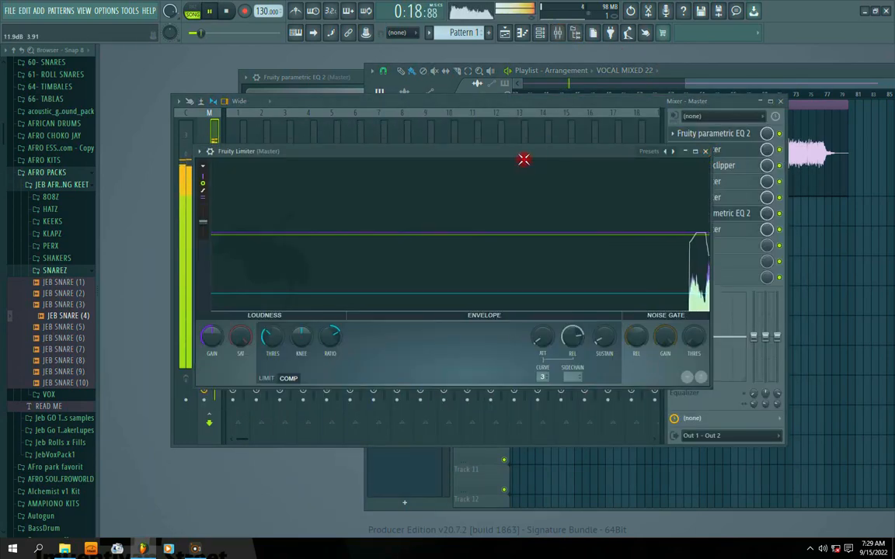
left_click(271, 338)
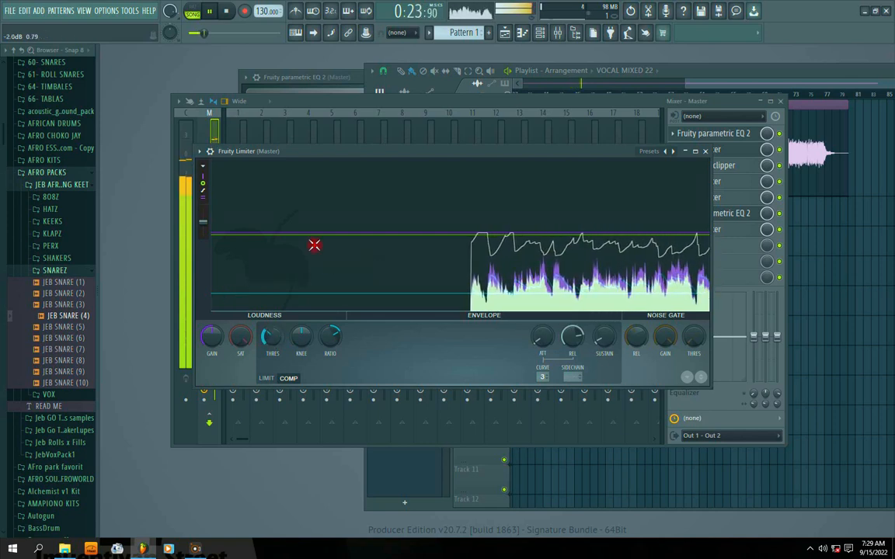
left_click_drag(420, 152, 385, 151)
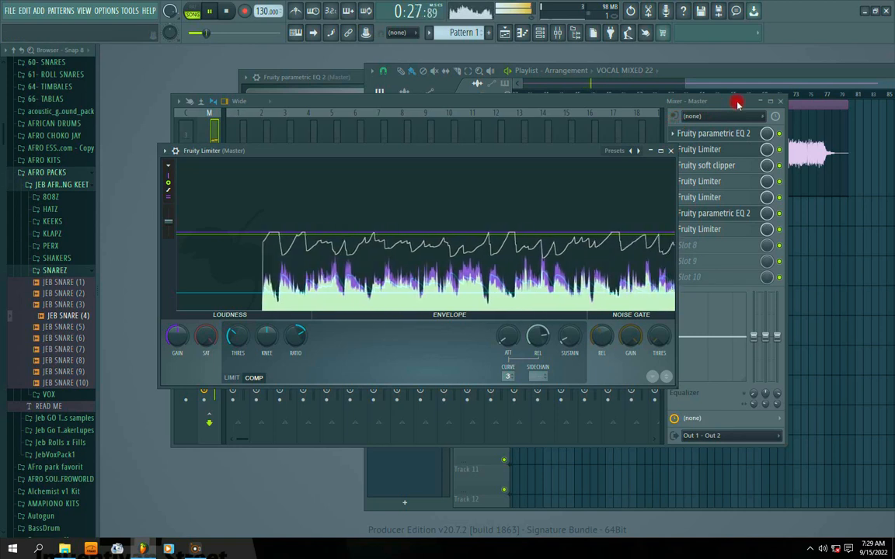
Step: Open the slot 3 Fruity soft clipper and review its threshold and post settings during playback
left_click(704, 167)
left_click(710, 168)
left_click(710, 167)
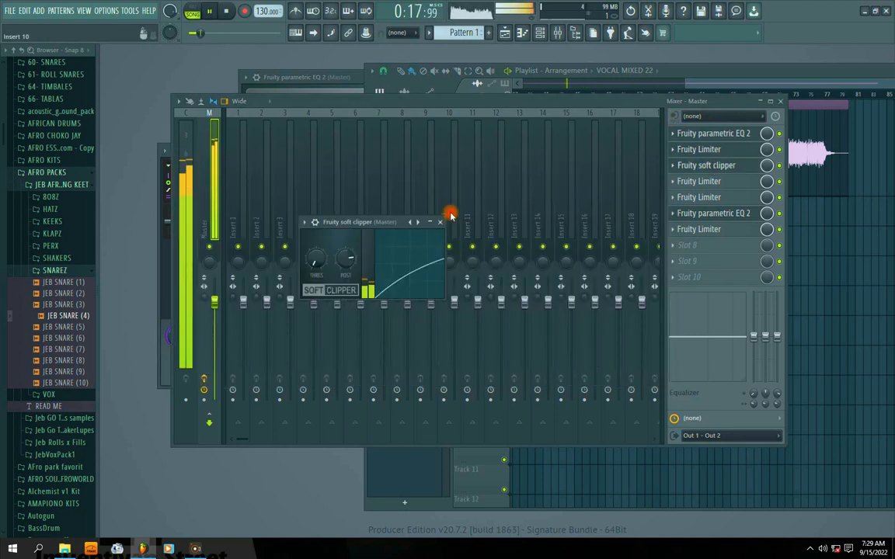
left_click_drag(379, 223, 373, 192)
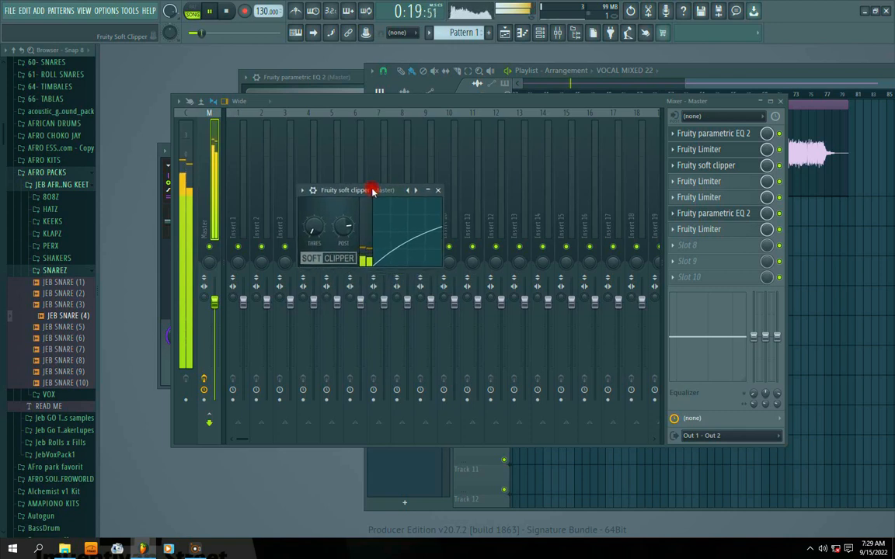
Step: Open the slot 4 Fruity Limiter and review its limiter settings and level graph during playback
left_click(693, 182)
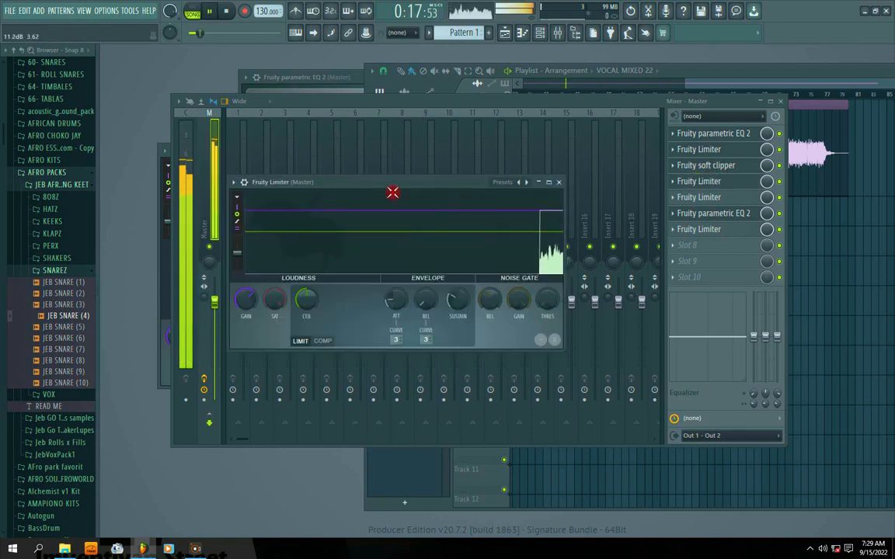
mouse_move(416, 187)
left_mouse_down()
mouse_move(449, 182)
mouse_move(404, 183)
left_mouse_up()
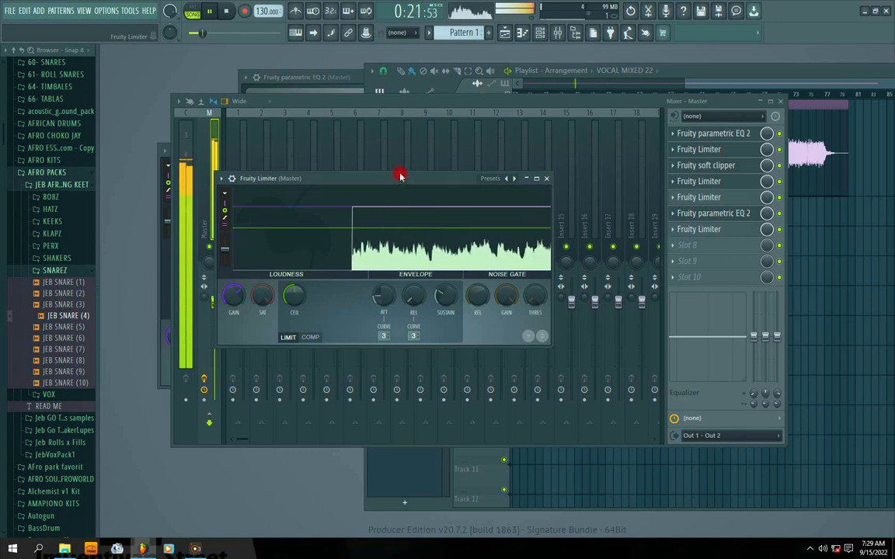
left_click_drag(392, 182, 418, 180)
key("space")
key("space")
Step: Open the slot 5 Fruity Limiter, review its ceiling and gain reduction graph, and move it clear of the effect slots
left_click(690, 197)
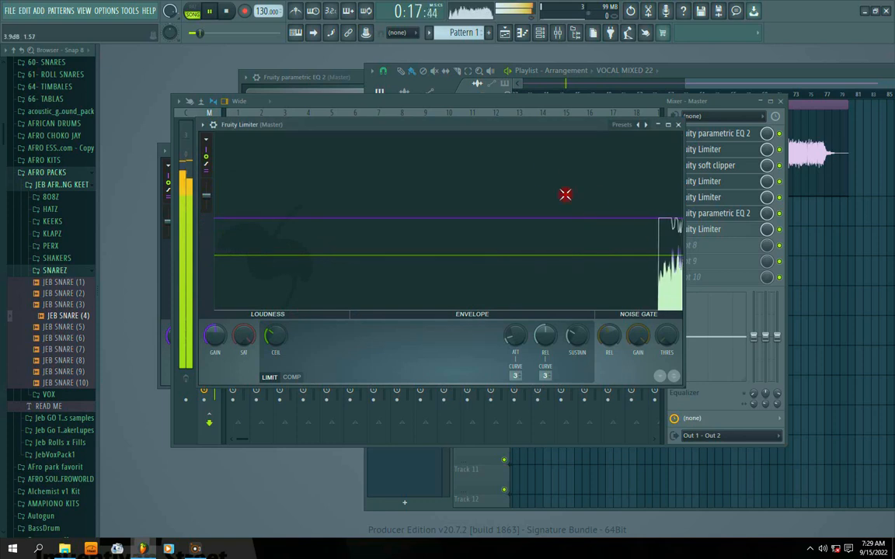
left_click_drag(428, 129, 404, 119)
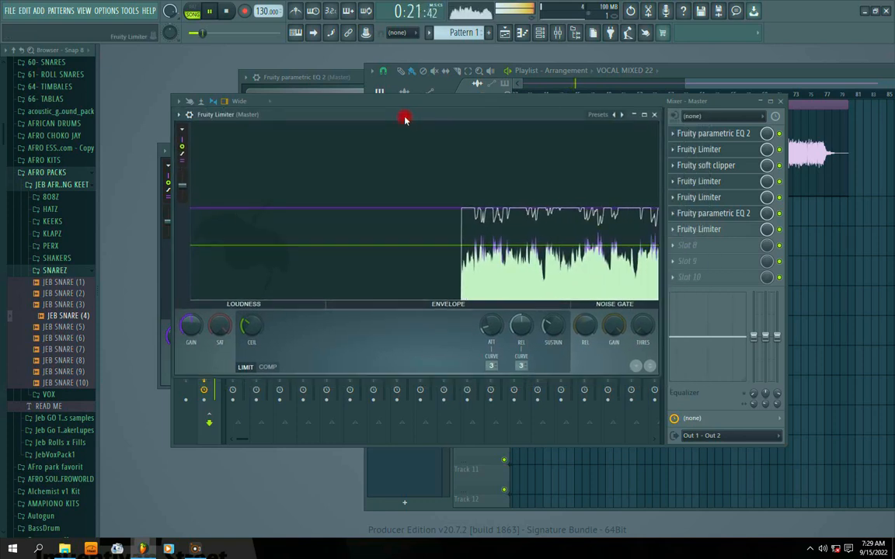
left_click_drag(546, 121, 507, 119)
Step: In the slot 6 Fruity parametric EQ 2, shift band 1 down to the sub-bass end with a slight cut, and close the EQ
left_click(703, 217)
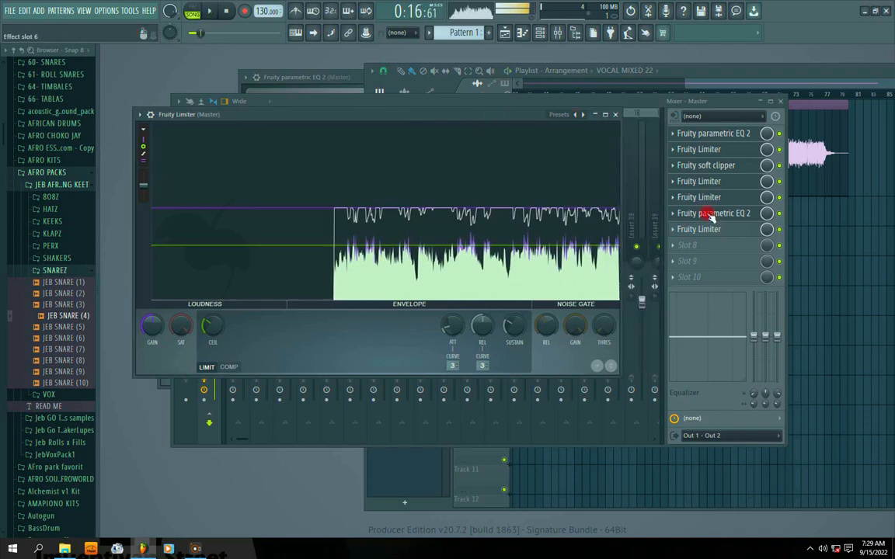
left_click(708, 218)
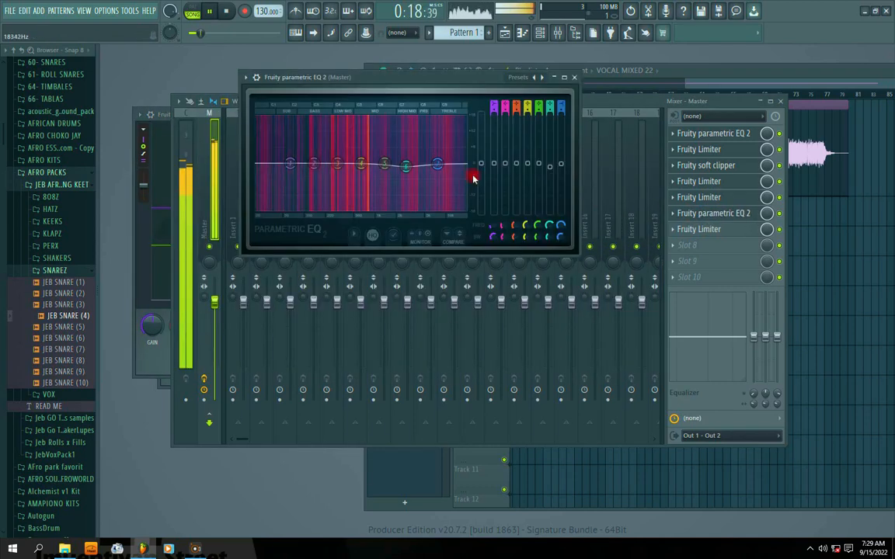
left_click_drag(307, 170, 279, 171)
left_click_drag(372, 78, 412, 89)
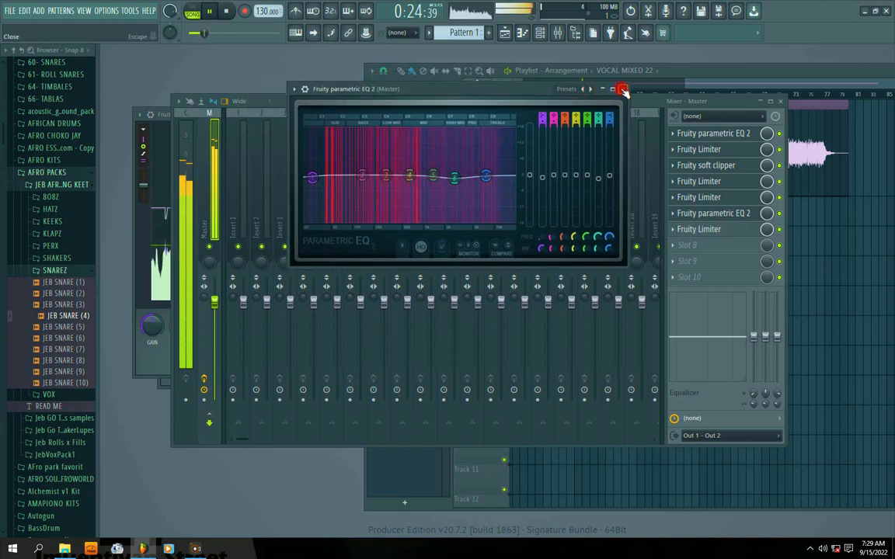
right_click(311, 178)
left_click(324, 195)
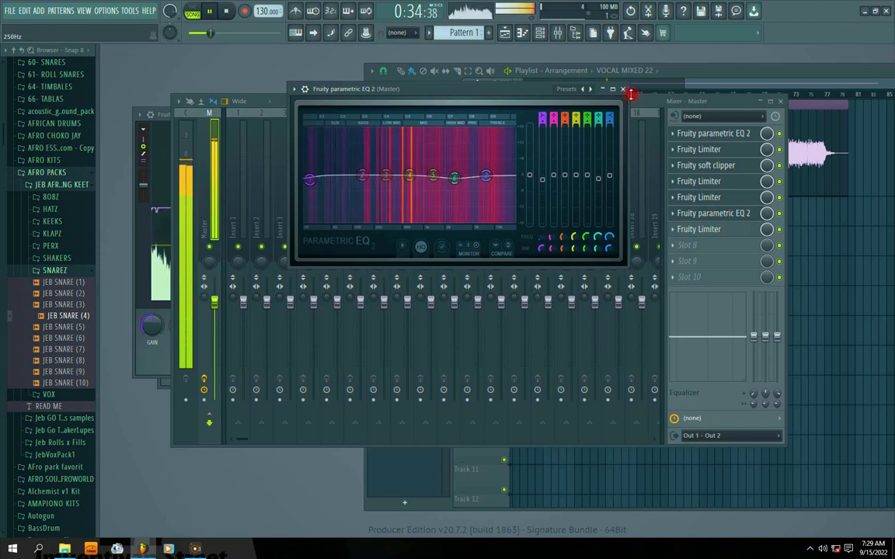
left_click(624, 89)
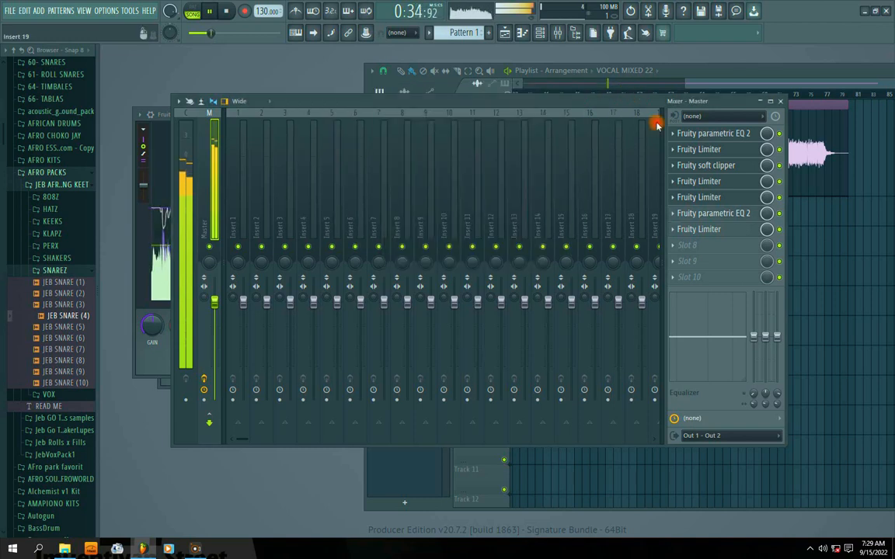
Step: Open the slot 7 Fruity Limiter to check its level graph during playback, and close it
left_click(701, 229)
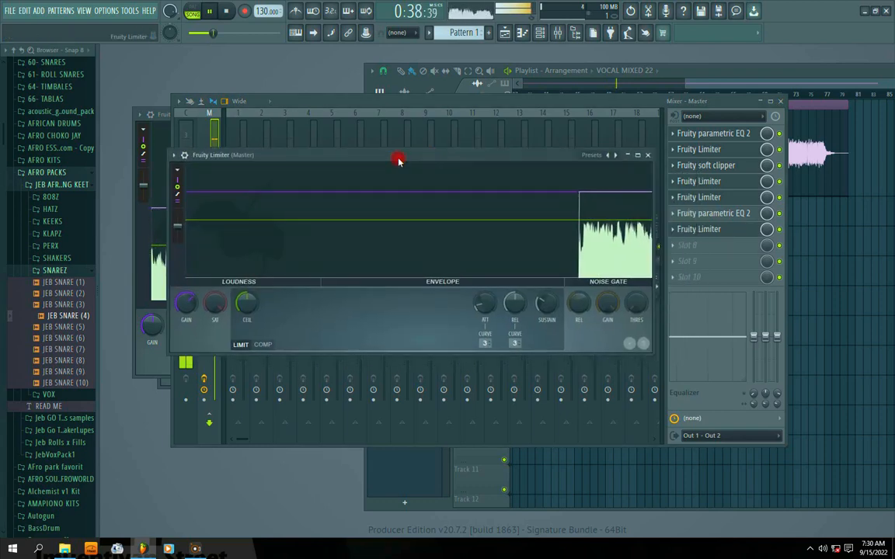
left_click(647, 155)
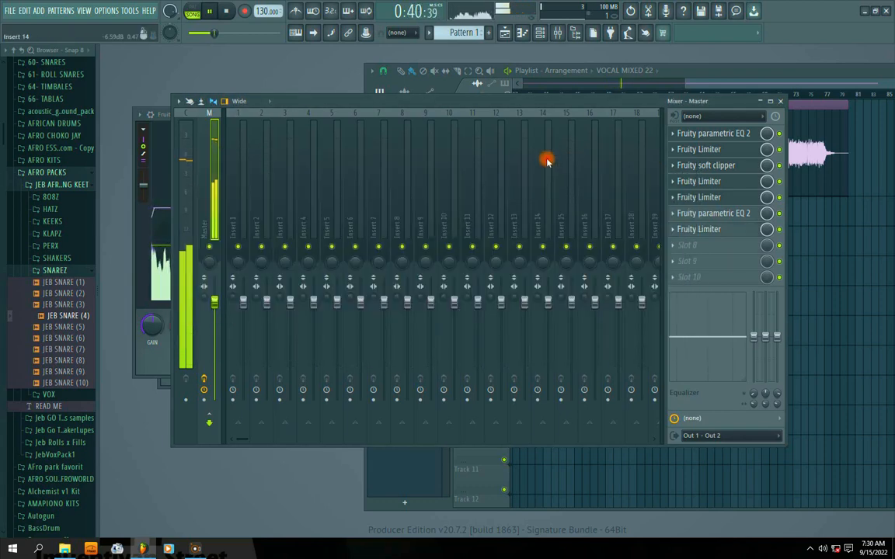
Step: Reposition the mixer over the playlist and clear away the leftover Fruity Limiter window while auditioning the master
left_click_drag(422, 101, 400, 101)
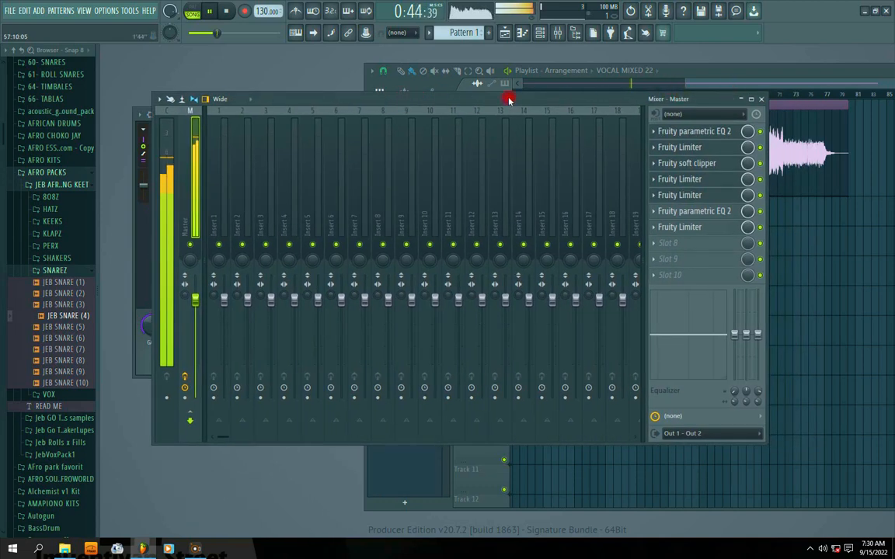
left_click_drag(509, 100, 500, 130)
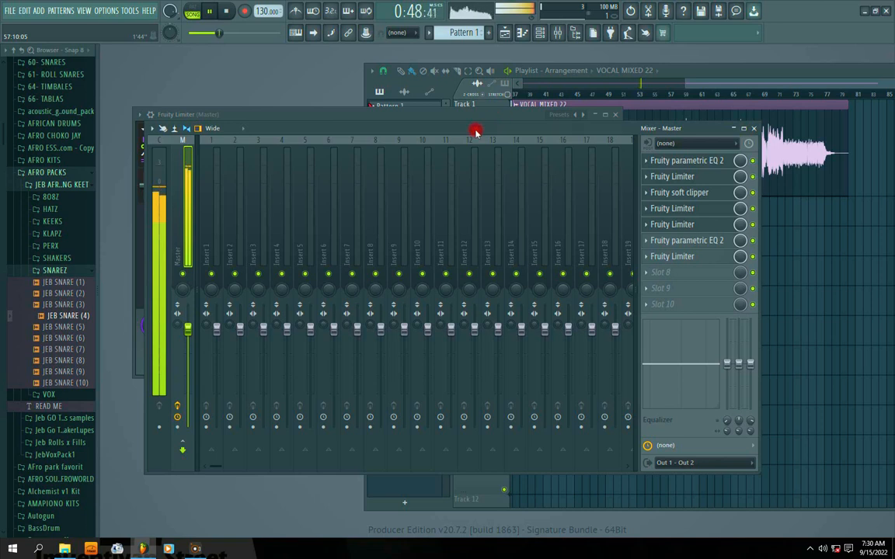
left_click_drag(476, 132, 491, 134)
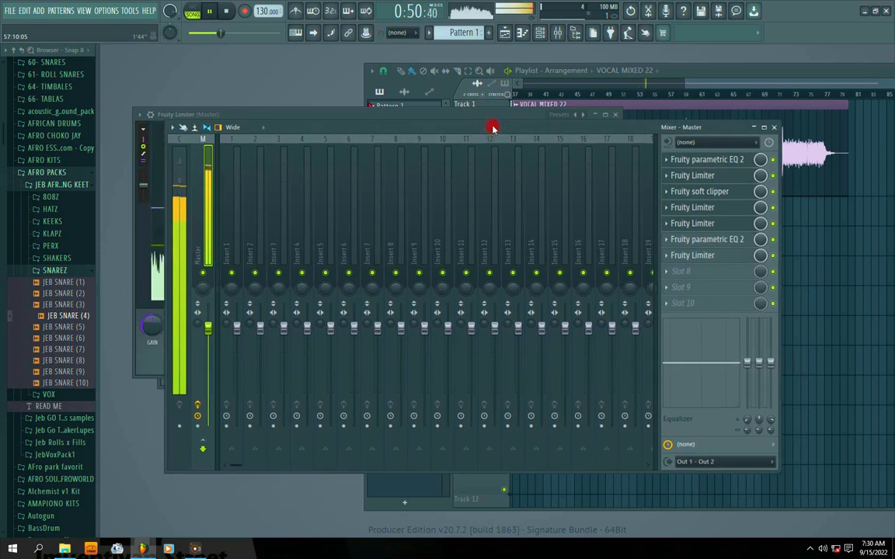
left_click_drag(466, 132, 520, 124)
left_click(672, 117)
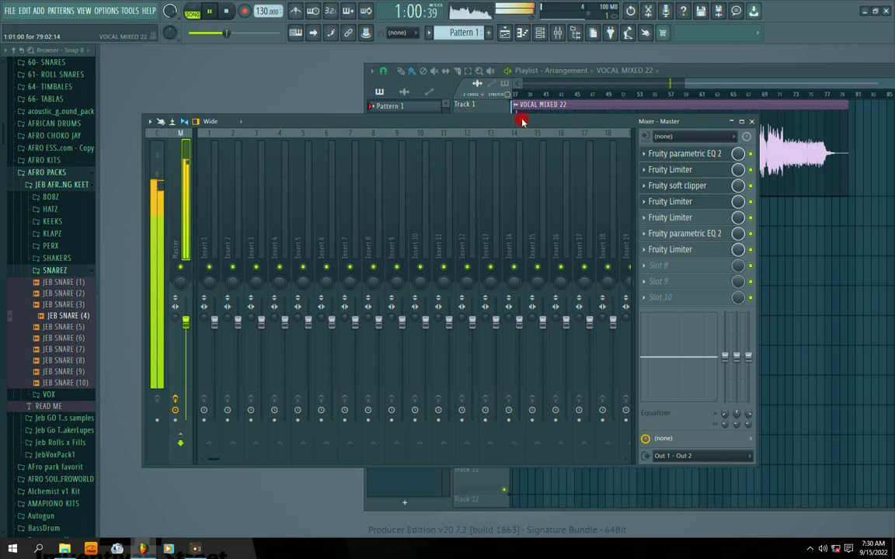
left_click_drag(497, 122, 506, 122)
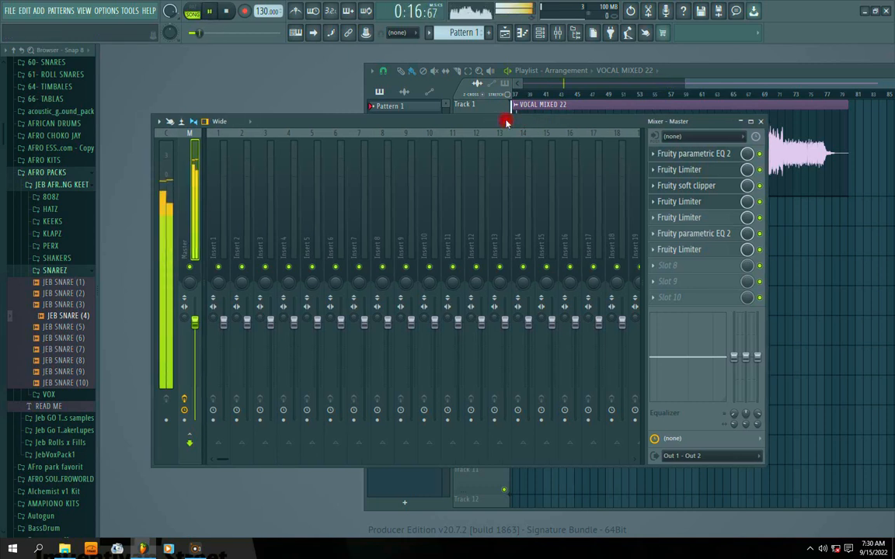
Step: Reopen the slot 7 Fruity Limiter, place it over the mixer, and review its gain, ceiling and level graph during playback
left_click(677, 251)
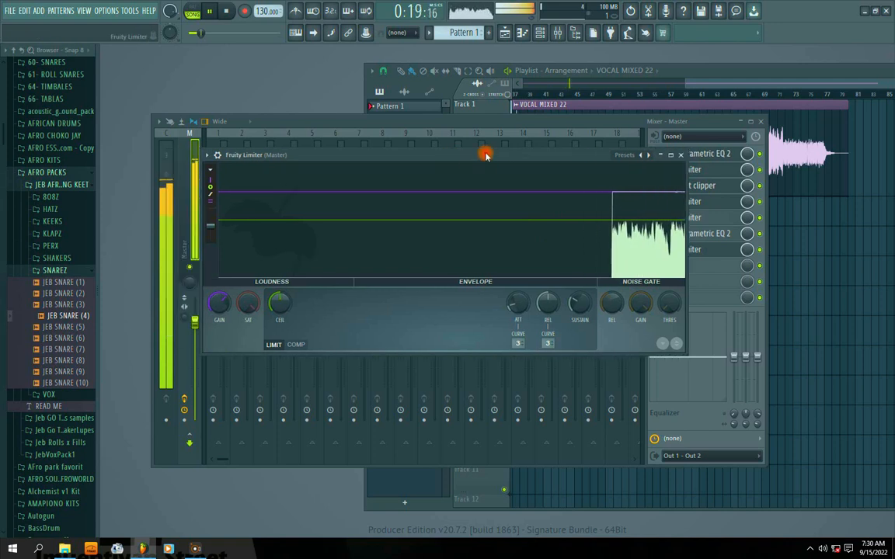
left_click_drag(485, 156, 459, 156)
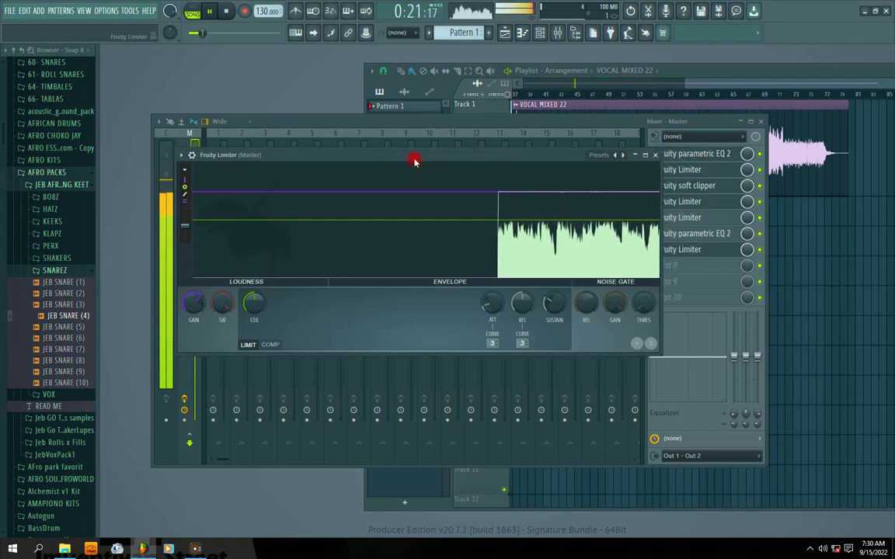
mouse_move(414, 160)
left_mouse_down()
mouse_move(426, 155)
mouse_move(419, 167)
left_mouse_up()
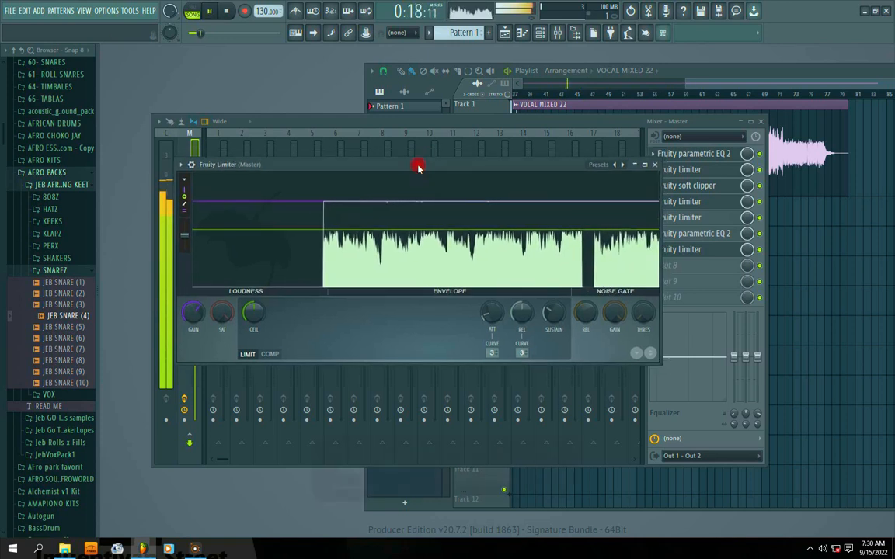